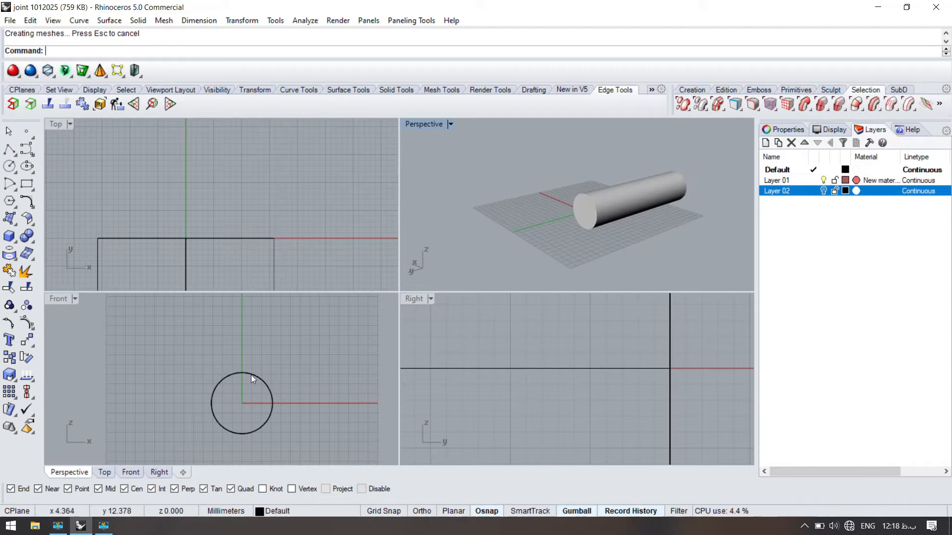
- Duplicate the cylinder above the original and rotate the copy 90 degrees so it lies crosswise
{"action": "left_click_drag", "start_coordinate": [241, 361], "coordinate": [243, 317]}
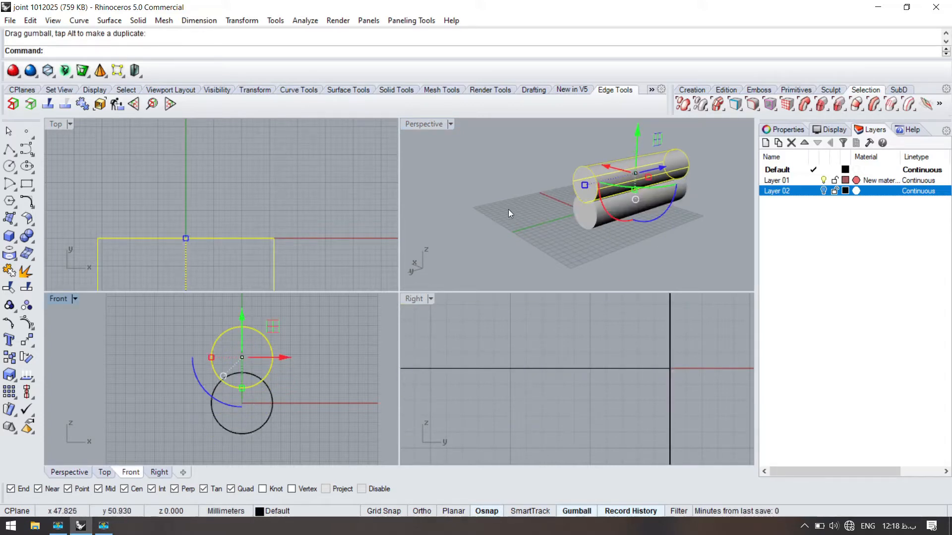
{"action": "left_click_drag", "start_coordinate": [622, 186], "coordinate": [687, 192], "text": "shift"}
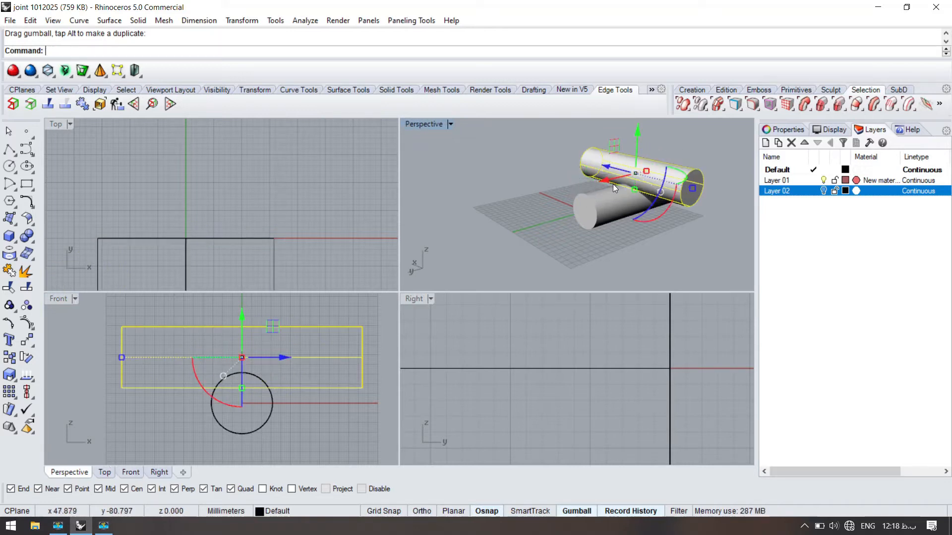
- Move the rotated cylinder down by snapping its end quadrant to the original's end, then slide it along its axis to overhang both sides
{"action": "key", "text": "Return"}
{"action": "left_click", "coordinate": [690, 207]}
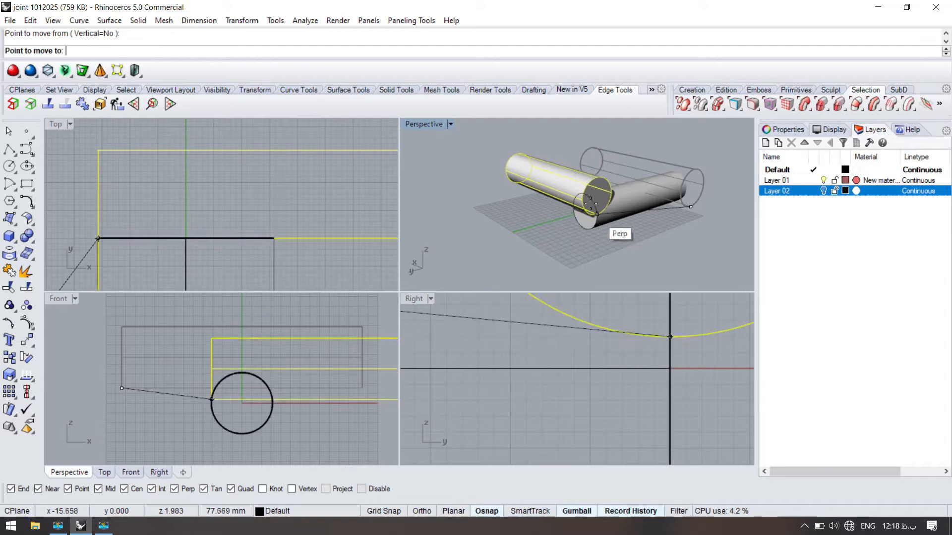
{"action": "left_click", "coordinate": [589, 197]}
{"action": "key", "text": "Return"}
{"action": "left_click", "coordinate": [572, 180]}
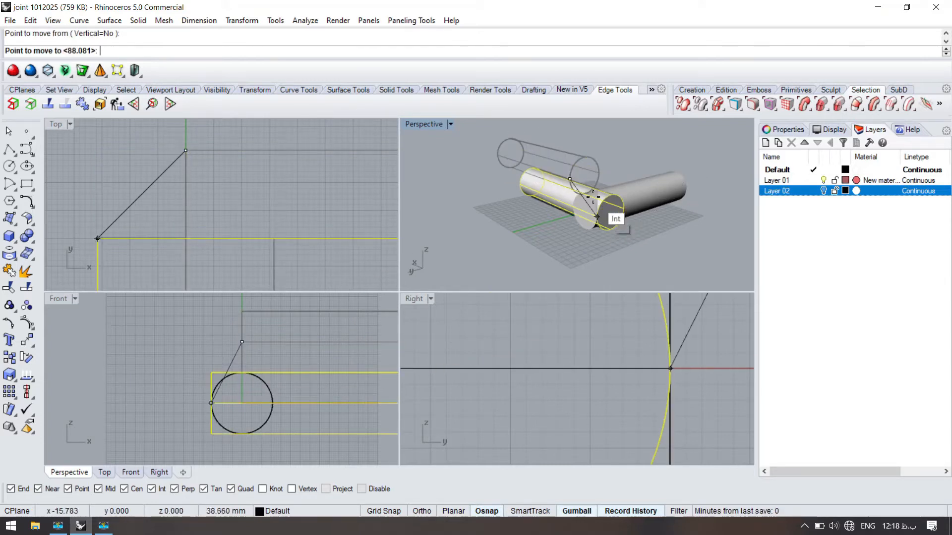
{"action": "left_click", "coordinate": [597, 217]}
{"action": "left_click_drag", "start_coordinate": [539, 172], "coordinate": [573, 182]}
{"action": "left_click", "coordinate": [585, 252]}
- Extract a lengthwise isocurve along the crosswise cylinder's outer side, level with the lower cylinder's end face
{"action": "right_click_drag", "start_coordinate": [585, 253], "coordinate": [266, 204]}
{"action": "scroll", "coordinate": [584, 213], "scroll_direction": "up", "scroll_amount": 6}
{"action": "key", "text": "ctrl+m"}
{"action": "left_click", "coordinate": [644, 237]}
{"action": "type", "text": "t"}
{"action": "key", "text": "Return"}
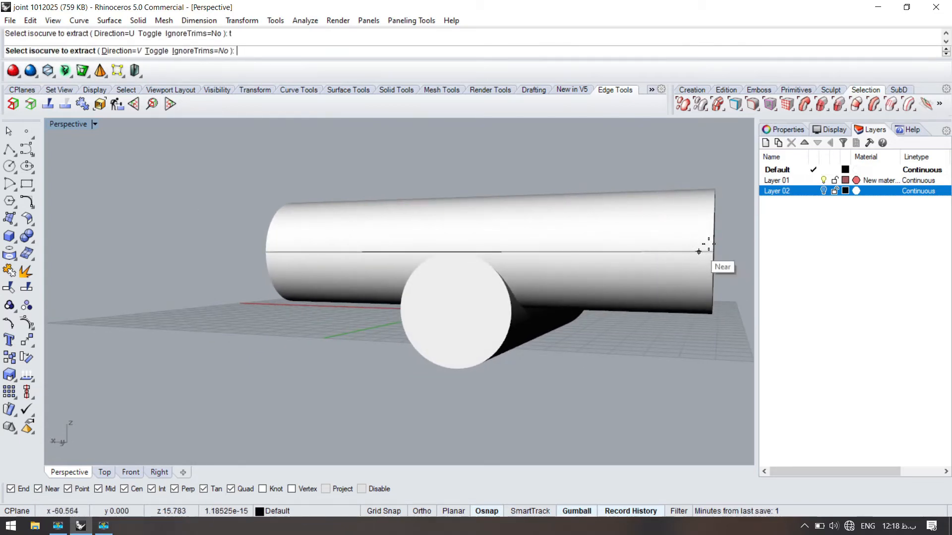
{"action": "right_click_drag", "start_coordinate": [699, 250], "coordinate": [648, 254]}
{"action": "left_click", "coordinate": [648, 254]}
{"action": "right_click_drag", "start_coordinate": [380, 250], "coordinate": [510, 266]}
{"action": "key", "text": "Return"}
- Draw two vertical lines from the side quadrants of the lower cylinder's end circle up to the extracted isocurve
{"action": "type", "text": "l"}
{"action": "key", "text": "Return"}
{"action": "left_click", "coordinate": [441, 312]}
{"action": "left_click", "coordinate": [443, 258]}
{"action": "right_click_drag", "start_coordinate": [554, 298], "coordinate": [486, 320]}
{"action": "right_click", "coordinate": [485, 320]}
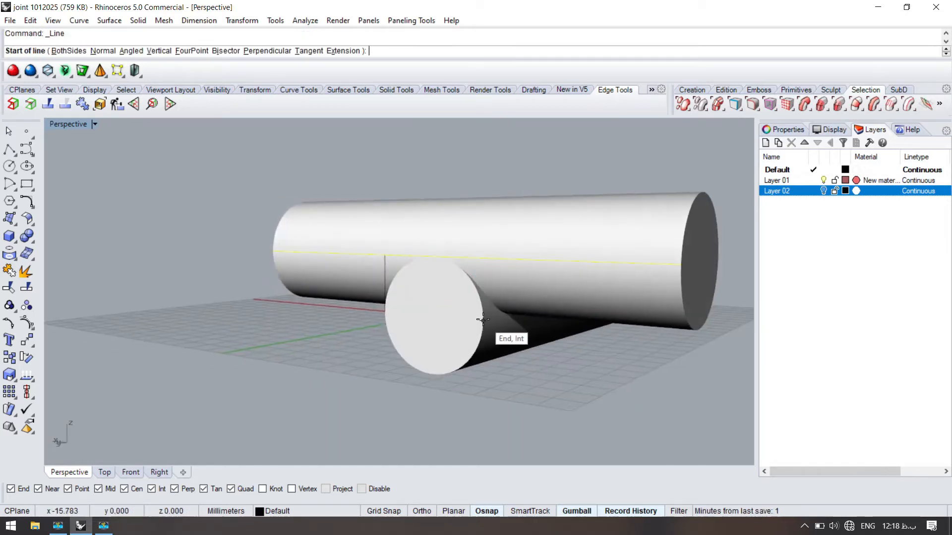
{"action": "left_click", "coordinate": [483, 319]}
{"action": "left_click", "coordinate": [484, 258]}
- Split the lengthwise isocurve at the two vertical lines
{"action": "scroll", "coordinate": [418, 272], "scroll_direction": "up", "scroll_amount": 4}
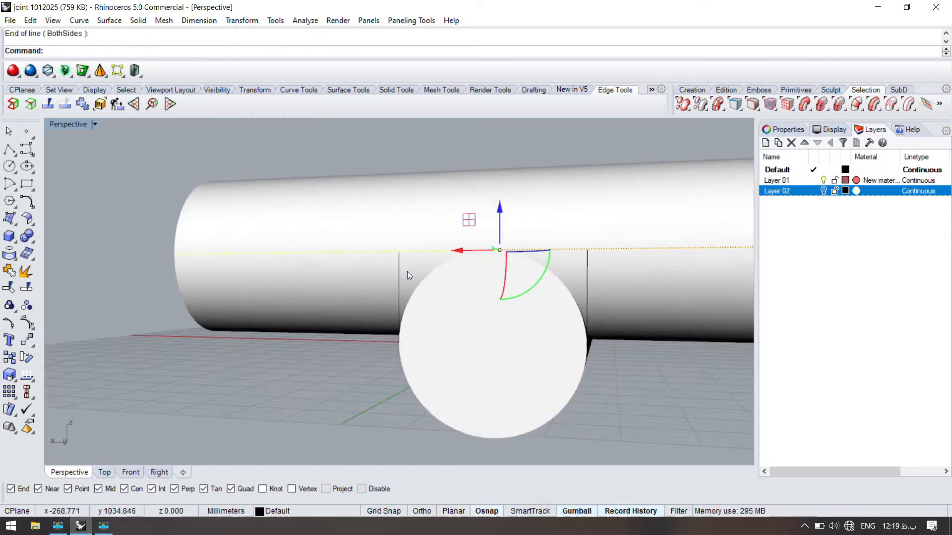
{"action": "key", "text": "ctrl+shift+s"}
{"action": "left_click", "coordinate": [398, 269]}
{"action": "left_click", "coordinate": [590, 271]}
{"action": "left_click", "coordinate": [588, 269]}
{"action": "left_click", "coordinate": [563, 263], "text": "ctrl"}
{"action": "right_click", "coordinate": [563, 262]}
- Join each outer isocurve segment with its adjoining vertical line
{"action": "left_click", "coordinate": [569, 249], "text": "ctrl"}
{"action": "left_click", "coordinate": [587, 268], "text": "shift"}
{"action": "left_click", "coordinate": [399, 267], "text": "shift"}
{"action": "key", "text": "ctrl+j"}
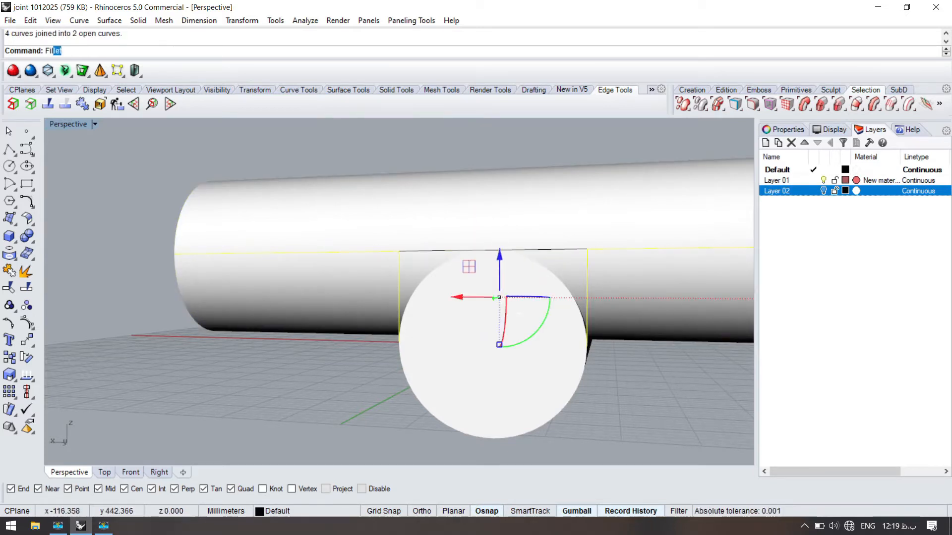
- Fillet the corners of the two joined curves with a 10 mm radius and delete the middle isocurve segment
{"action": "left_click", "coordinate": [63, 70]}
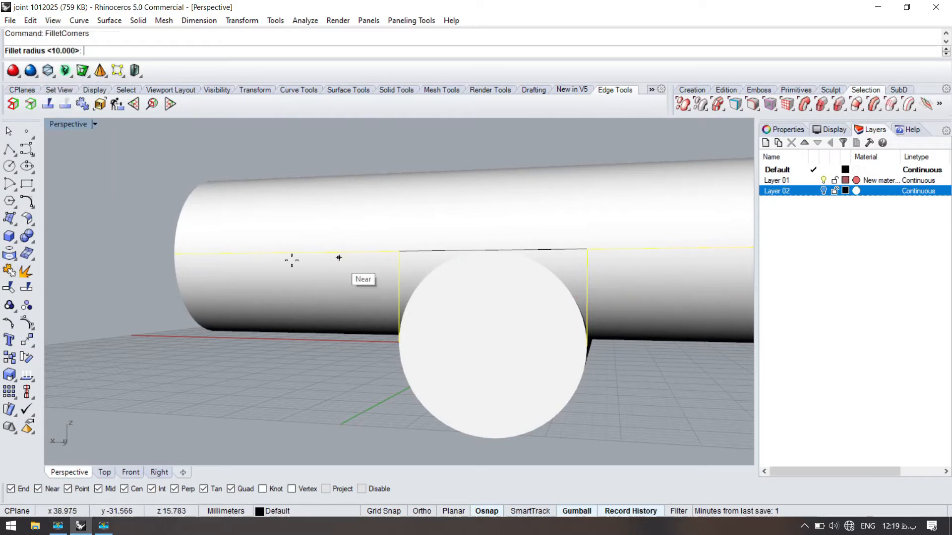
{"action": "key", "text": "Return"}
{"action": "right_click_drag", "start_coordinate": [343, 370], "coordinate": [272, 358]}
{"action": "left_click", "coordinate": [272, 358]}
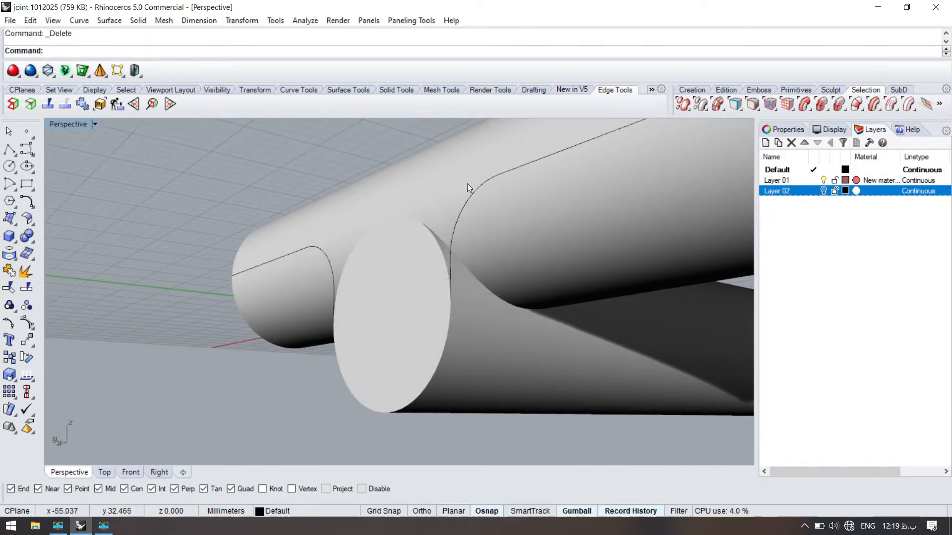
- Draw a straight line connecting the upper ends of the two fillet arcs
{"action": "type", "text": "l"}
{"action": "key", "text": "Return"}
{"action": "left_click", "coordinate": [497, 175]}
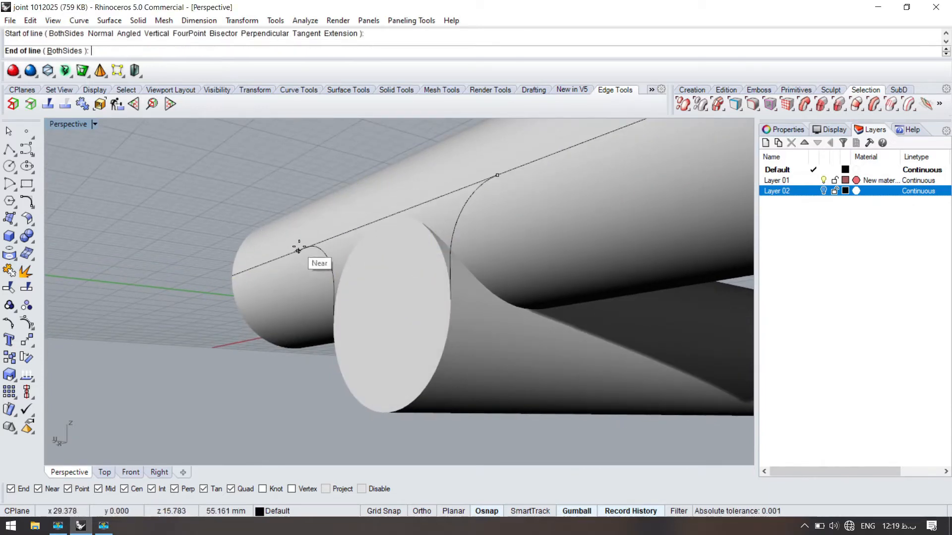
{"action": "left_click", "coordinate": [301, 248]}
- Split the two filleted curves using the connecting line as the cutting object
{"action": "left_click", "coordinate": [484, 182]}
{"action": "left_click", "coordinate": [533, 200]}
{"action": "left_click", "coordinate": [325, 254], "text": "shift"}
{"action": "type", "text": "sp"}
{"action": "key", "text": "Return"}
{"action": "left_click", "coordinate": [422, 201]}
{"action": "key", "text": "Return"}
- Join the connecting line with the two fillet-and-vertical pieces into one arch-shaped curve
{"action": "left_click", "coordinate": [514, 169], "text": "ctrl"}
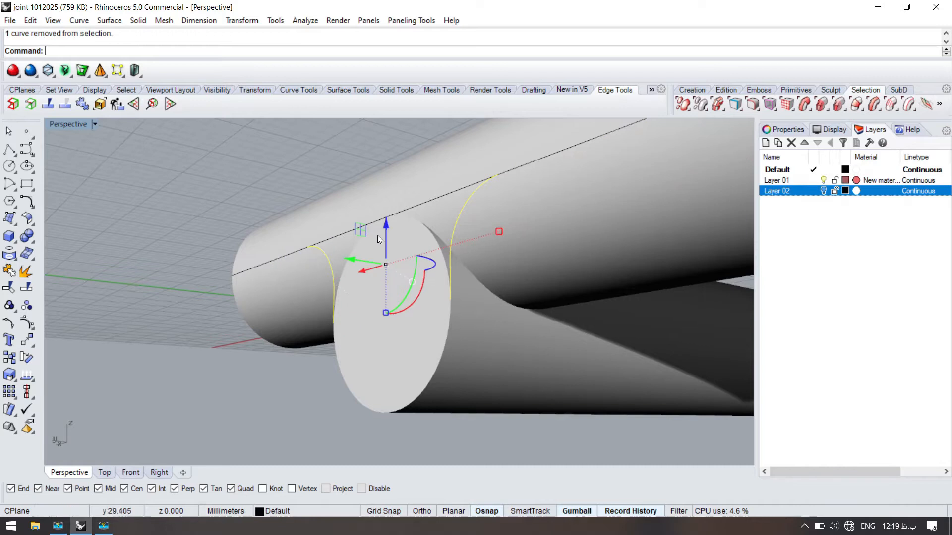
{"action": "left_click", "coordinate": [417, 208], "text": "shift"}
{"action": "left_click", "coordinate": [375, 165]}
{"action": "key", "text": "ctrl+j"}
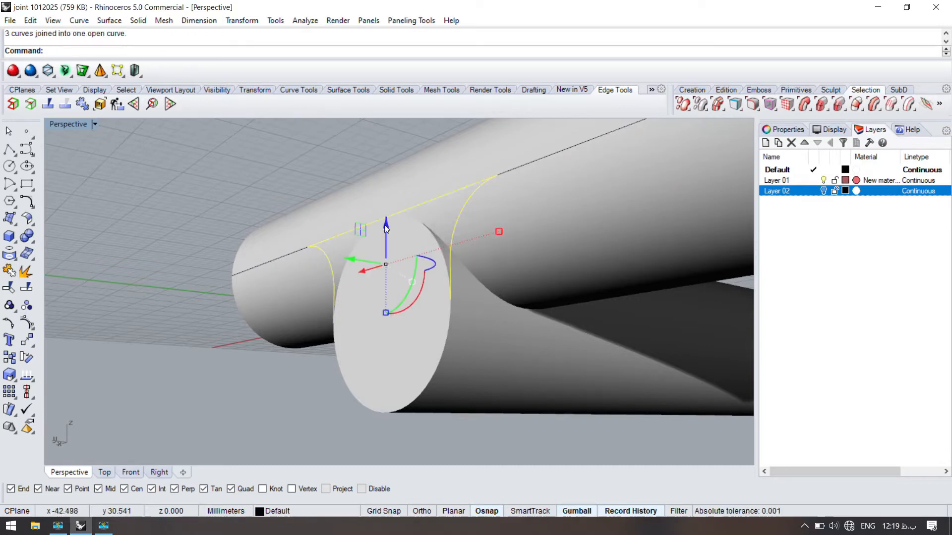
- Duplicate the circular edge of the lower cylinder's end face
{"action": "type", "text": "DupBorder"}
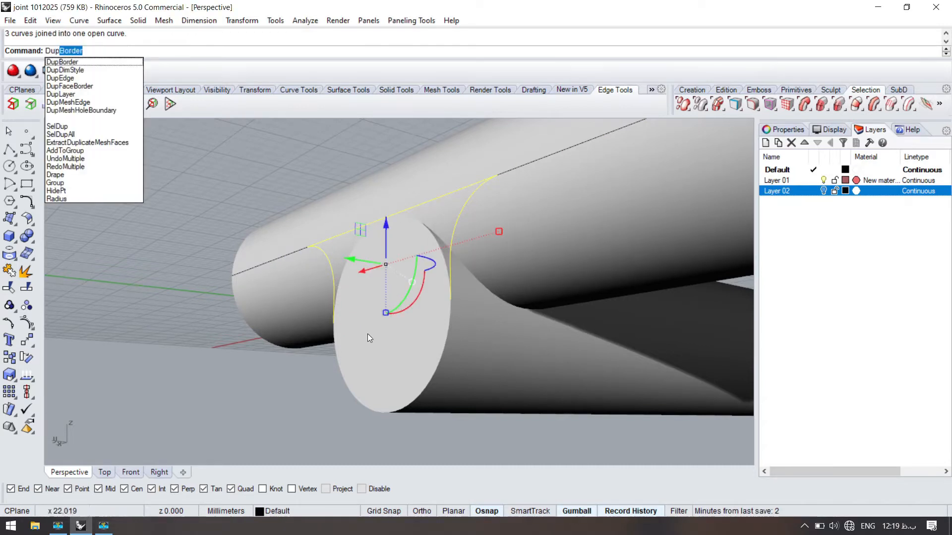
{"action": "left_click", "coordinate": [70, 79]}
{"action": "left_click", "coordinate": [402, 408]}
{"action": "key", "text": "Return"}
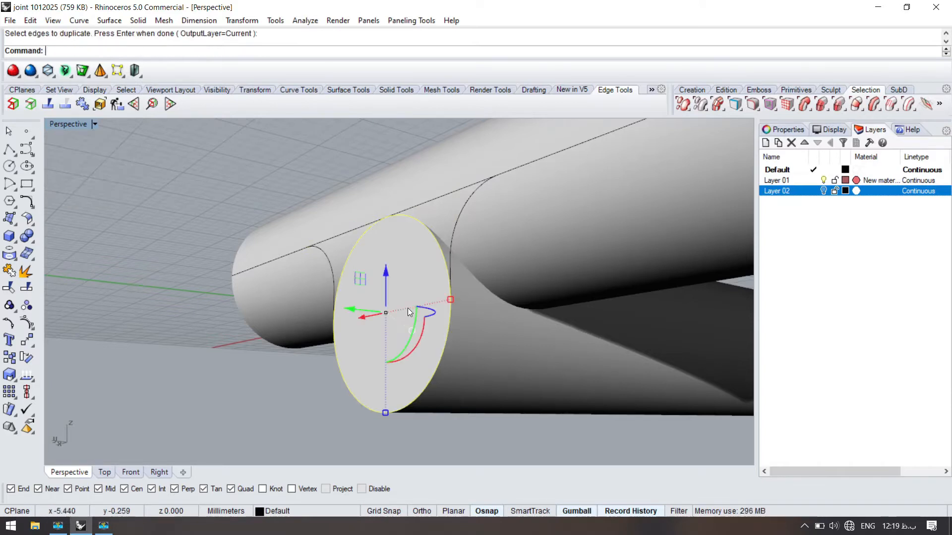
- Split the duplicated circle with the arch curve, delete its upper arc, and join the lower arc with the arch into a closed profile
{"action": "key", "text": "Return"}
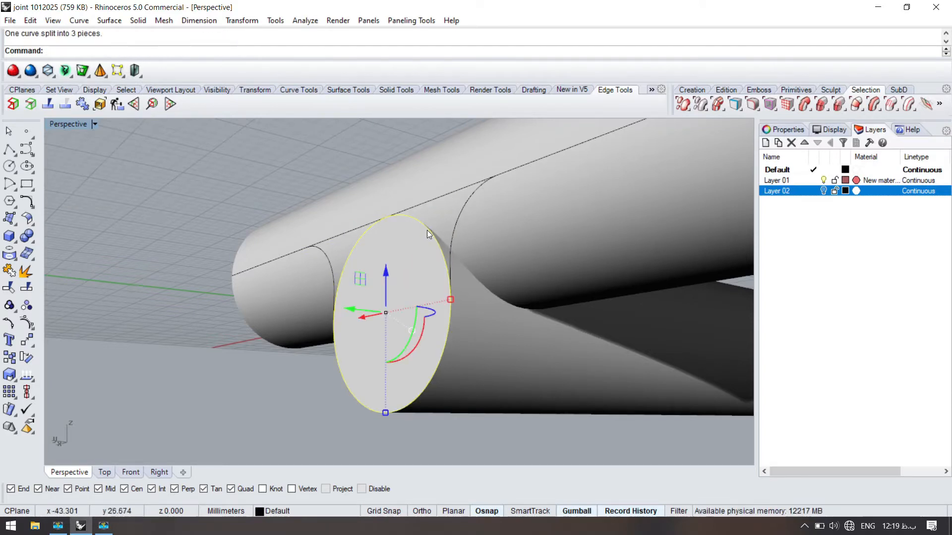
{"action": "left_click", "coordinate": [448, 323], "text": "ctrl"}
{"action": "key", "text": "Delete"}
{"action": "left_click", "coordinate": [445, 312]}
{"action": "left_click", "coordinate": [453, 233], "text": "shift"}
{"action": "key", "text": "ctrl+j"}
- Extract a circular isocurve from the lower cylinder at the lowest point of its junction with the crosswise cylinder
{"action": "right_click_drag", "start_coordinate": [411, 224], "coordinate": [326, 219]}
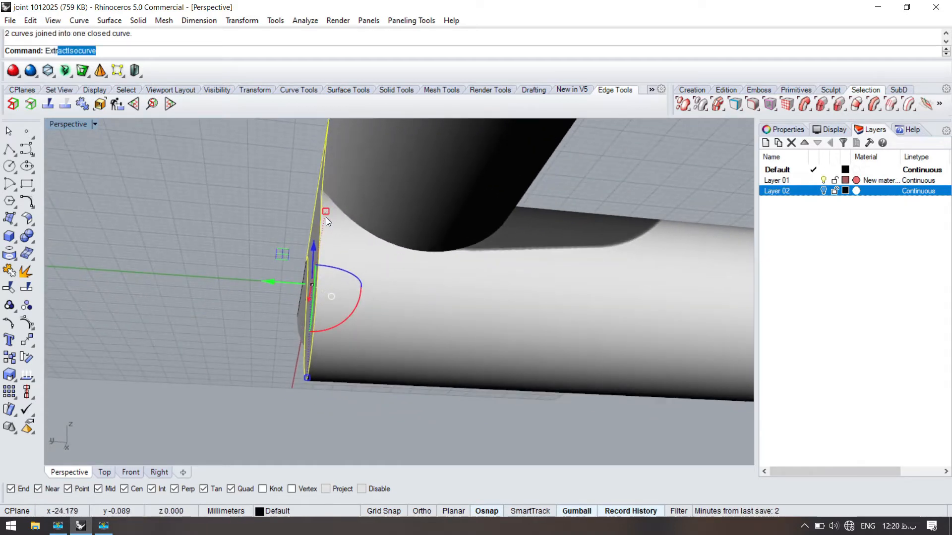
{"action": "key", "text": "Return"}
{"action": "left_click", "coordinate": [396, 255]}
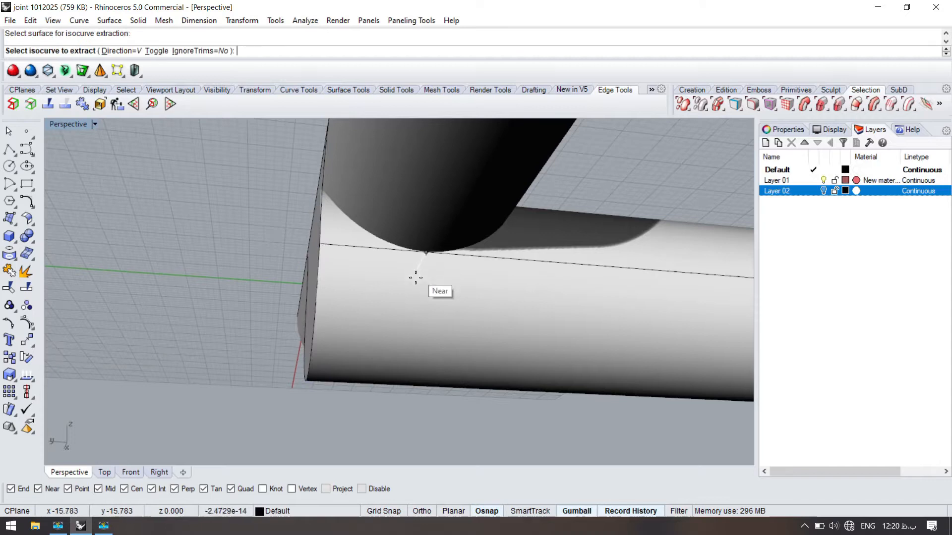
{"action": "type", "text": "t"}
{"action": "key", "text": "Return"}
{"action": "left_click", "coordinate": [427, 251]}
{"action": "right_click_drag", "start_coordinate": [352, 275], "coordinate": [385, 274]}
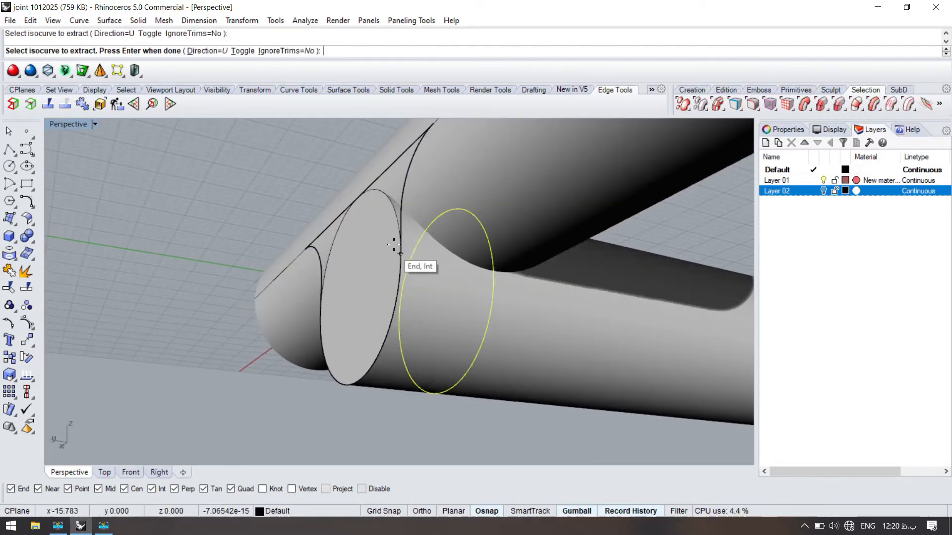
{"action": "key", "text": "Return"}
- Split the lower cylinder with the circular isocurve and delete the short end portion
{"action": "left_click", "coordinate": [509, 332]}
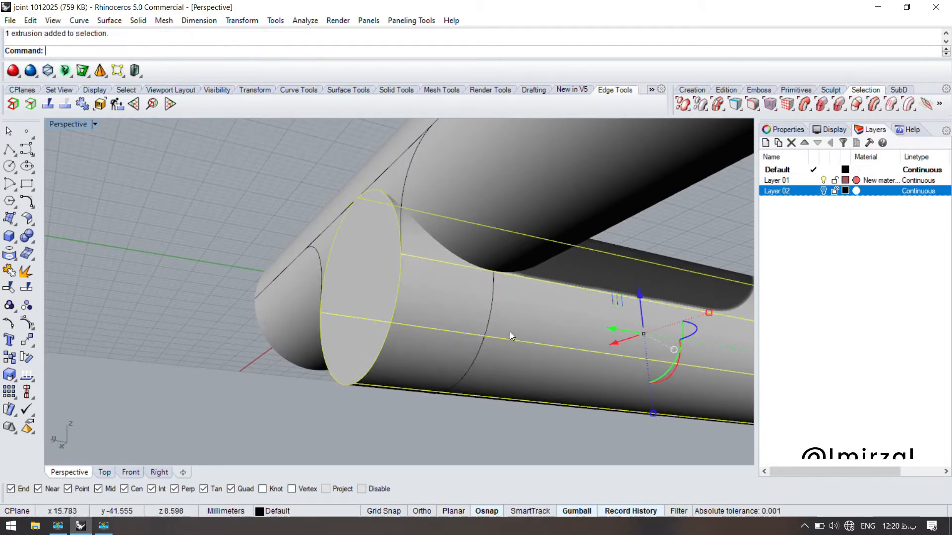
{"action": "type", "text": "split"}
{"action": "key", "text": "Return"}
{"action": "left_click", "coordinate": [490, 305]}
{"action": "key", "text": "Return"}
{"action": "left_click", "coordinate": [464, 296]}
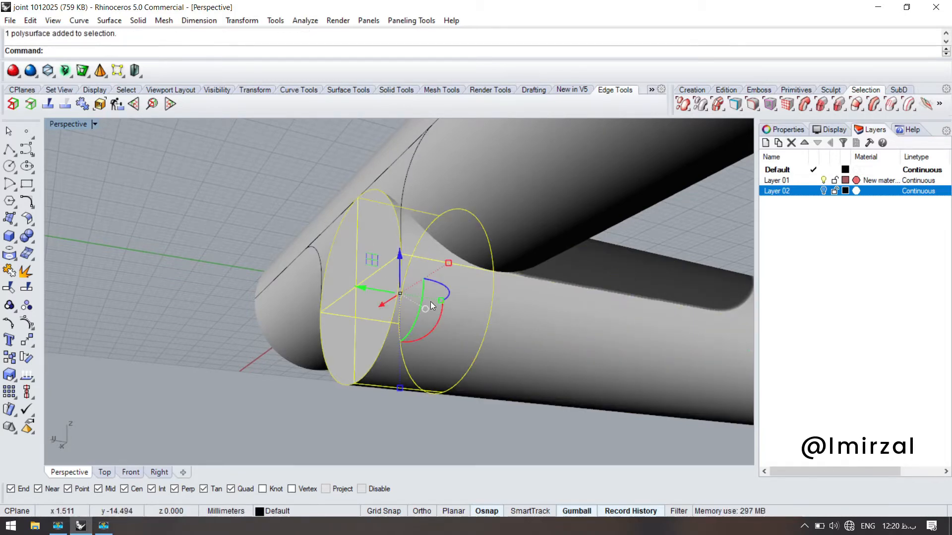
{"action": "key", "text": "Delete"}
- Extrude the closed arch profile back to the cut end of the lower cylinder
{"action": "left_click", "coordinate": [397, 283]}
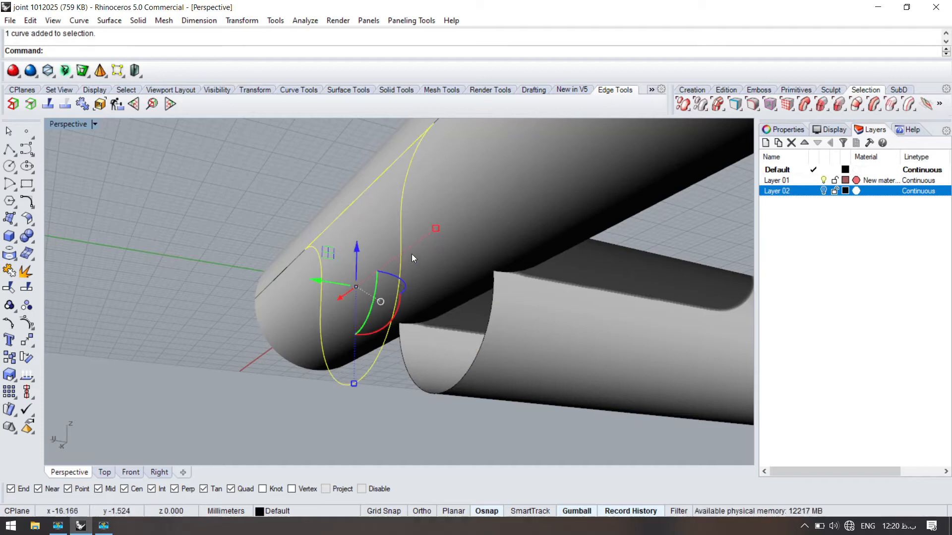
{"action": "right_click_drag", "start_coordinate": [396, 242], "coordinate": [380, 241]}
{"action": "type", "text": "Extrudecrv"}
{"action": "key", "text": "Return"}
{"action": "left_click", "coordinate": [452, 346]}
{"action": "right_click_drag", "start_coordinate": [452, 346], "coordinate": [480, 331]}
- Combine the extruded end piece with the shortened lower cylinder using a Boolean union
{"action": "left_click", "coordinate": [480, 331]}
{"action": "key", "text": "Down"}
{"action": "key", "text": "Down"}
{"action": "key", "text": "Down"}
{"action": "key", "text": "Down"}
{"action": "key", "text": "Down"}
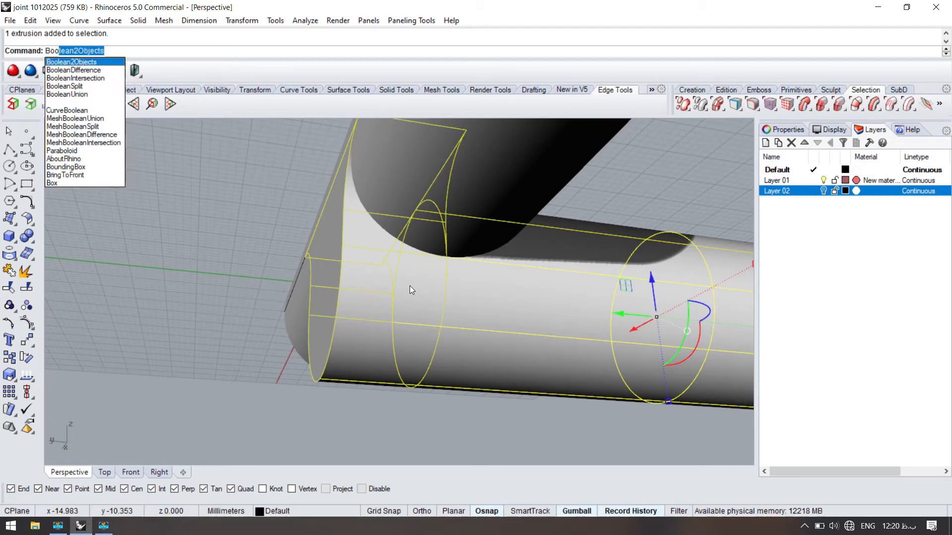
{"action": "key", "text": "Return"}
{"action": "left_click", "coordinate": [438, 358]}
- Try to combine the crosswise cylinder with the lower body using a Boolean union
{"action": "right_click_drag", "start_coordinate": [438, 357], "coordinate": [488, 227]}
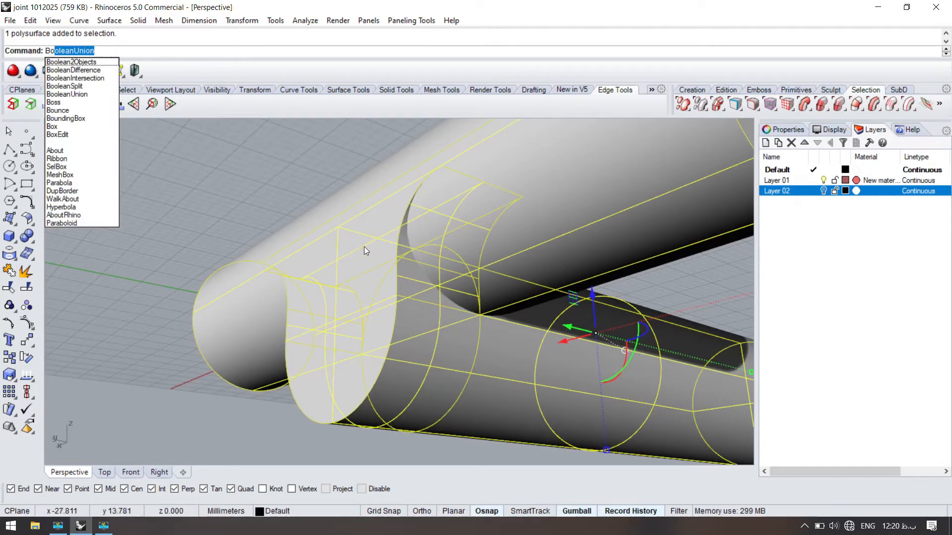
{"action": "key", "text": "Return"}
{"action": "right_click_drag", "start_coordinate": [242, 172], "coordinate": [448, 282]}
{"action": "key", "text": "Escape"}
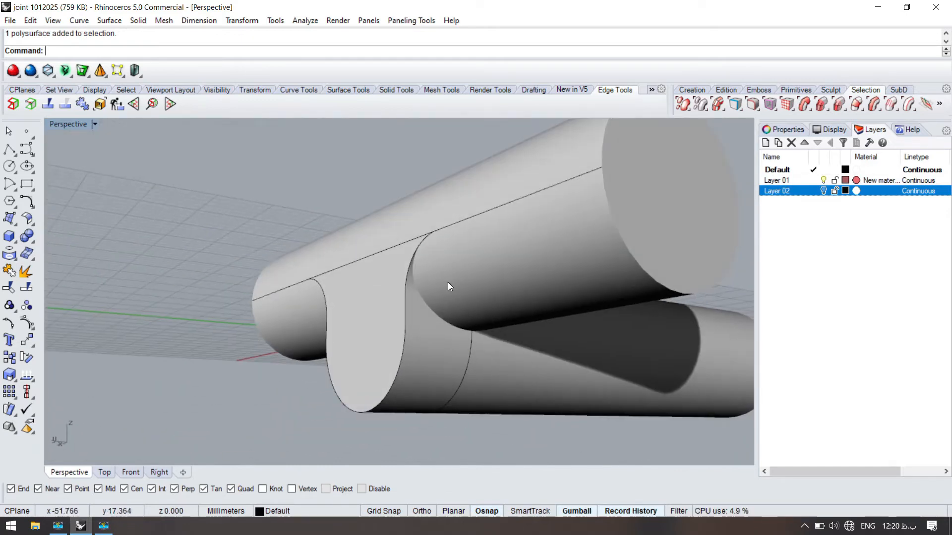
- Cancel the intersection command and undo the union of the crosswise cylinder and lower body
{"action": "scroll", "coordinate": [446, 288], "scroll_direction": "up", "scroll_amount": 3}
{"action": "right_click_drag", "start_coordinate": [389, 253], "coordinate": [348, 205]}
{"action": "left_click", "coordinate": [383, 189]}
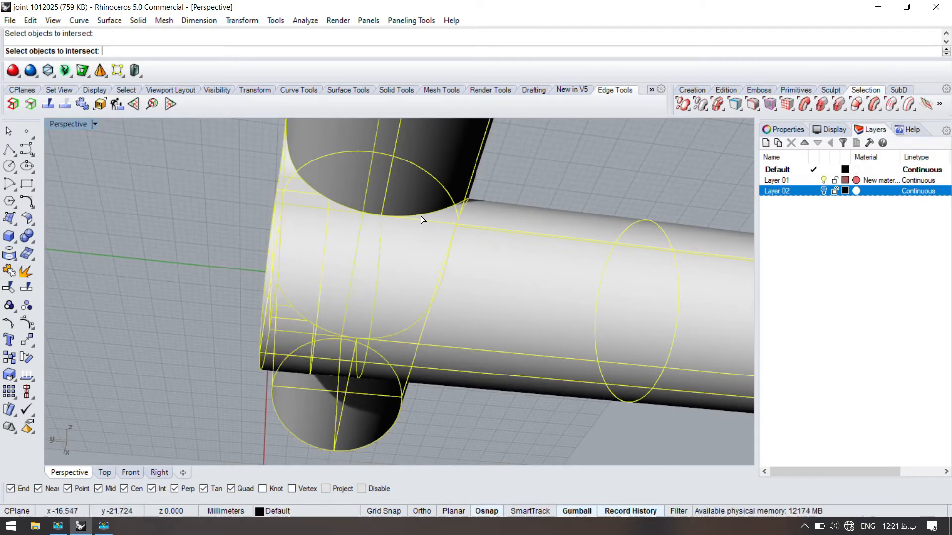
{"action": "key", "text": "Escape"}
{"action": "key", "text": "ctrl+z"}
{"action": "key", "text": "Escape"}
- Create the intersection curve between the crosswise cylinder and the lower body
{"action": "right_click", "coordinate": [466, 204]}
{"action": "left_click", "coordinate": [440, 210]}
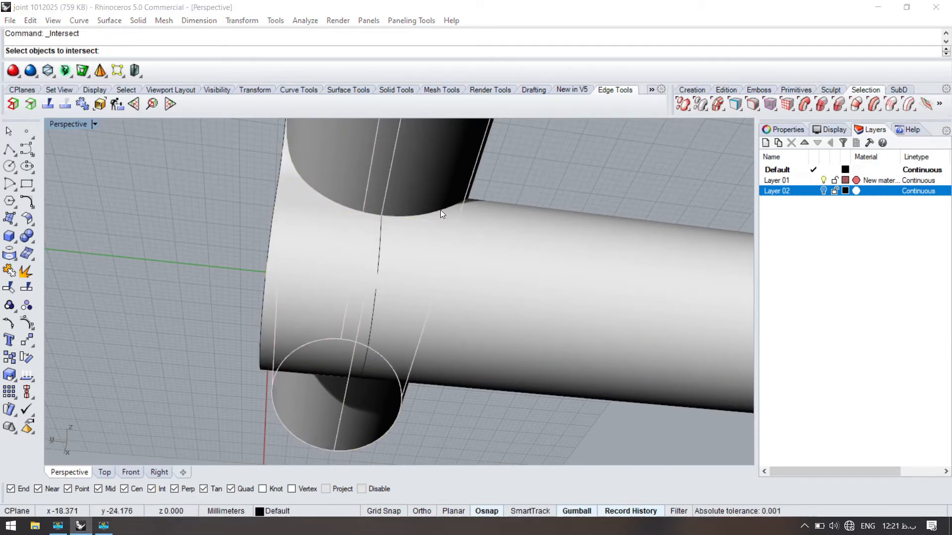
{"action": "left_click", "coordinate": [549, 161]}
{"action": "left_click", "coordinate": [446, 255]}
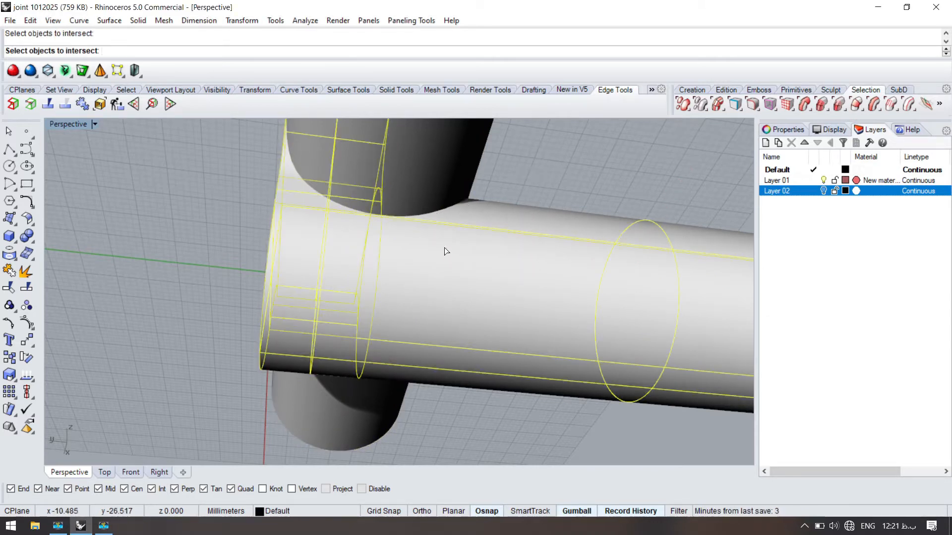
{"action": "left_click", "coordinate": [442, 207]}
{"action": "key", "text": "Return"}
- Split the intersection curve at points on both sides of the joint and delete the portion around the extruded end
{"action": "right_click_drag", "start_coordinate": [447, 205], "coordinate": [519, 256]}
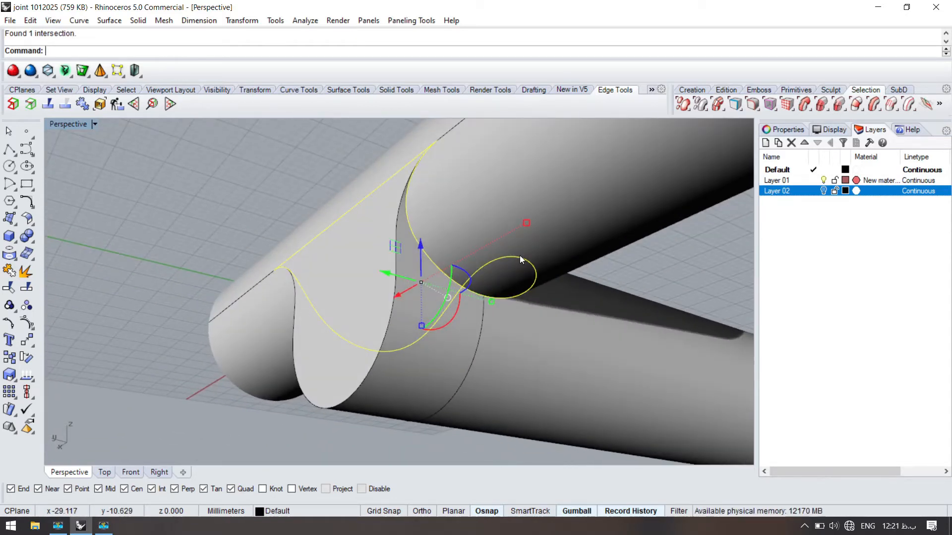
{"action": "type", "text": "p"}
{"action": "key", "text": "Return"}
{"action": "left_click", "coordinate": [469, 290]}
{"action": "right_click_drag", "start_coordinate": [228, 393], "coordinate": [471, 369]}
{"action": "left_click", "coordinate": [448, 356]}
{"action": "key", "text": "Return"}
{"action": "right_click_drag", "start_coordinate": [384, 352], "coordinate": [404, 346]}
{"action": "left_click", "coordinate": [404, 346], "text": "ctrl"}
{"action": "key", "text": "Delete"}
- Create a pipe with a 7 mm start and end radius along the remaining intersection curve
{"action": "right_click_drag", "start_coordinate": [311, 331], "coordinate": [479, 380]}
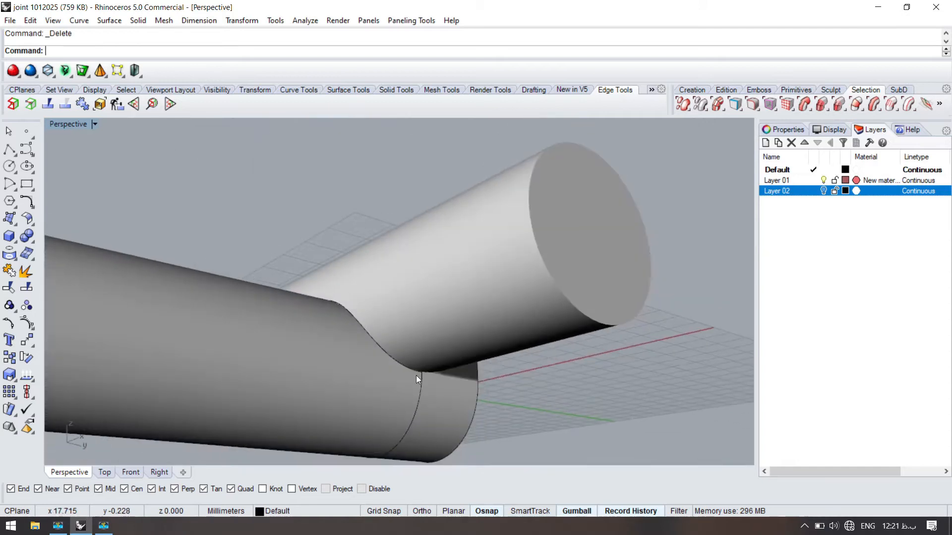
{"action": "left_click", "coordinate": [379, 344]}
{"action": "right_click_drag", "start_coordinate": [328, 248], "coordinate": [317, 284]}
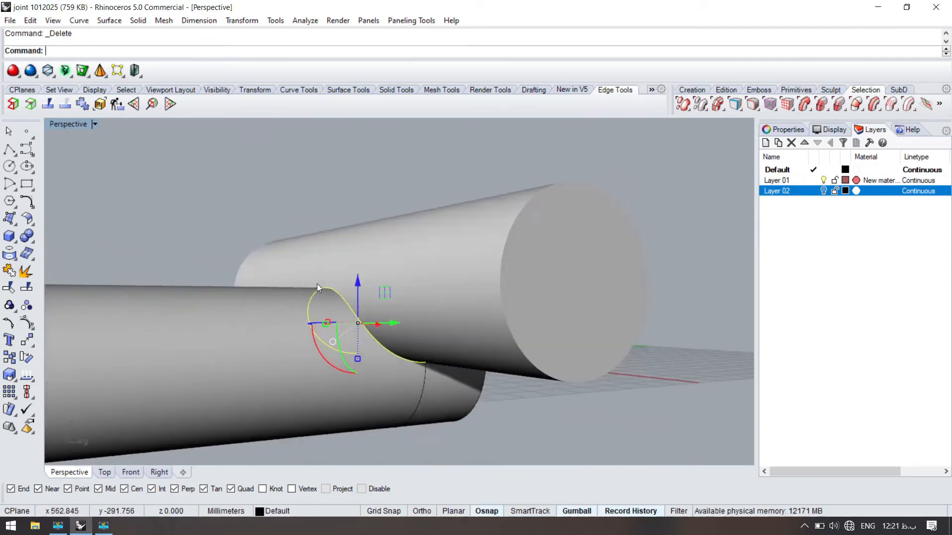
{"action": "type", "text": "pipe"}
{"action": "key", "text": "Return"}
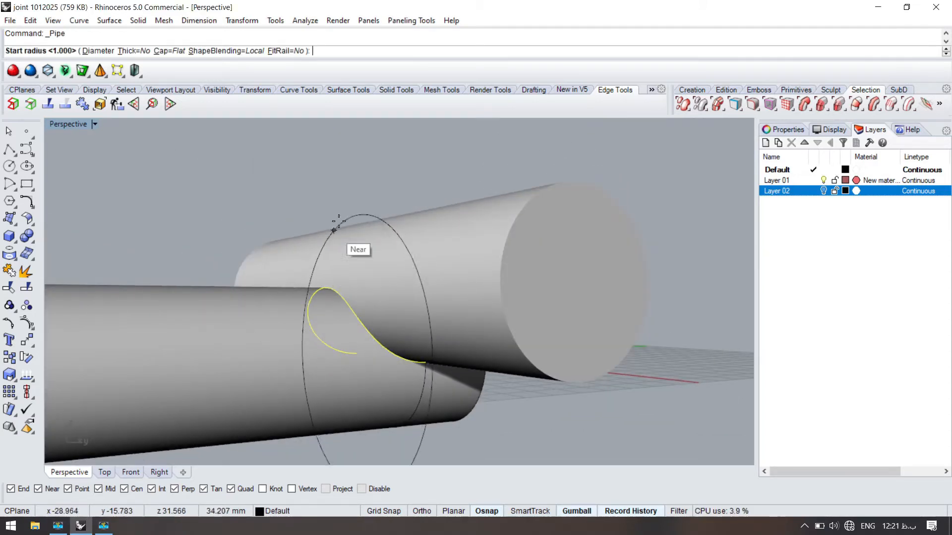
{"action": "type", "text": "7"}
{"action": "key", "text": "Return"}
{"action": "key", "text": "Return"}
{"action": "key", "text": "Return"}
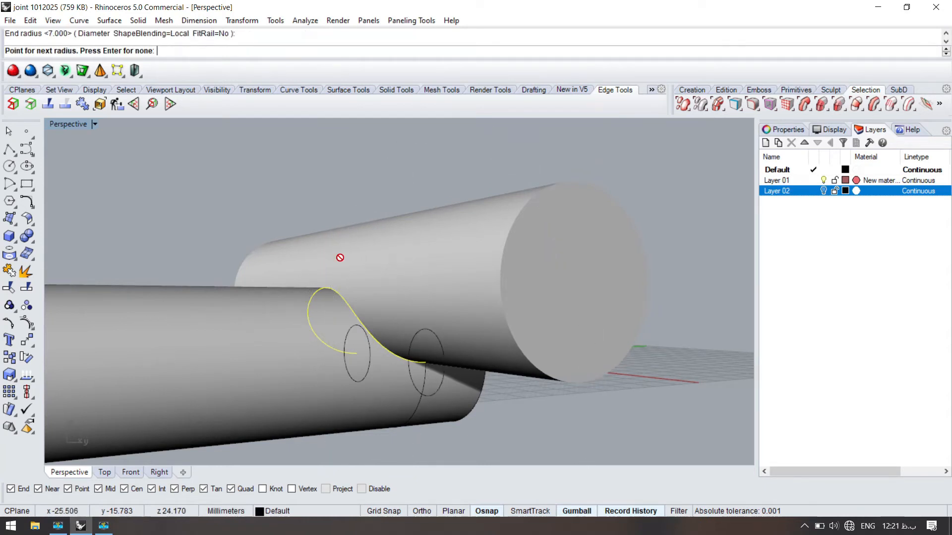
- Undo the pipe and create it again along the same curve, accepting the preset radii
{"action": "right_click_drag", "start_coordinate": [334, 332], "coordinate": [259, 234]}
{"action": "key", "text": "ctrl+z"}
{"action": "key", "text": "Return"}
{"action": "key", "text": "Return"}
{"action": "key", "text": "Return"}
{"action": "key", "text": "Return"}
- Split the crosswise cylinder and the lower body with the pipe, then delete the pipe
{"action": "left_click", "coordinate": [415, 314]}
{"action": "left_click", "coordinate": [407, 375], "text": "shift"}
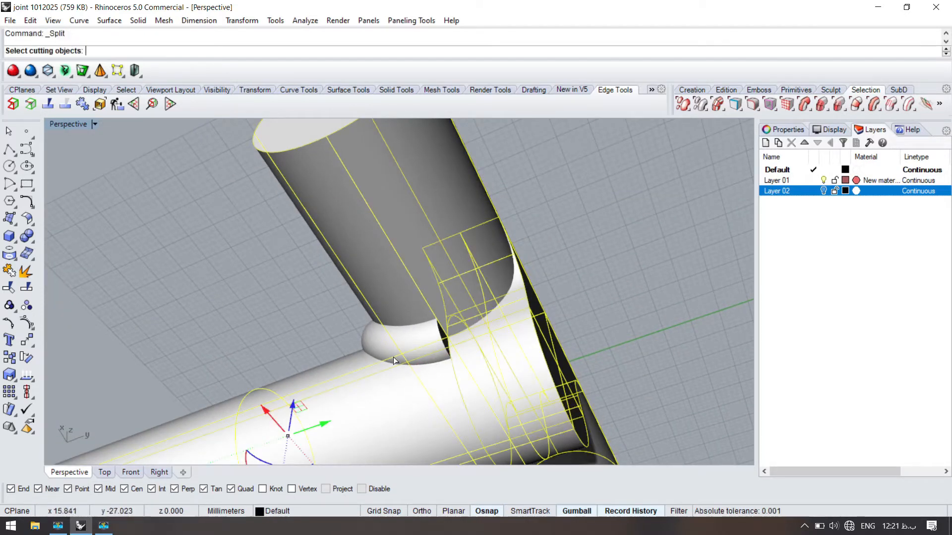
{"action": "left_click", "coordinate": [393, 357]}
{"action": "left_click", "coordinate": [368, 332]}
{"action": "key", "text": "Delete"}
{"action": "scroll", "coordinate": [367, 332], "scroll_direction": "up", "scroll_amount": 5}
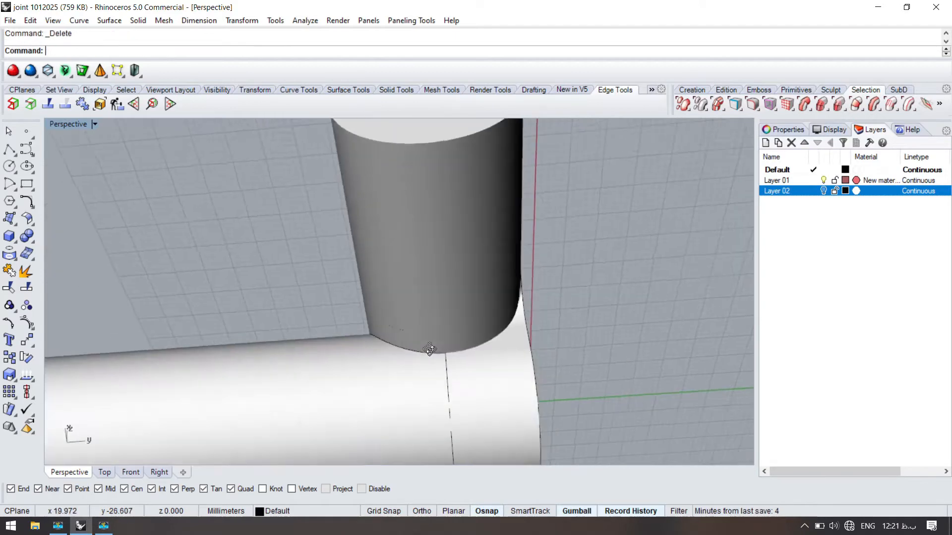
{"action": "left_click", "coordinate": [407, 337]}
{"action": "mouse_move", "coordinate": [396, 319]}
{"action": "right_mouse_down"}
{"action": "mouse_move", "coordinate": [357, 287]}
{"action": "mouse_move", "coordinate": [393, 214]}
{"action": "mouse_move", "coordinate": [392, 301]}
{"action": "right_mouse_up"}
{"action": "key", "text": "Delete"}
{"action": "key", "text": "ctrl+z"}
- Undo the pipe split and the earlier operations back to before the intersection curve was created
{"action": "left_click", "coordinate": [303, 193]}
{"action": "key", "text": "ctrl+z"}
{"action": "left_click", "coordinate": [271, 208]}
{"action": "left_click", "coordinate": [419, 371]}
{"action": "left_click", "coordinate": [419, 370]}
{"action": "key", "text": "ctrl+z"}
{"action": "key", "text": "ctrl+z"}
{"action": "key", "text": "ctrl+z"}
{"action": "right_click_drag", "start_coordinate": [327, 184], "coordinate": [270, 205]}
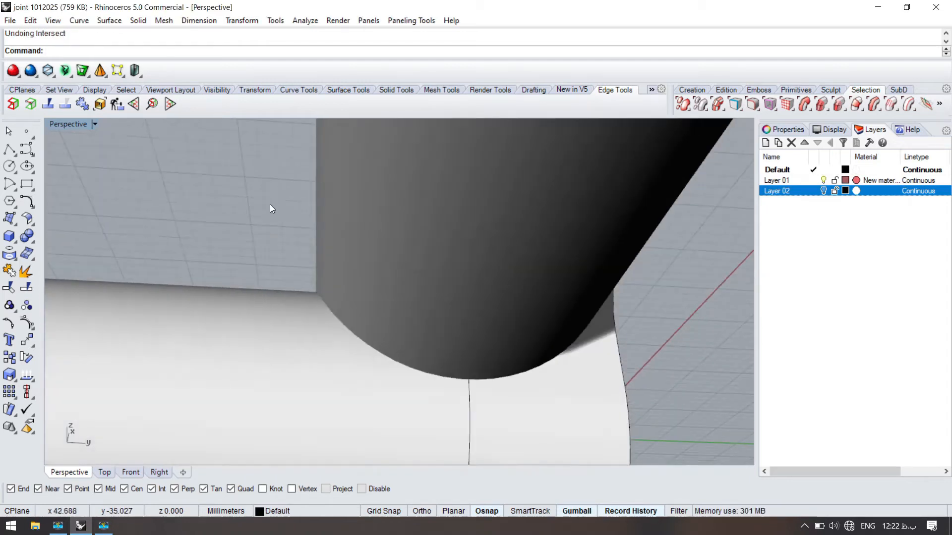
- Unite the crosswise cylinder and the lower body with its end piece using BooleanUnion
{"action": "scroll", "coordinate": [448, 293], "scroll_direction": "down", "scroll_amount": 3}
{"action": "left_click", "coordinate": [438, 300]}
{"action": "type", "text": "BooleanUnion"}
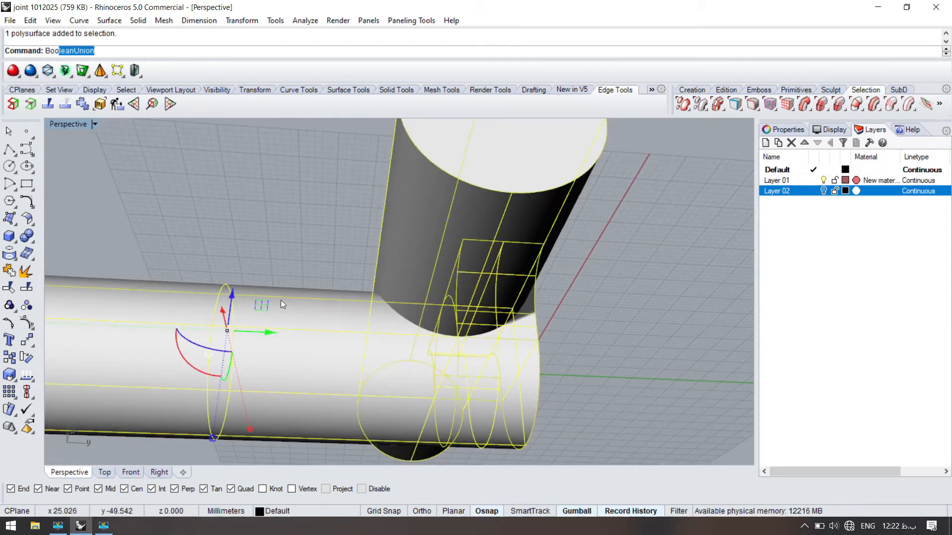
{"action": "key", "text": "Return"}
{"action": "right_click_drag", "start_coordinate": [354, 260], "coordinate": [394, 297]}
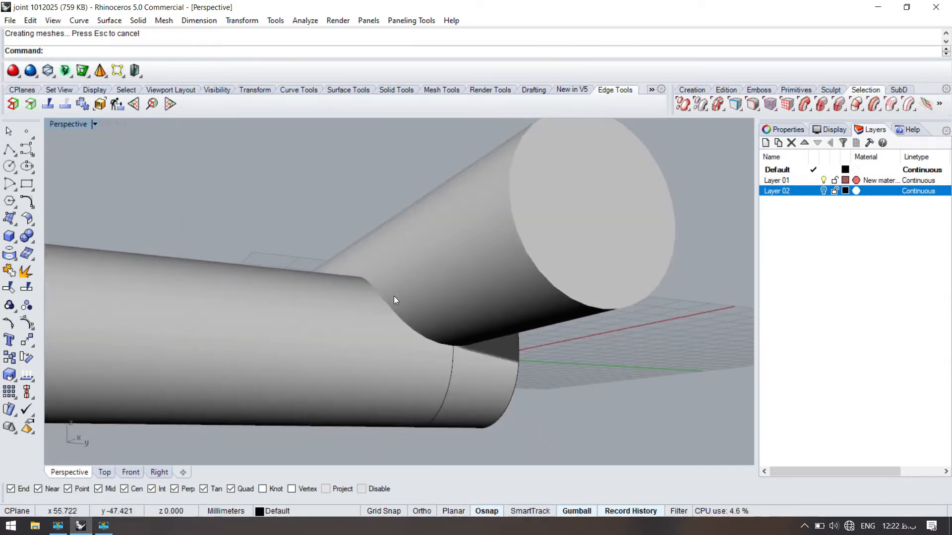
- Duplicate the curved edge where the crosswise cylinder meets the lower body
{"action": "type", "text": "Fup"}
{"action": "key", "text": "BackSpace"}
{"action": "key", "text": "BackSpace"}
{"action": "key", "text": "BackSpace"}
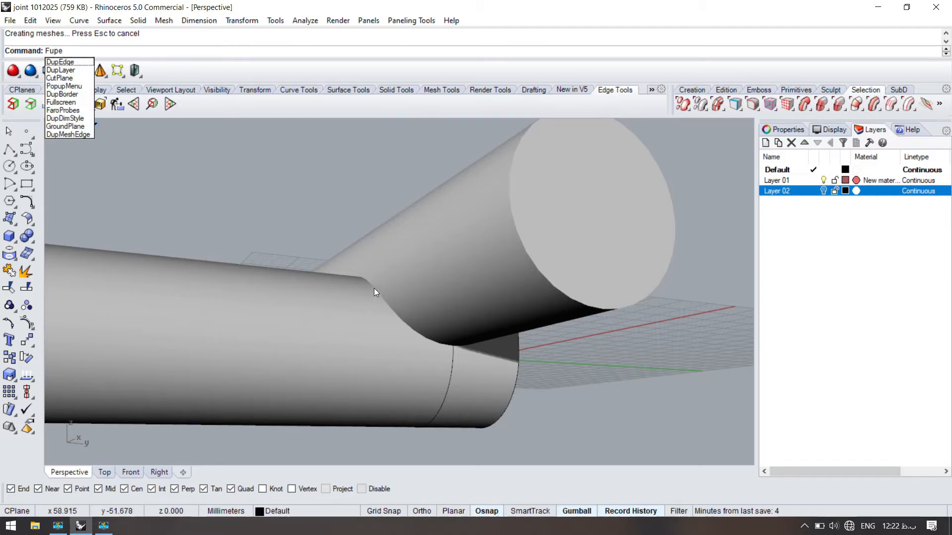
{"action": "key", "text": "BackSpace"}
{"action": "key", "text": "BackSpace"}
{"action": "key", "text": "BackSpace"}
{"action": "type", "text": "DupEdge"}
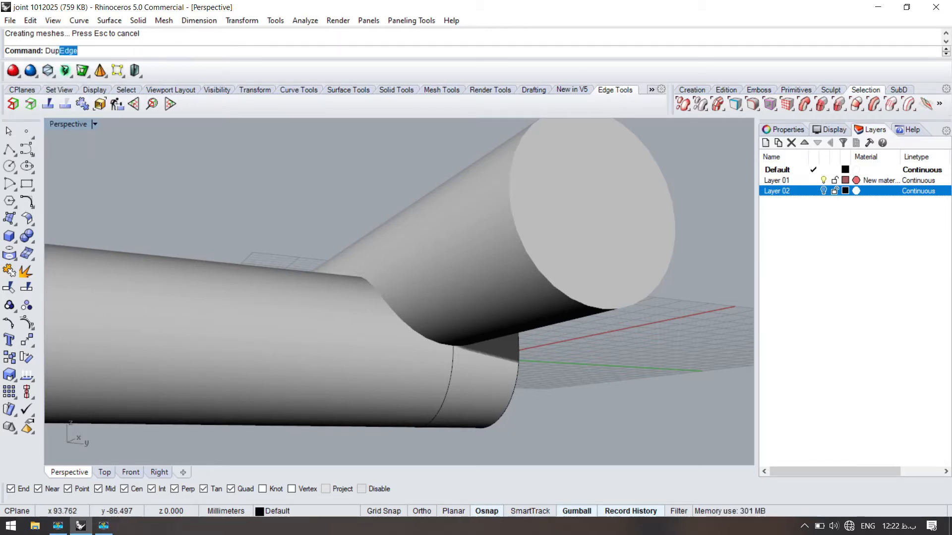
{"action": "key", "text": "Return"}
{"action": "left_click", "coordinate": [402, 322]}
{"action": "right_click_drag", "start_coordinate": [403, 323], "coordinate": [337, 297]}
{"action": "key", "text": "Return"}
- Create a pipe along the duplicated edge, accepting the preset 5 mm start radius and the remaining defaults
{"action": "type", "text": "Pipe"}
{"action": "key", "text": "Return"}
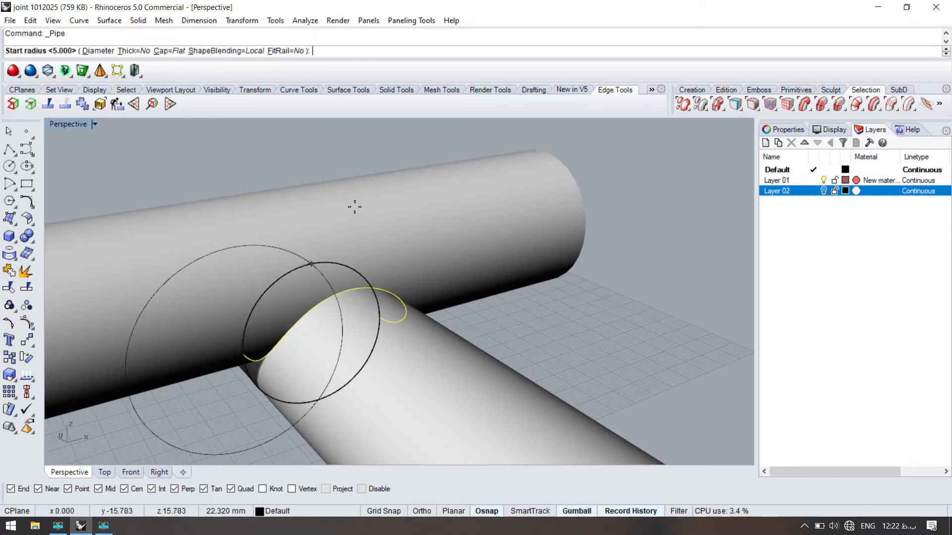
{"action": "key", "text": "Return"}
{"action": "key", "text": "Return"}
{"action": "key", "text": "Return"}
- Split the united body with the pipe and delete the pipe and the strips along the joint
{"action": "right_click_drag", "start_coordinate": [468, 275], "coordinate": [439, 304]}
{"action": "left_click", "coordinate": [456, 284]}
{"action": "key", "text": "ctrl+shift+s"}
{"action": "left_click", "coordinate": [439, 329]}
{"action": "right_click", "coordinate": [440, 289]}
{"action": "left_click", "coordinate": [444, 344]}
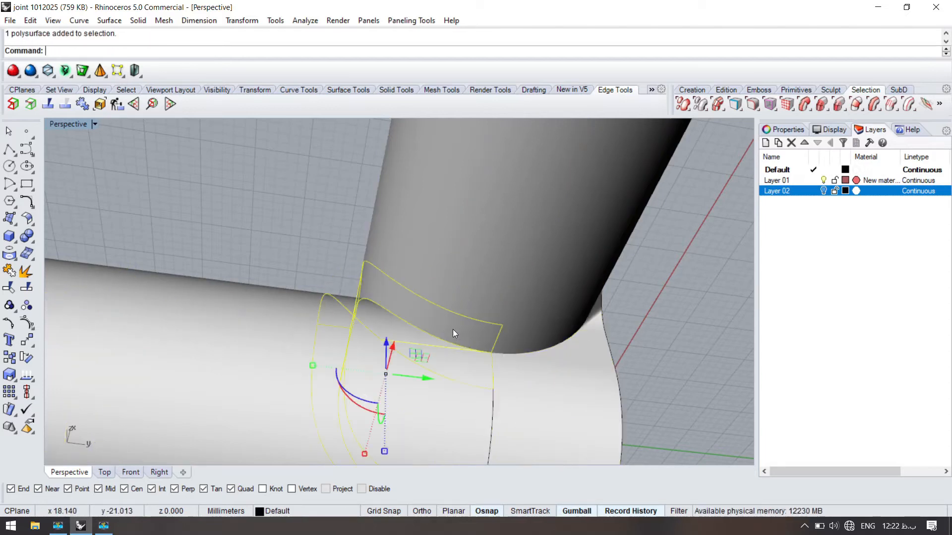
{"action": "key", "text": "Delete"}
- Create a surface blend between the joint's two open edges with curvature continuity at both ends, adding one shape section midway along the rails
{"action": "right_click_drag", "start_coordinate": [333, 281], "coordinate": [345, 303]}
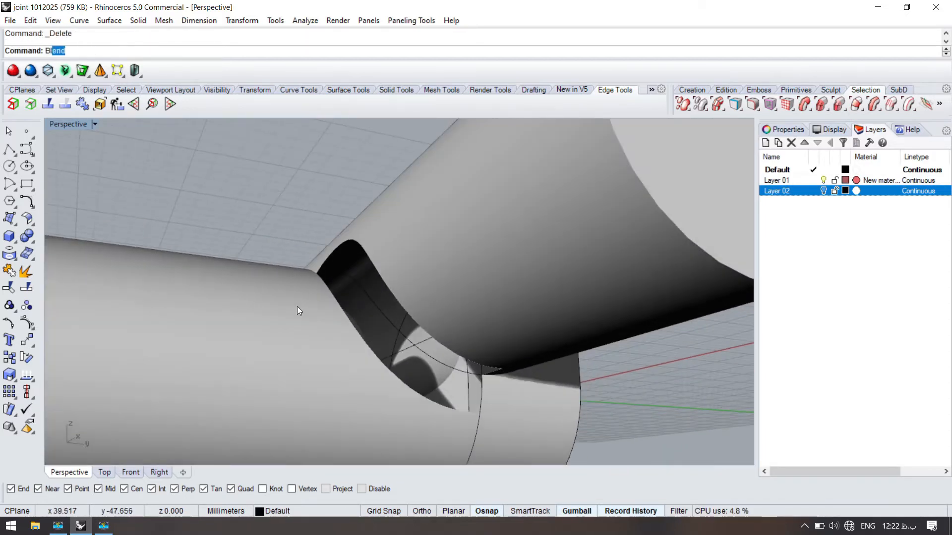
{"action": "left_click", "coordinate": [73, 86]}
{"action": "left_click", "coordinate": [420, 320]}
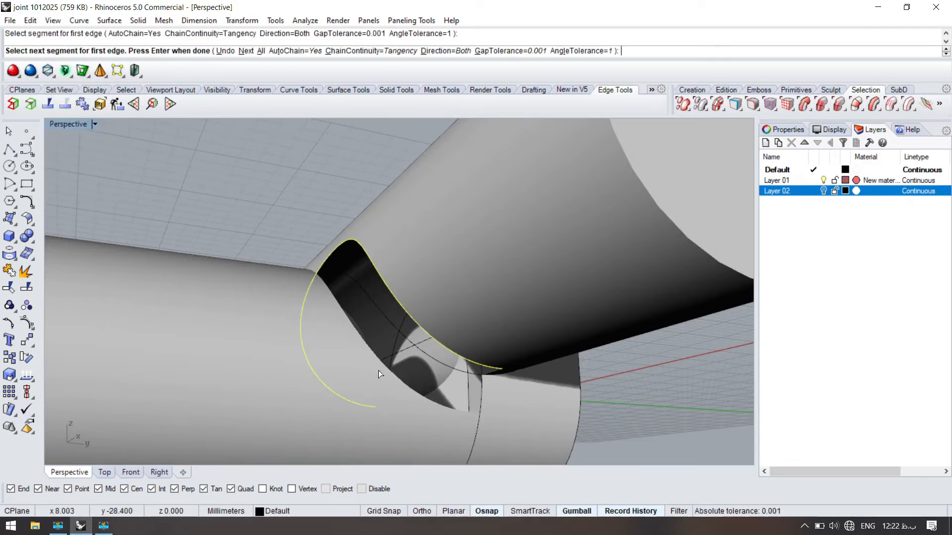
{"action": "key", "text": "Return"}
{"action": "left_click", "coordinate": [389, 277]}
{"action": "key", "text": "Return"}
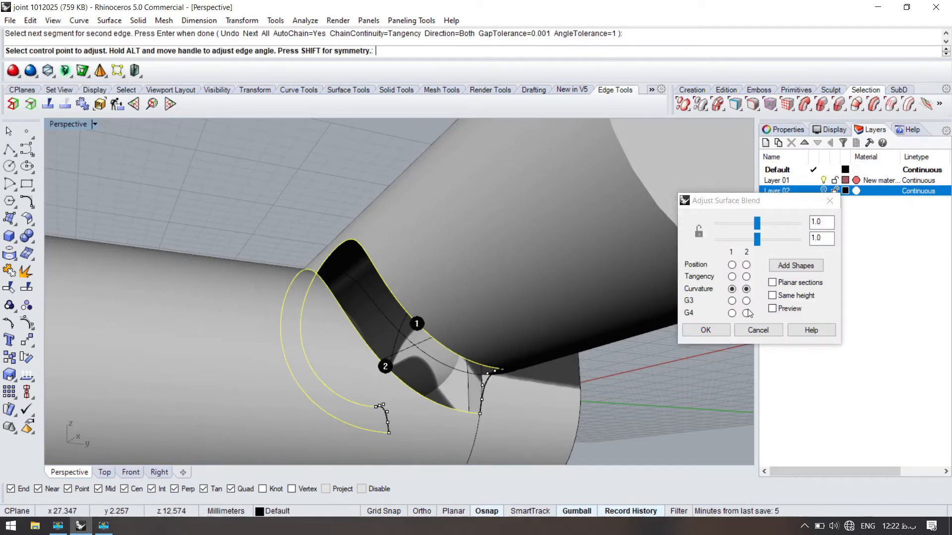
{"action": "left_click", "coordinate": [783, 310]}
{"action": "right_click_drag", "start_coordinate": [238, 278], "coordinate": [661, 281]}
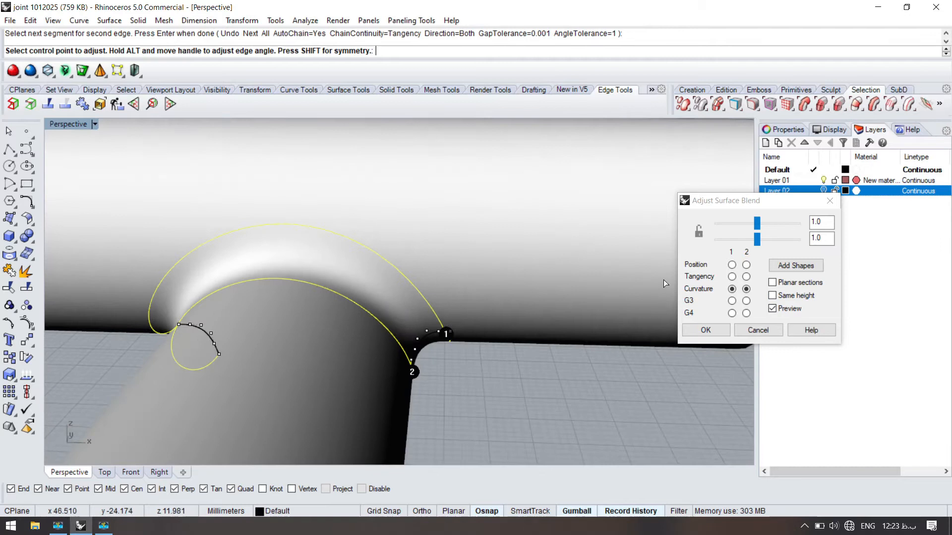
{"action": "left_click", "coordinate": [787, 268]}
{"action": "left_click", "coordinate": [290, 224]}
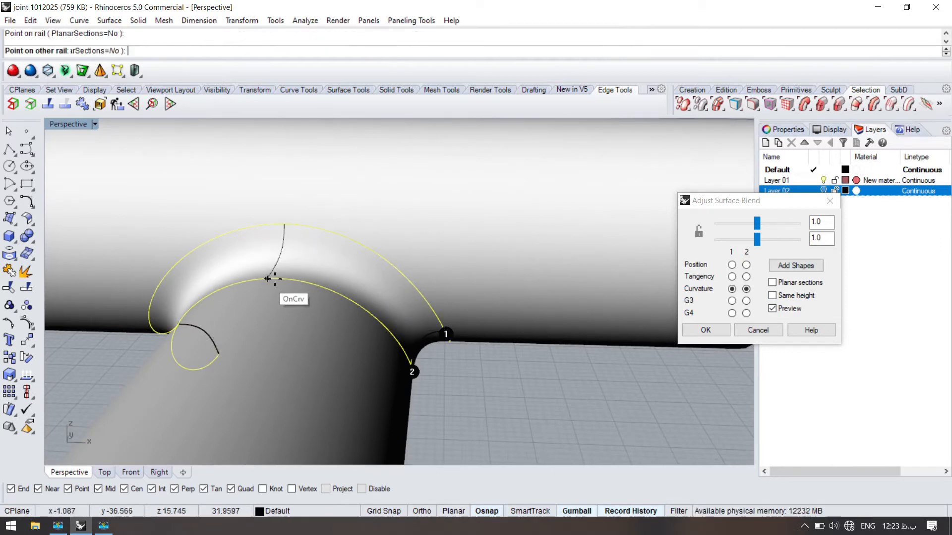
{"action": "left_click", "coordinate": [276, 278]}
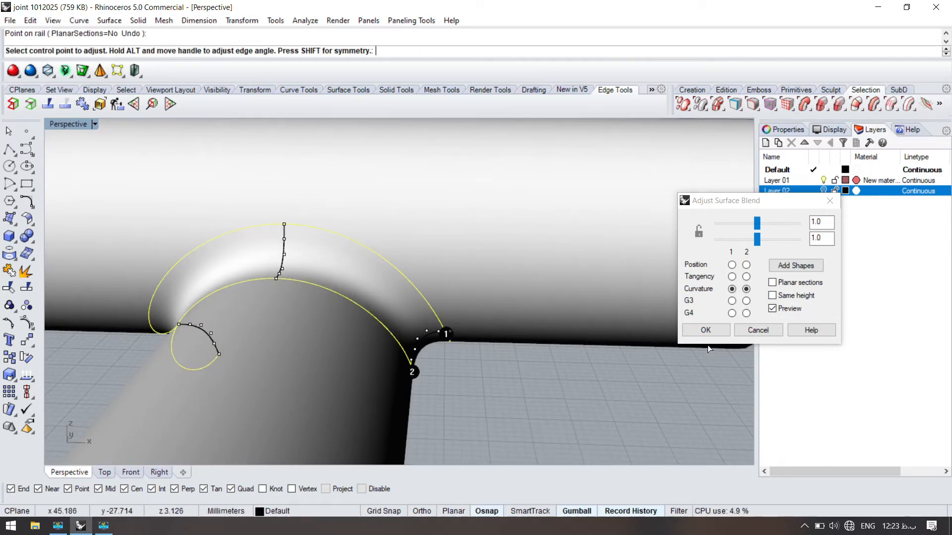
{"action": "left_click", "coordinate": [705, 330]}
- Create a blend curve with curvature continuity from the blend surface's edge on the crosswise cylinder to the end point of the end piece's outline
{"action": "right_click_drag", "start_coordinate": [446, 323], "coordinate": [458, 249]}
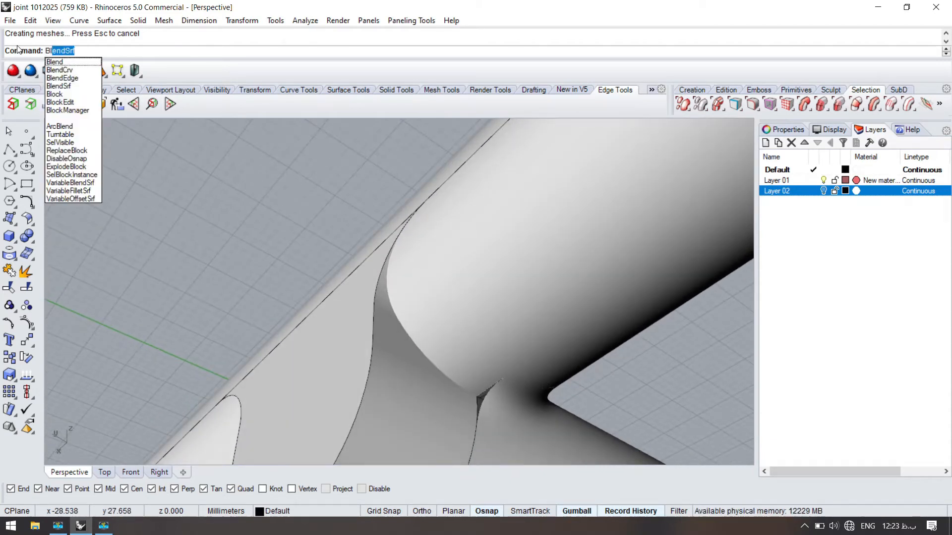
{"action": "left_click", "coordinate": [59, 72]}
{"action": "right_click_drag", "start_coordinate": [347, 253], "coordinate": [399, 293]}
{"action": "left_click", "coordinate": [483, 337]}
{"action": "left_click", "coordinate": [527, 370]}
{"action": "type", "text": "p"}
{"action": "key", "text": "Return"}
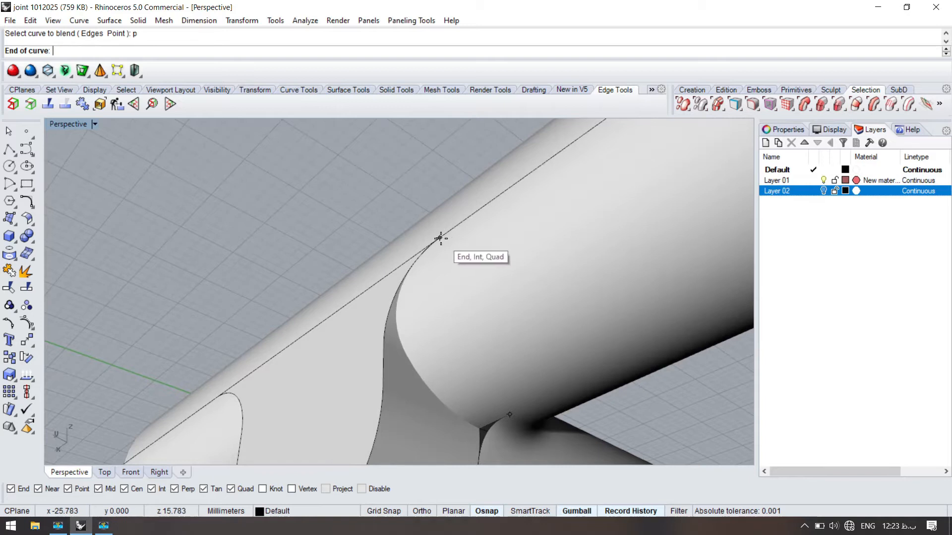
{"action": "left_click", "coordinate": [441, 238]}
{"action": "right_click_drag", "start_coordinate": [431, 258], "coordinate": [418, 289]}
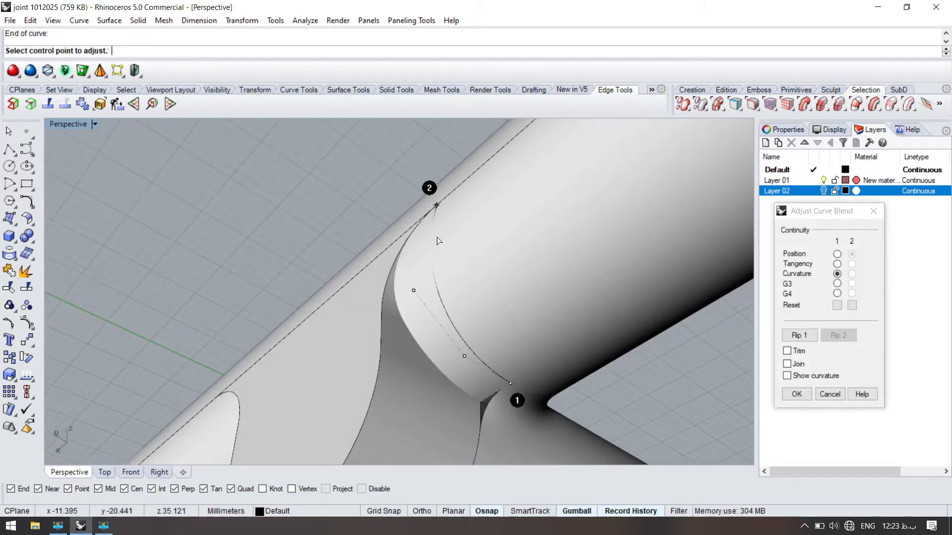
{"action": "right_click", "coordinate": [430, 276]}
- Pull the blend curve onto the crosswise cylinder's surface
{"action": "left_click", "coordinate": [420, 287]}
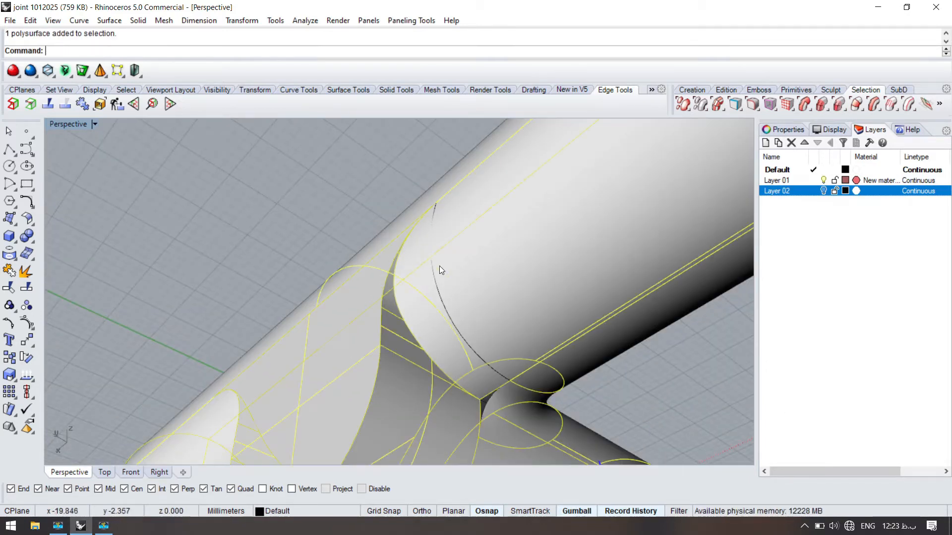
{"action": "scroll", "coordinate": [420, 287], "scroll_direction": "up", "scroll_amount": 2}
{"action": "left_click", "coordinate": [431, 287]}
{"action": "type", "text": "Pull"}
{"action": "key", "text": "Return"}
{"action": "left_click", "coordinate": [406, 286]}
{"action": "right_click", "coordinate": [407, 285]}
- Try to split the united body with the curve lying on the crosswise cylinder
{"action": "left_click", "coordinate": [435, 300]}
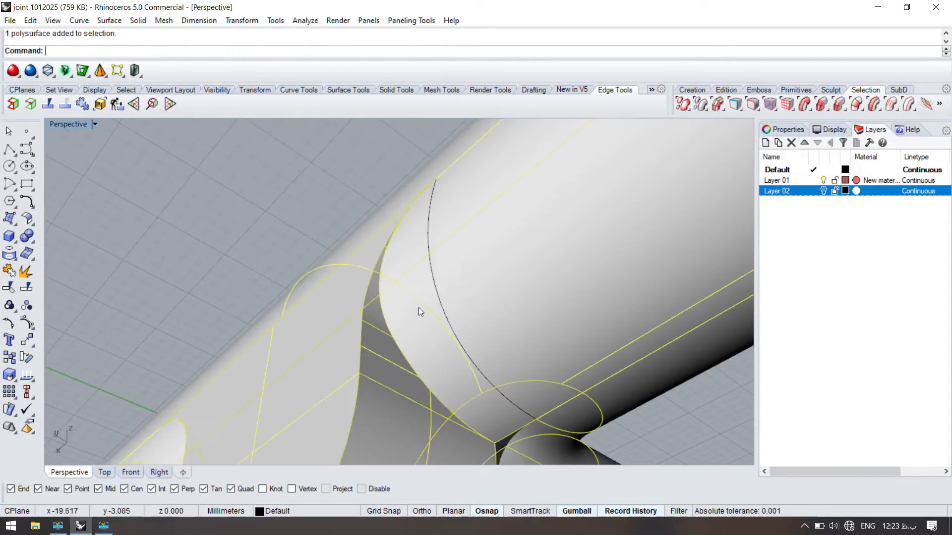
{"action": "left_click", "coordinate": [437, 289]}
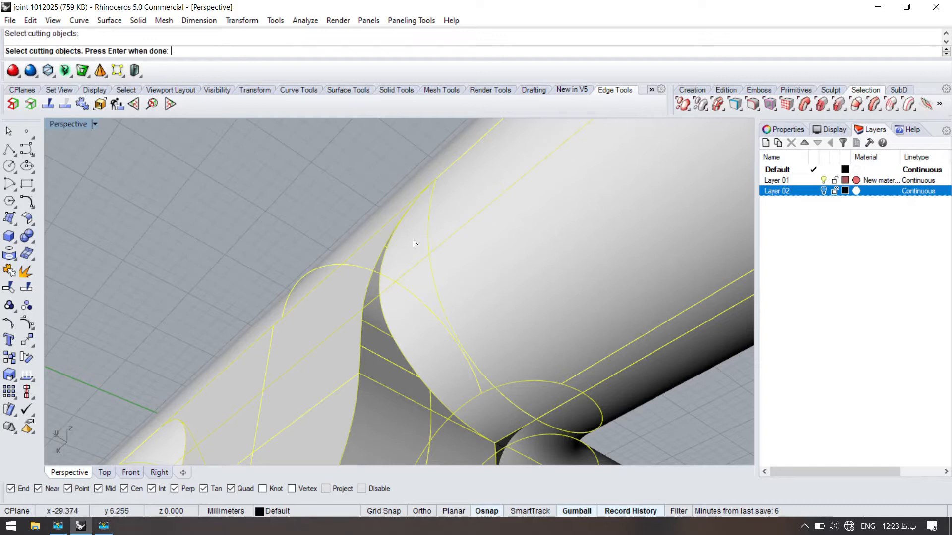
{"action": "right_click", "coordinate": [415, 263]}
{"action": "key", "text": "Escape"}
- Extract the crosswise cylinder's surface from the united body
{"action": "type", "text": "Ex"}
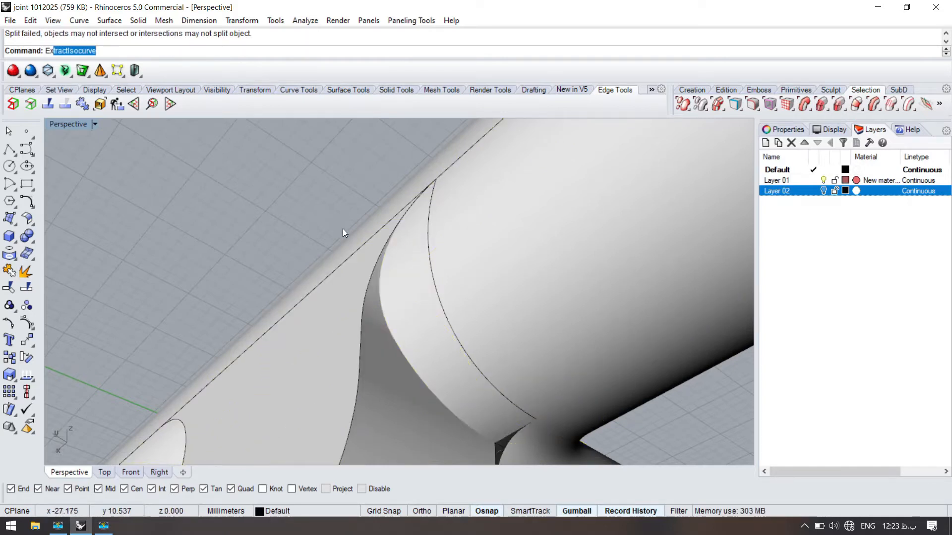
{"action": "type", "text": "tr"}
{"action": "left_click", "coordinate": [79, 208]}
{"action": "left_click", "coordinate": [433, 291]}
{"action": "right_click", "coordinate": [434, 278]}
{"action": "right_click", "coordinate": [421, 320]}
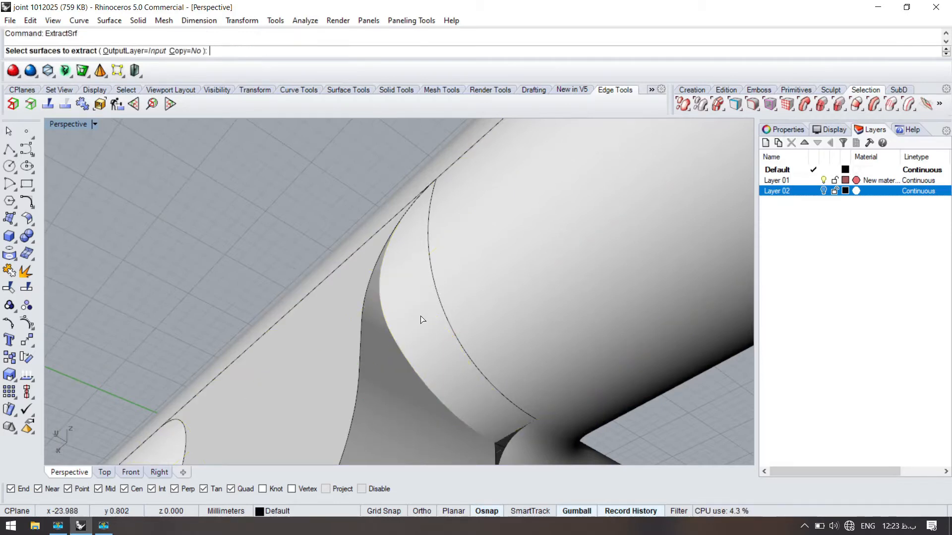
{"action": "key", "text": "Escape"}
- Split the extracted cylinder surface with the pulled curve and delete the narrow strip beside the joint
{"action": "left_click", "coordinate": [423, 312]}
{"action": "key", "text": "ctrl+shift+s"}
{"action": "left_click", "coordinate": [445, 300]}
{"action": "right_click", "coordinate": [425, 280]}
{"action": "left_click", "coordinate": [382, 239]}
{"action": "key", "text": "Delete"}
- Extract a V-direction isocurve across the transition end piece's side surface at the intersection below the blend
{"action": "right_click_drag", "start_coordinate": [383, 239], "coordinate": [325, 302]}
{"action": "left_click", "coordinate": [373, 353]}
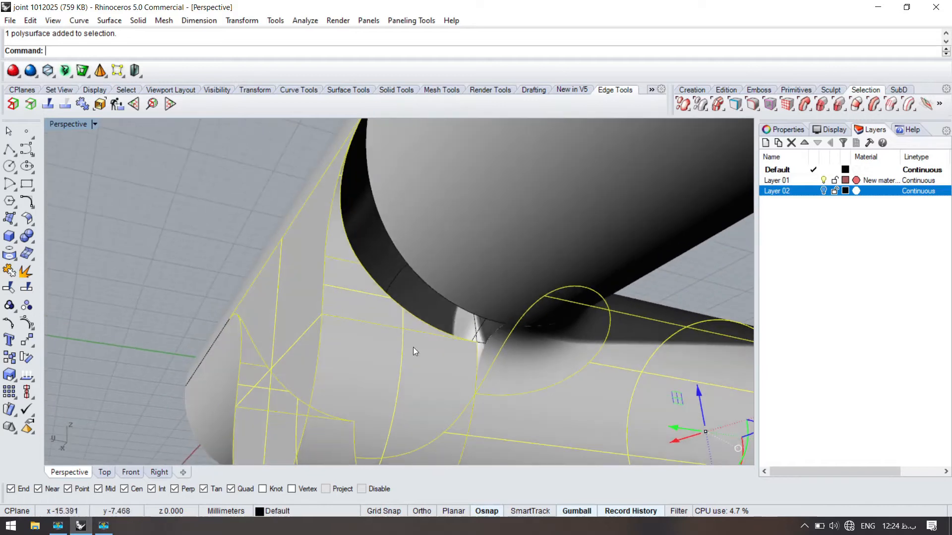
{"action": "left_click", "coordinate": [189, 196]}
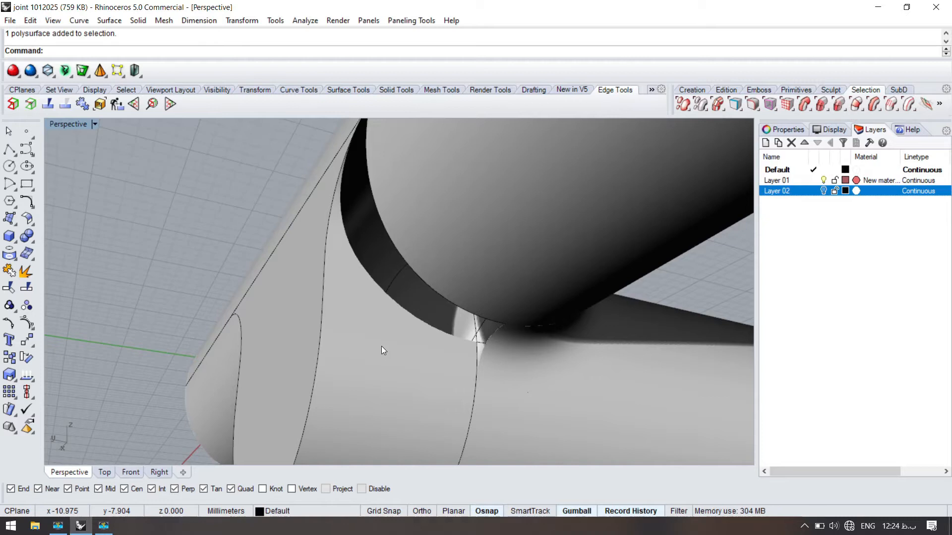
{"action": "key", "text": "Return"}
{"action": "left_click", "coordinate": [385, 367]}
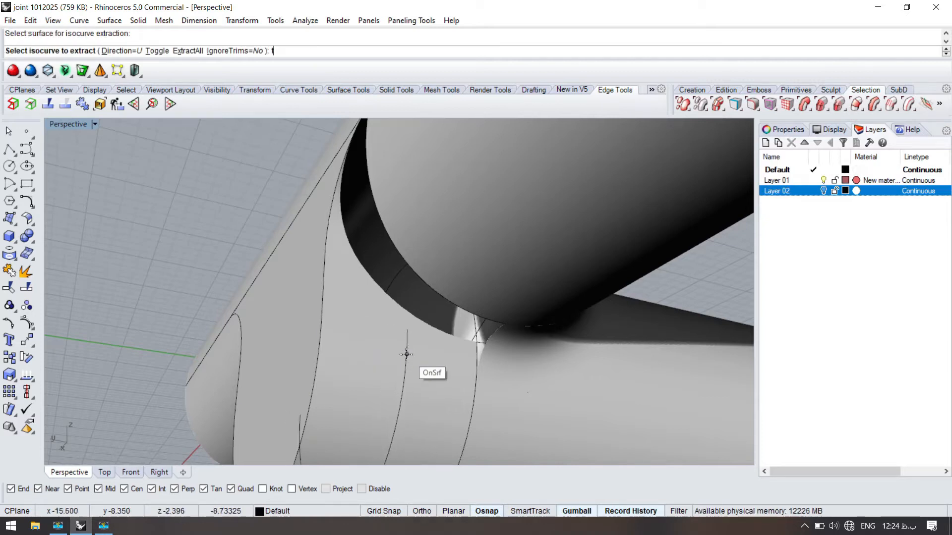
{"action": "type", "text": "t"}
{"action": "key", "text": "Return"}
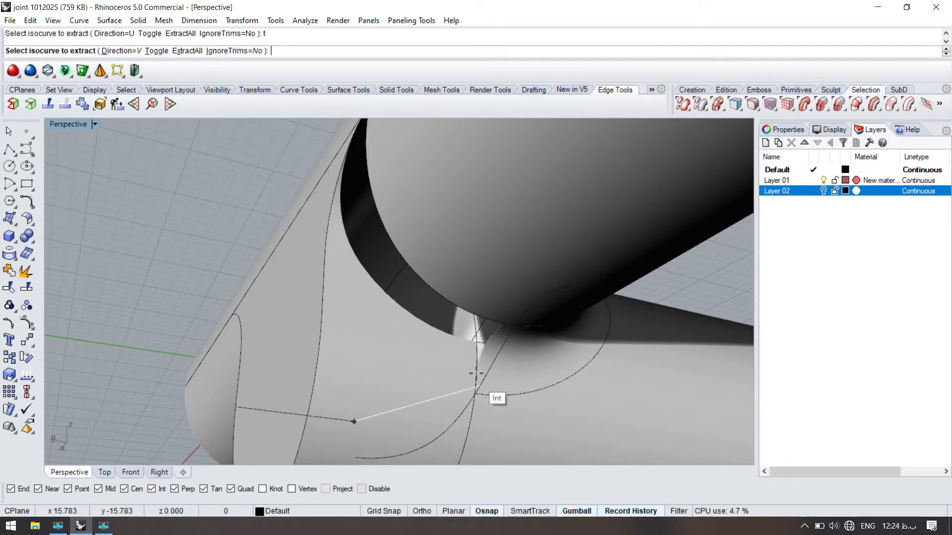
{"action": "scroll", "coordinate": [479, 381], "scroll_direction": "up", "scroll_amount": 3}
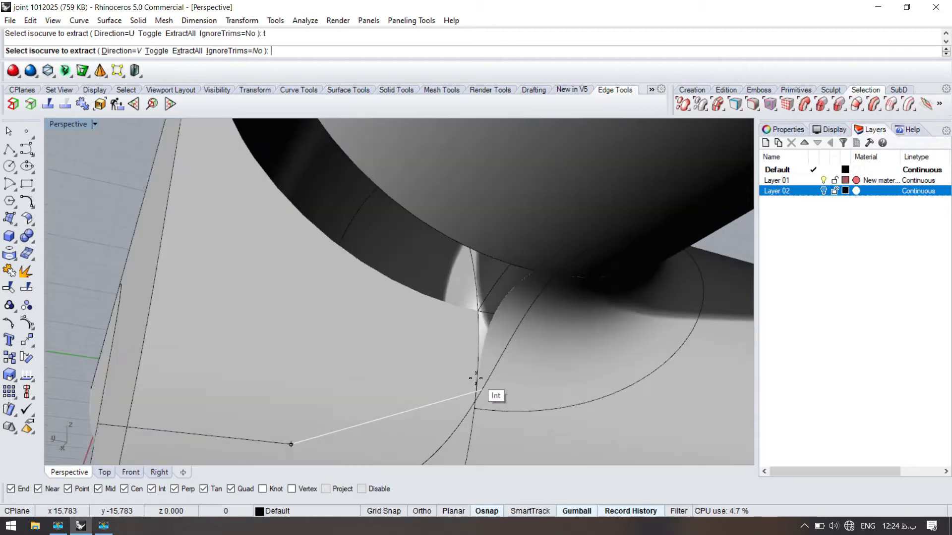
{"action": "left_click", "coordinate": [474, 421]}
{"action": "scroll", "coordinate": [412, 308], "scroll_direction": "down", "scroll_amount": 3}
{"action": "key", "text": "Return"}
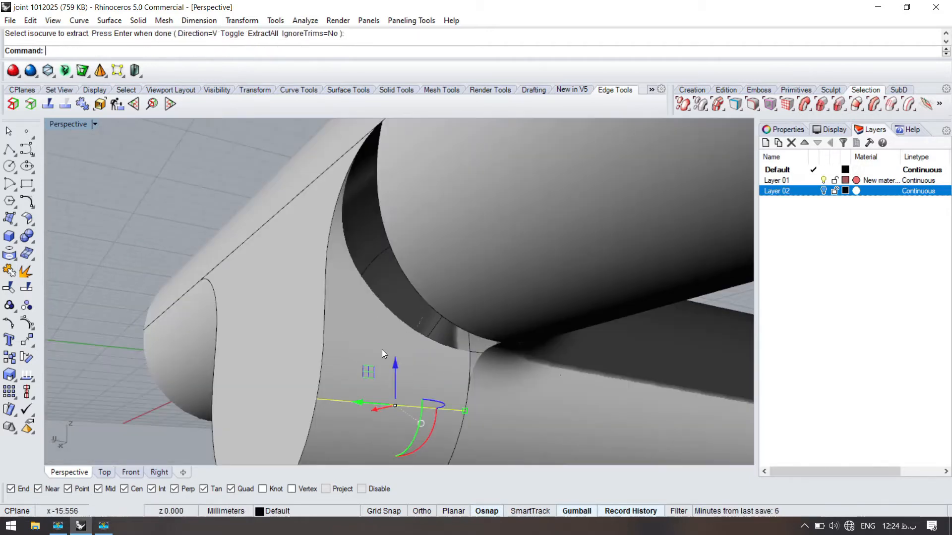
- Extract the transition end piece's side surfaces from the body and join them
{"action": "left_click", "coordinate": [367, 317]}
{"action": "scroll", "coordinate": [349, 318], "scroll_direction": "down", "scroll_amount": 1}
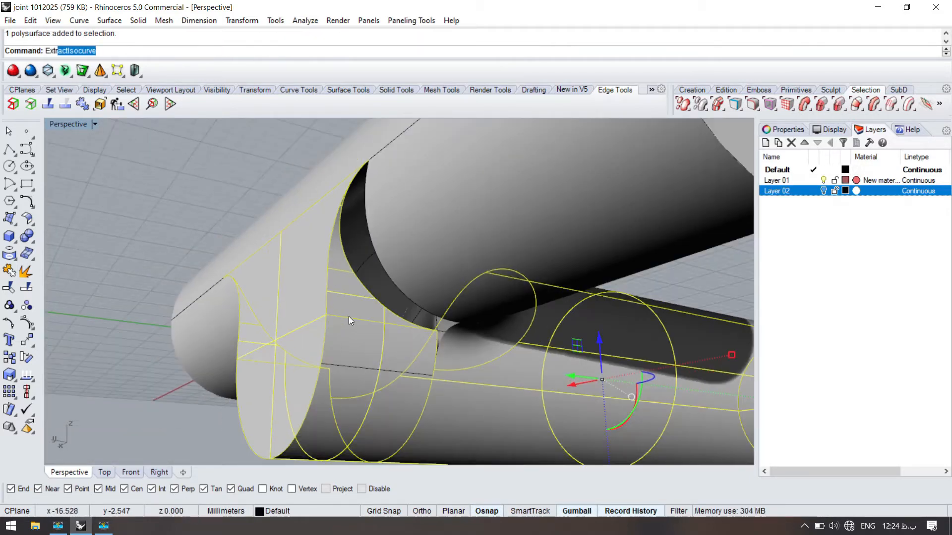
{"action": "left_click", "coordinate": [120, 209]}
{"action": "left_click", "coordinate": [369, 313]}
{"action": "left_click", "coordinate": [365, 335]}
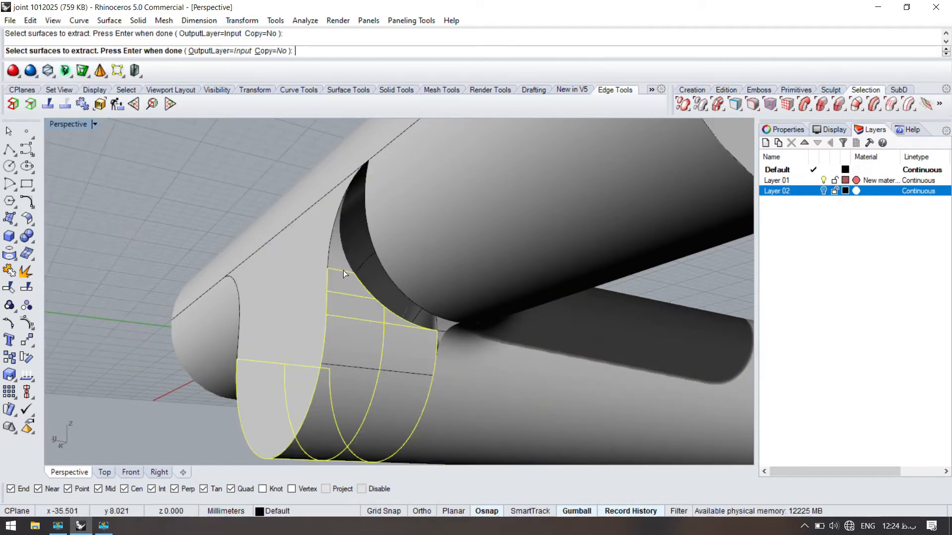
{"action": "right_click_drag", "start_coordinate": [316, 320], "coordinate": [407, 290]}
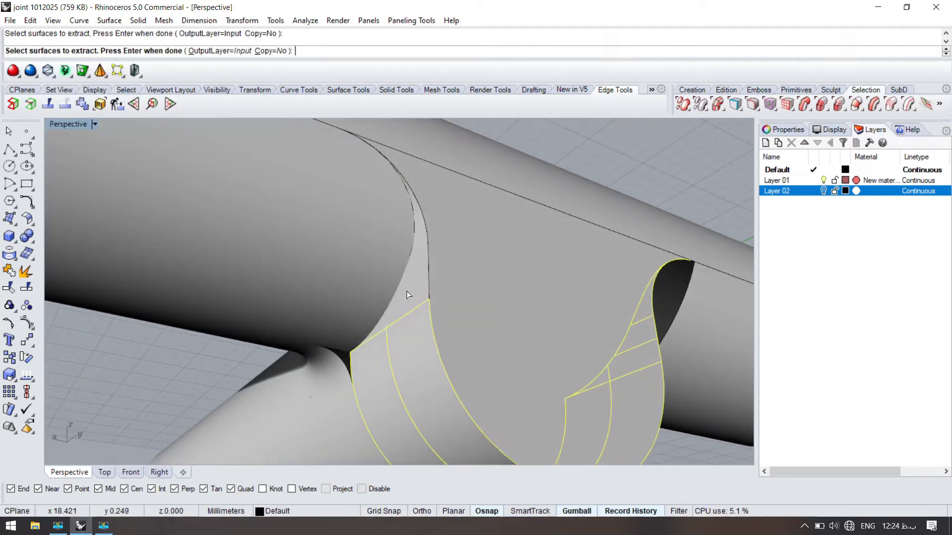
{"action": "right_click_drag", "start_coordinate": [399, 226], "coordinate": [362, 255]}
{"action": "right_click", "coordinate": [362, 239]}
{"action": "scroll", "coordinate": [396, 298], "scroll_direction": "up", "scroll_amount": 2}
{"action": "type", "text": "J"}
{"action": "key", "text": "Return"}
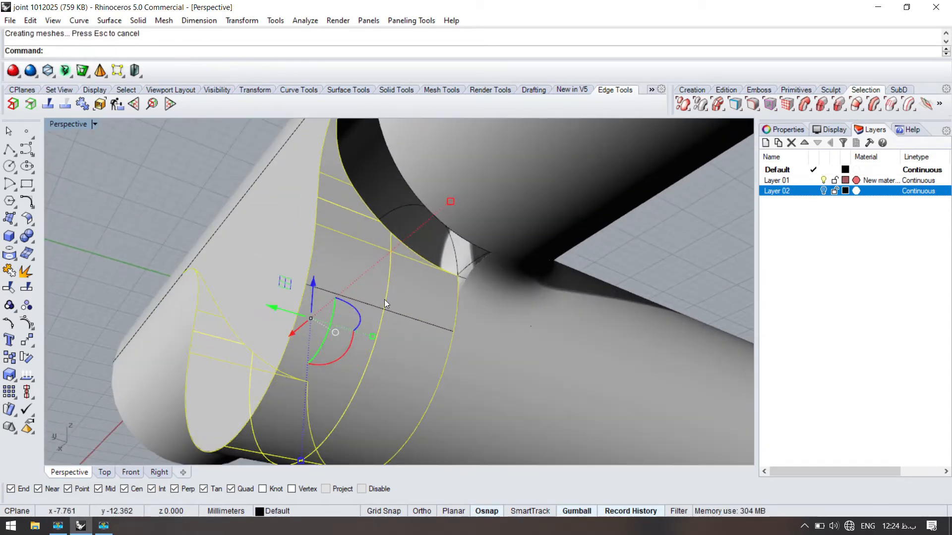
- Split the joined side surface with the isocurve and delete the portion above it
{"action": "key", "text": "ctrl+shift+s"}
{"action": "left_click", "coordinate": [370, 304]}
{"action": "right_click", "coordinate": [361, 284]}
{"action": "left_click", "coordinate": [355, 261]}
{"action": "scroll", "coordinate": [356, 265], "scroll_direction": "down", "scroll_amount": 2}
{"action": "right_click_drag", "start_coordinate": [352, 283], "coordinate": [363, 227]}
{"action": "key", "text": "Delete"}
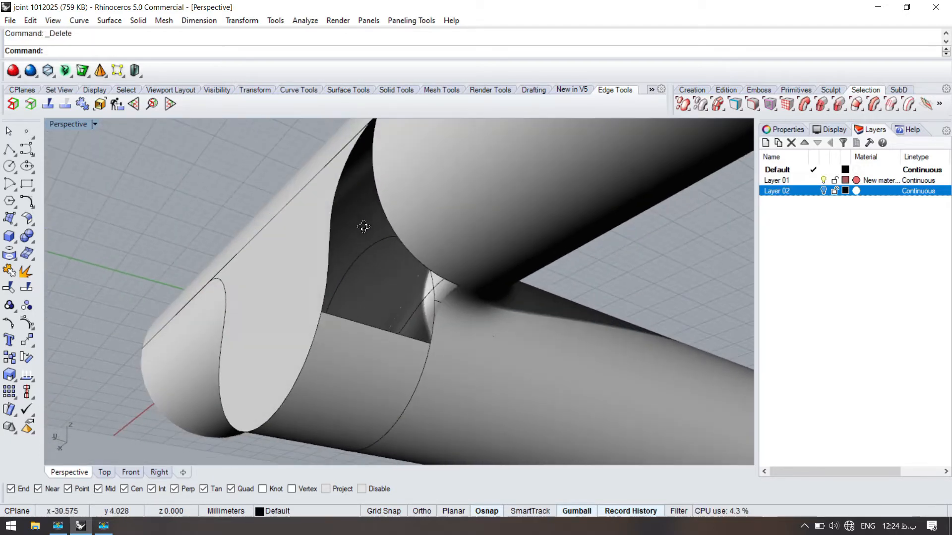
- Split the end piece's outline curve at the opening's corner points and select the segment bordering the opening
{"action": "scroll", "coordinate": [341, 238], "scroll_direction": "up", "scroll_amount": 2}
{"action": "scroll", "coordinate": [320, 318], "scroll_direction": "up", "scroll_amount": 3}
{"action": "left_click", "coordinate": [319, 307]}
{"action": "scroll", "coordinate": [319, 304], "scroll_direction": "down", "scroll_amount": 6}
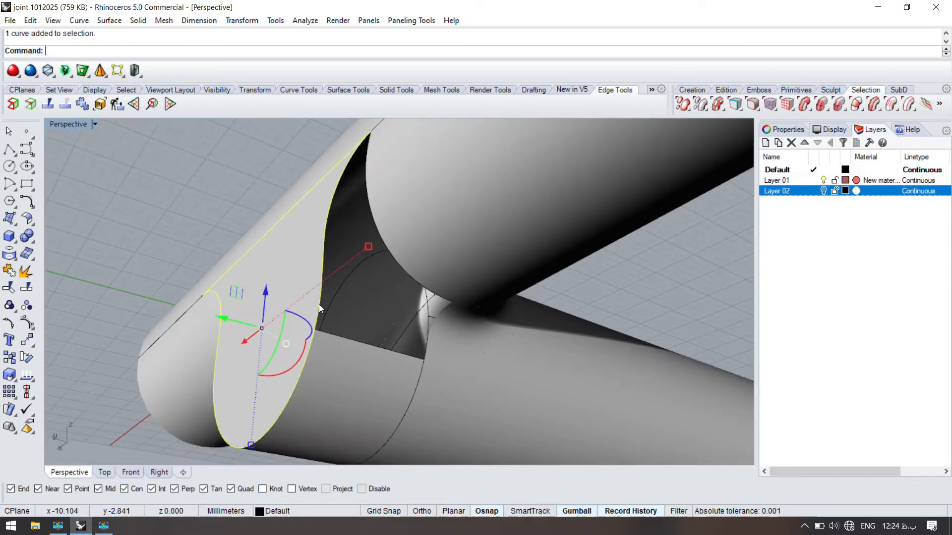
{"action": "scroll", "coordinate": [320, 304], "scroll_direction": "up", "scroll_amount": 3}
{"action": "left_click", "coordinate": [307, 238]}
{"action": "left_click", "coordinate": [325, 261]}
{"action": "left_click", "coordinate": [357, 291]}
{"action": "type", "text": "p"}
{"action": "key", "text": "Return"}
{"action": "left_click", "coordinate": [314, 338]}
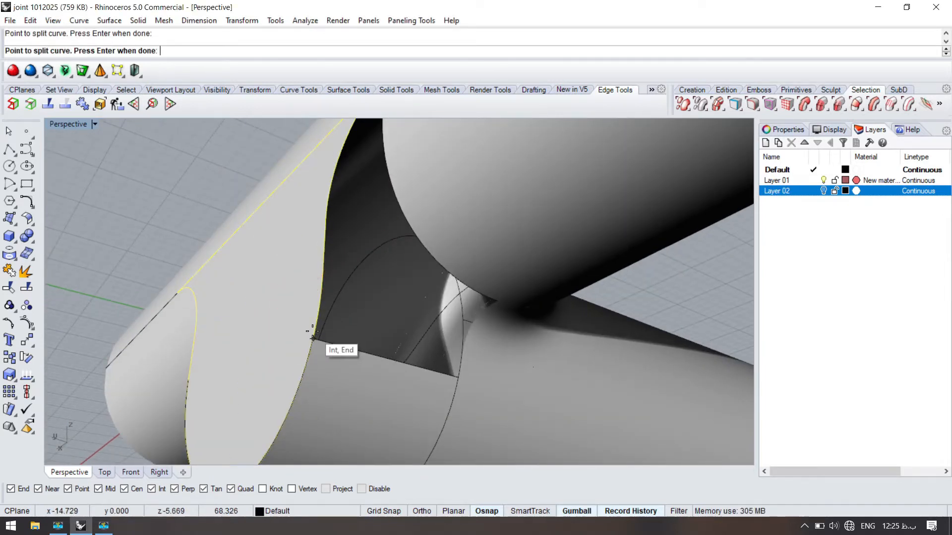
{"action": "scroll", "coordinate": [315, 335], "scroll_direction": "down", "scroll_amount": 2}
{"action": "right_click", "coordinate": [334, 190]}
{"action": "left_click", "coordinate": [325, 266]}
{"action": "left_click", "coordinate": [323, 262]}
{"action": "right_click", "coordinate": [322, 261]}
{"action": "scroll", "coordinate": [358, 347], "scroll_direction": "up", "scroll_amount": 2}
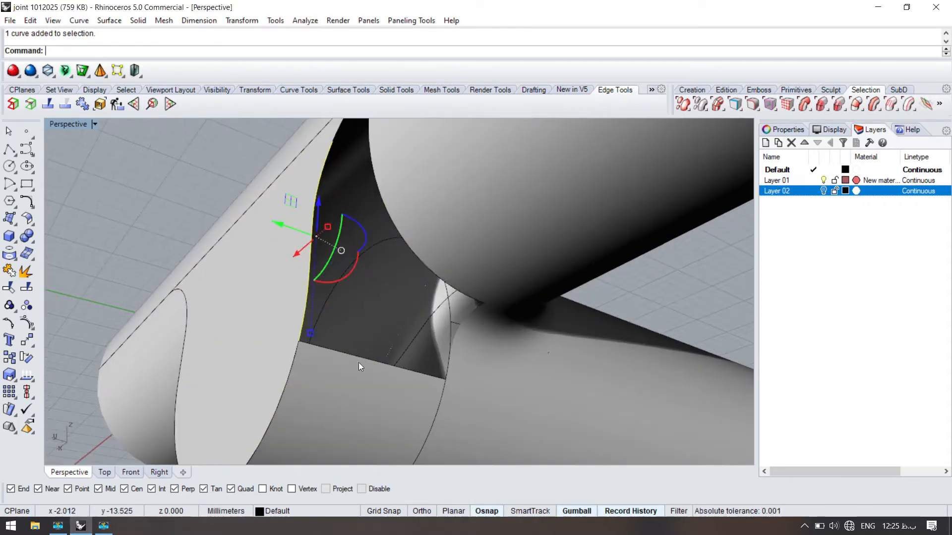
- Sweep the selected outline segment along the straight trimmed edge with a one-rail sweep to cover the lower side of the opening
{"action": "left_click", "coordinate": [352, 352]}
{"action": "right_click", "coordinate": [352, 352]}
{"action": "key", "text": "Delete"}
{"action": "right_click", "coordinate": [348, 346]}
{"action": "left_click", "coordinate": [352, 354]}
{"action": "left_click", "coordinate": [317, 299]}
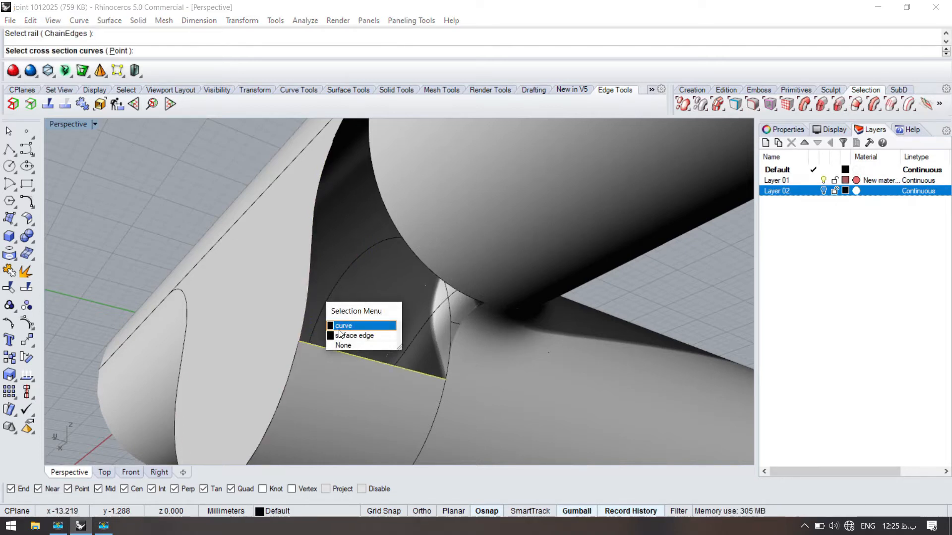
{"action": "left_click", "coordinate": [341, 327]}
{"action": "right_click", "coordinate": [344, 324]}
{"action": "right_click_drag", "start_coordinate": [344, 324], "coordinate": [297, 245]}
{"action": "left_click", "coordinate": [600, 359]}
{"action": "left_click", "coordinate": [528, 359]}
{"action": "left_click", "coordinate": [333, 281]}
{"action": "key", "text": "Escape"}
- Draw a point-based blend curve across the swept patch, from the lower side edge up to the end piece's outline
{"action": "right_click_drag", "start_coordinate": [364, 276], "coordinate": [344, 266]}
{"action": "key", "text": "Return"}
{"action": "left_click", "coordinate": [404, 328]}
{"action": "type", "text": "p"}
{"action": "key", "text": "Return"}
{"action": "key", "text": "Return"}
{"action": "left_click", "coordinate": [298, 189]}
{"action": "right_click_drag", "start_coordinate": [302, 255], "coordinate": [305, 290]}
{"action": "key", "text": "Return"}
- Pull the blend curve onto the swept patch
{"action": "left_click", "coordinate": [294, 292]}
{"action": "right_click", "coordinate": [302, 267]}
{"action": "type", "text": "ll"}
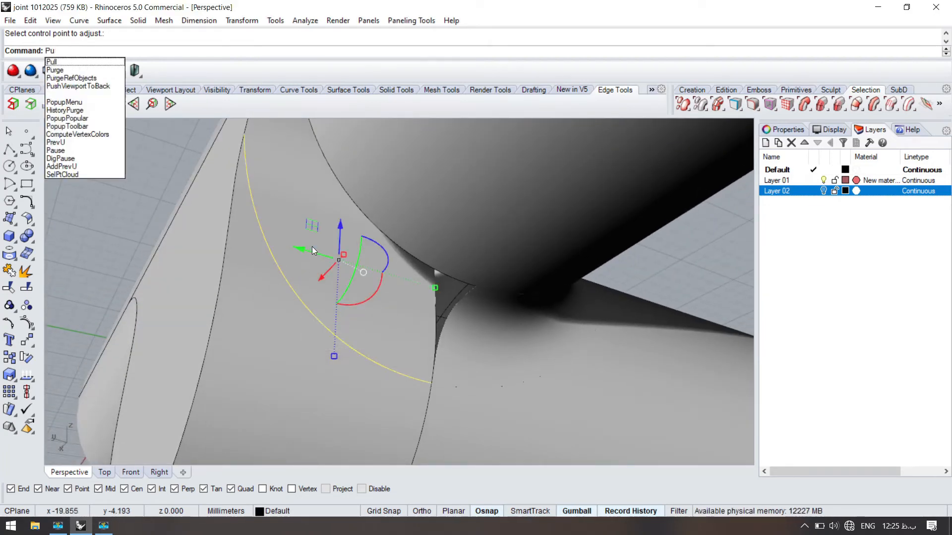
{"action": "key", "text": "Return"}
{"action": "left_click", "coordinate": [296, 249]}
{"action": "right_click", "coordinate": [281, 228]}
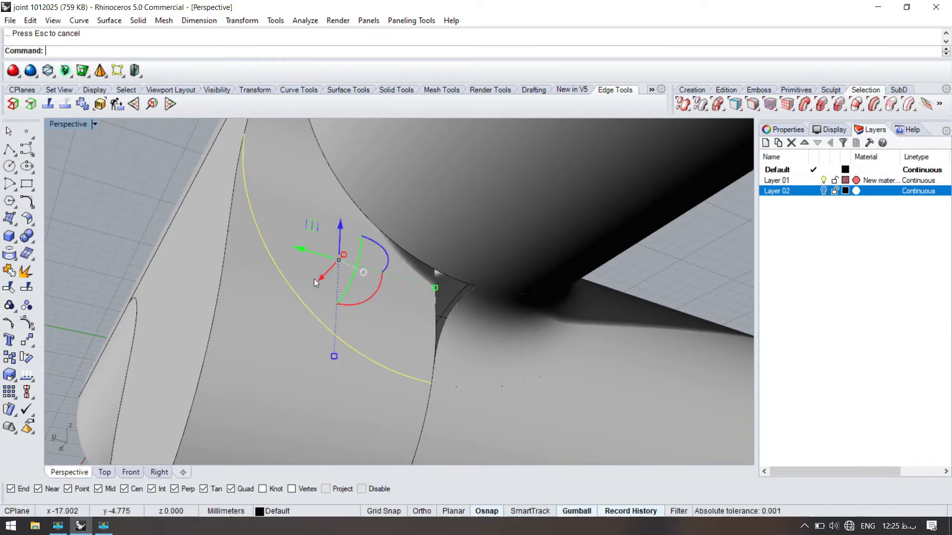
- Split the swept patch with the pulled curve and delete the portion above it
{"action": "left_click", "coordinate": [294, 190]}
{"action": "key", "text": "ctrl+shift+s"}
{"action": "left_click", "coordinate": [275, 259]}
{"action": "right_click", "coordinate": [268, 227]}
{"action": "left_click", "coordinate": [288, 236]}
{"action": "key", "text": "Delete"}
- Delete the leftover construction curves bordering the curved opening
{"action": "right_click_drag", "start_coordinate": [288, 236], "coordinate": [309, 235]}
{"action": "left_click", "coordinate": [364, 247]}
{"action": "right_click", "coordinate": [352, 236]}
{"action": "key", "text": "Delete"}
{"action": "left_click", "coordinate": [338, 222]}
{"action": "right_click", "coordinate": [350, 200]}
{"action": "key", "text": "Delete"}
{"action": "left_click", "coordinate": [350, 200]}
{"action": "key", "text": "Delete"}
{"action": "left_click", "coordinate": [312, 302]}
{"action": "key", "text": "Delete"}
- Set up a network surface from the opening's four boundary edges and turn on its preview
{"action": "right_click", "coordinate": [313, 302]}
{"action": "left_click", "coordinate": [430, 385]}
{"action": "left_click", "coordinate": [322, 205]}
{"action": "right_click", "coordinate": [322, 206]}
{"action": "left_click", "coordinate": [694, 303]}
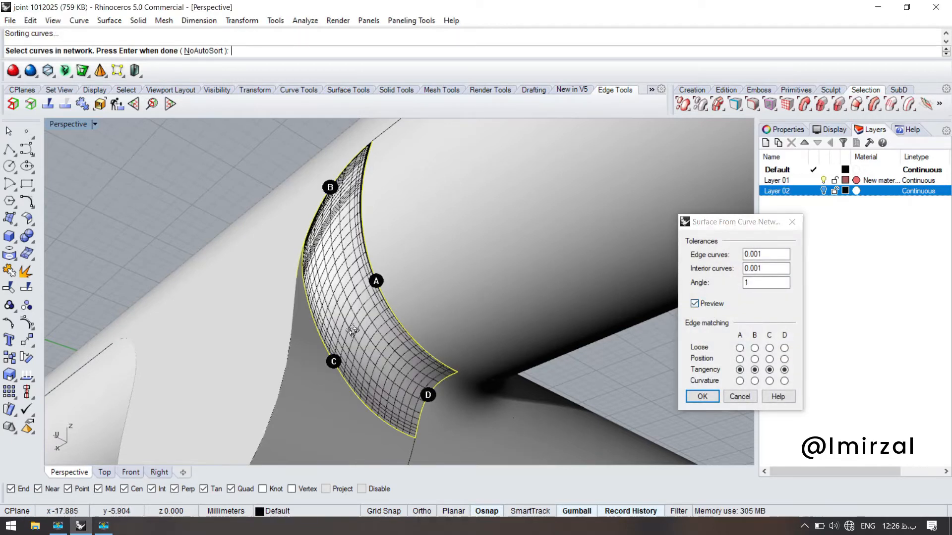
{"action": "scroll", "coordinate": [379, 282], "scroll_direction": "up", "scroll_amount": 3}
{"action": "scroll", "coordinate": [382, 271], "scroll_direction": "down", "scroll_amount": 3}
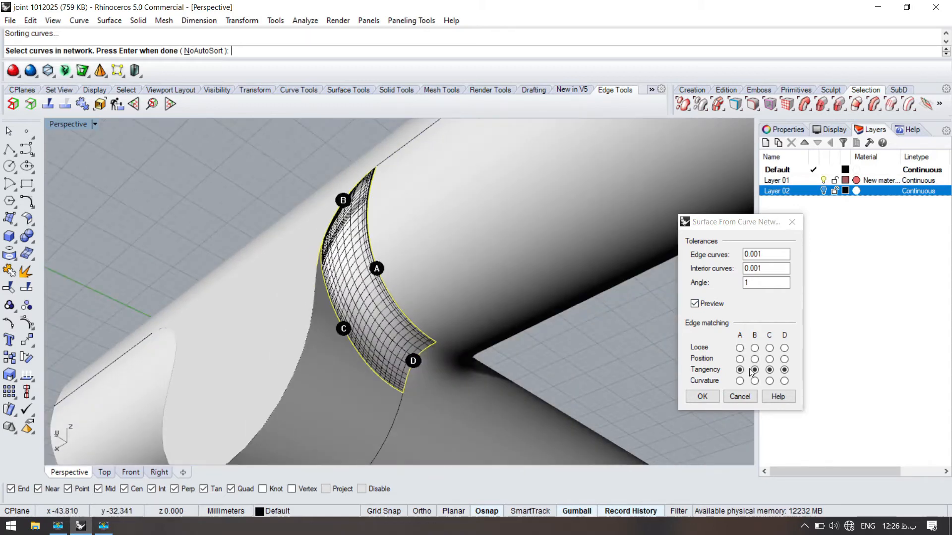
- Create the network surface with curvature matching on edges A, C and D and position matching on edge B
{"action": "left_click", "coordinate": [784, 381]}
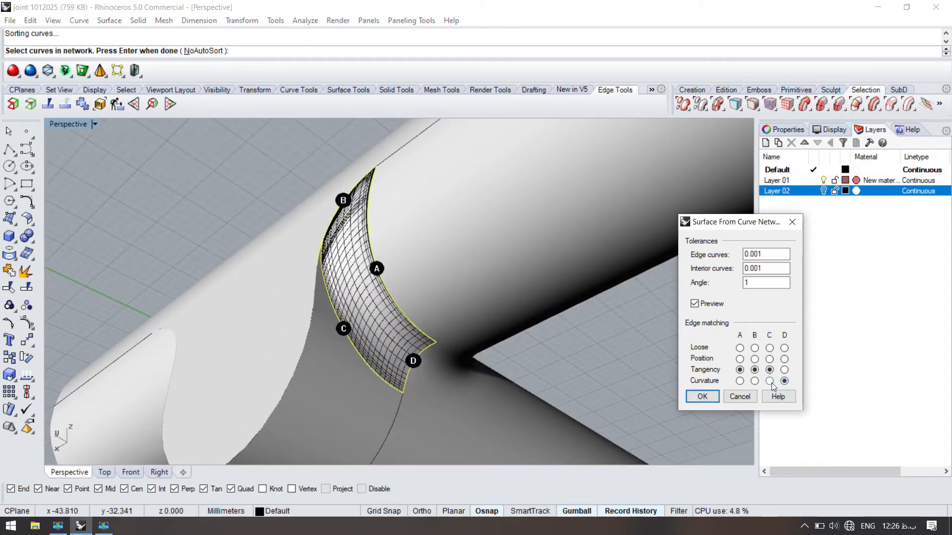
{"action": "left_click", "coordinate": [769, 381]}
{"action": "left_click", "coordinate": [755, 360]}
{"action": "left_click", "coordinate": [740, 381]}
{"action": "scroll", "coordinate": [345, 260], "scroll_direction": "up", "scroll_amount": 5}
{"action": "right_click_drag", "start_coordinate": [345, 260], "coordinate": [277, 265]}
{"action": "scroll", "coordinate": [277, 265], "scroll_direction": "down", "scroll_amount": 4}
{"action": "left_click", "coordinate": [692, 393]}
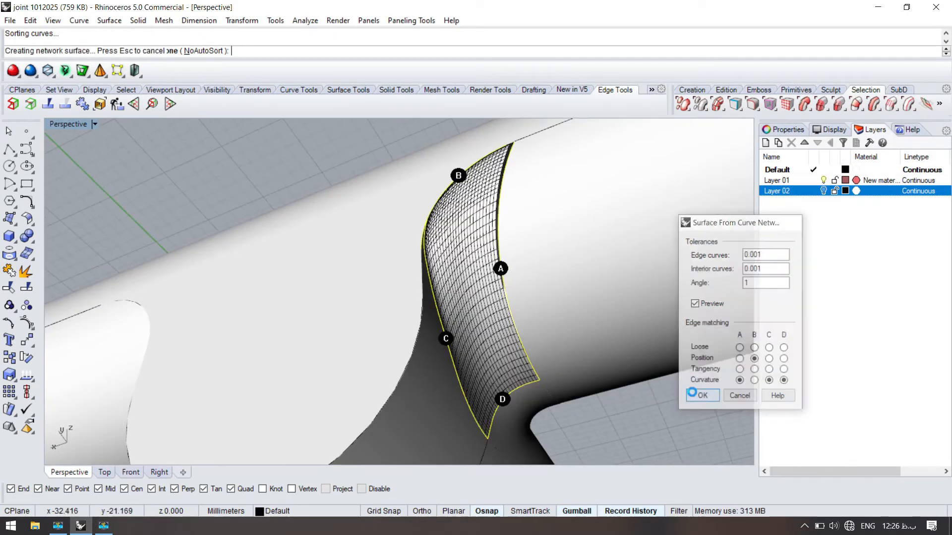
{"action": "right_click_drag", "start_coordinate": [322, 216], "coordinate": [371, 305]}
{"action": "scroll", "coordinate": [361, 285], "scroll_direction": "down", "scroll_amount": 2}
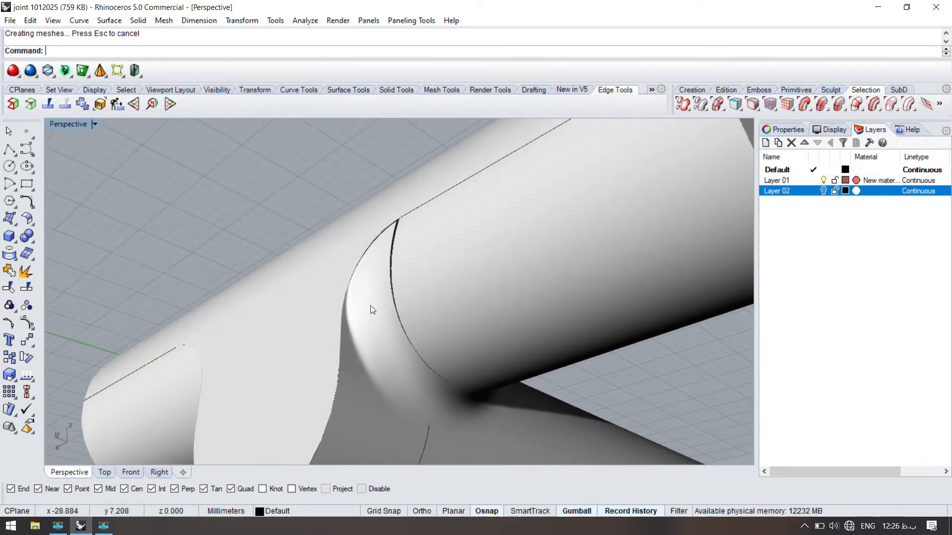
- Match the network surface's edge to the adjoining cylinder surface with curvature continuity, preserving position at the other end
{"action": "type", "text": "chSrf"}
{"action": "key", "text": "Return"}
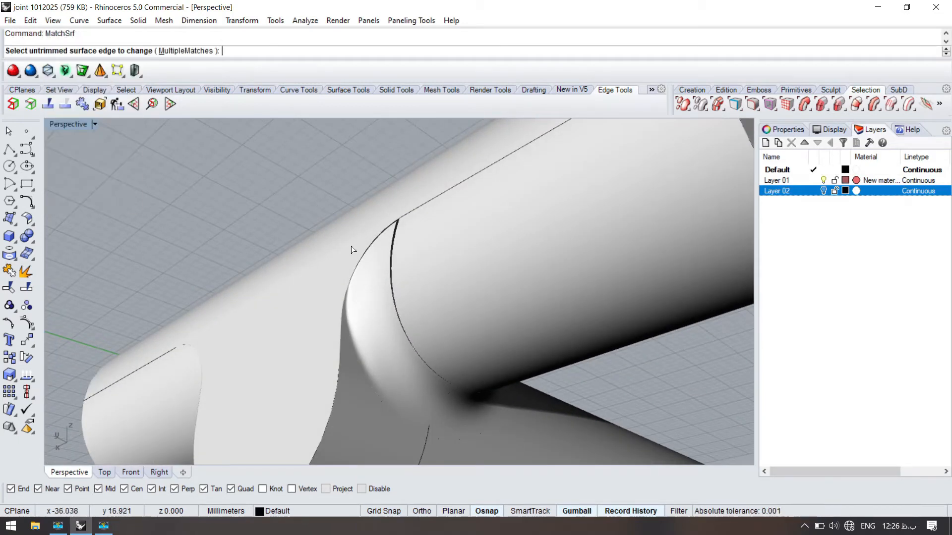
{"action": "scroll", "coordinate": [377, 253], "scroll_direction": "up", "scroll_amount": 4}
{"action": "left_click", "coordinate": [402, 259]}
{"action": "left_click", "coordinate": [404, 257]}
{"action": "key", "text": "Return"}
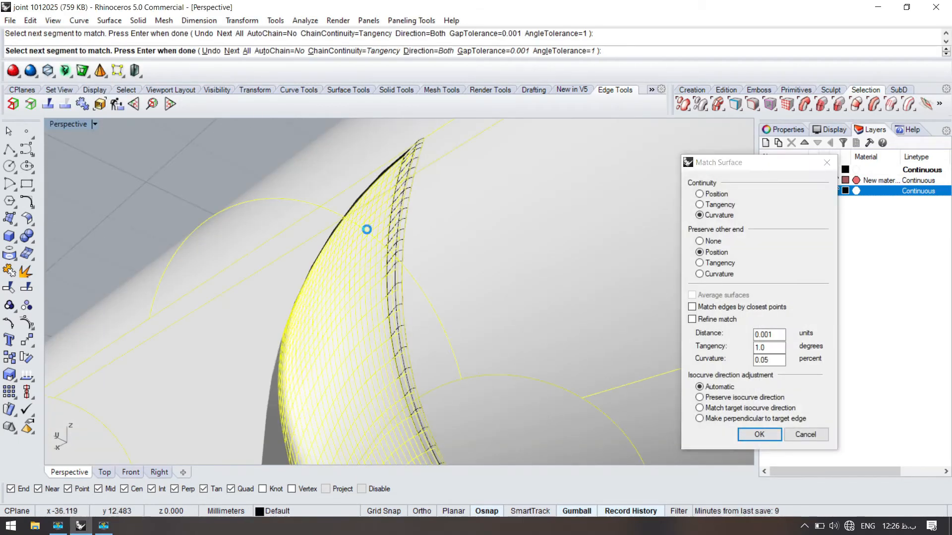
{"action": "key", "text": "Return"}
- Delete the network surface that fills the opening
{"action": "scroll", "coordinate": [410, 261], "scroll_direction": "down", "scroll_amount": 4}
{"action": "right_click_drag", "start_coordinate": [411, 261], "coordinate": [312, 270]}
{"action": "left_click", "coordinate": [312, 271]}
{"action": "key", "text": "Delete"}
{"action": "right_click_drag", "start_coordinate": [270, 246], "coordinate": [356, 261]}
{"action": "right_click", "coordinate": [355, 259]}
{"action": "left_click", "coordinate": [357, 238]}
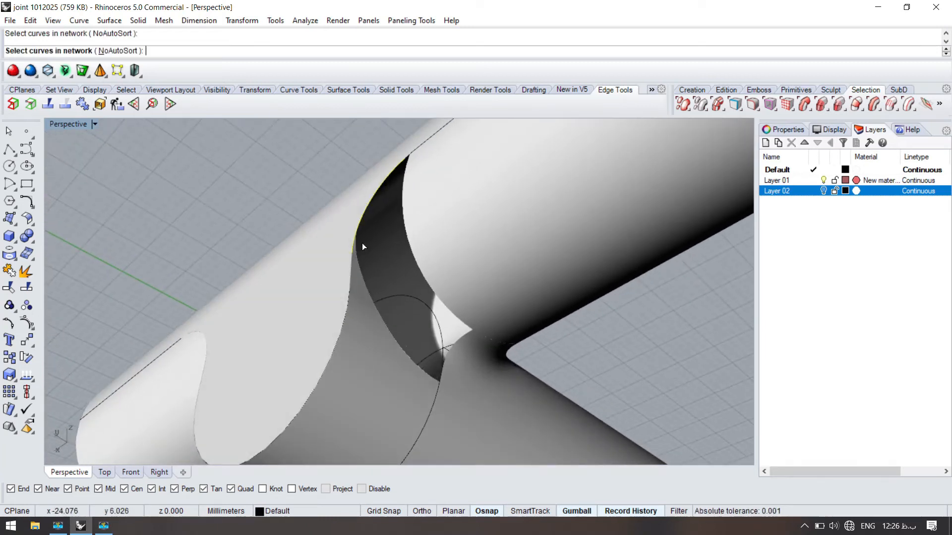
{"action": "scroll", "coordinate": [362, 241], "scroll_direction": "up", "scroll_amount": 6}
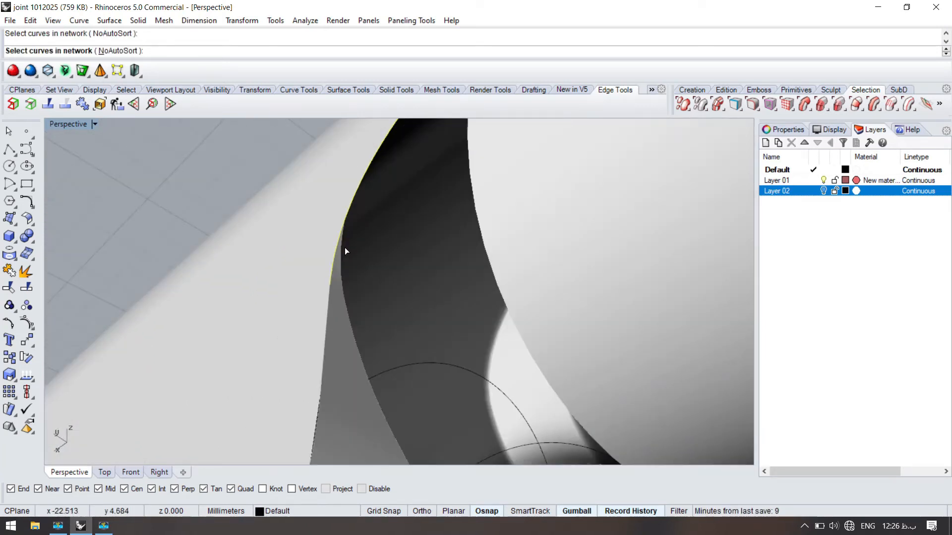
{"action": "right_click_drag", "start_coordinate": [344, 248], "coordinate": [314, 311]}
{"action": "key", "text": "Escape"}
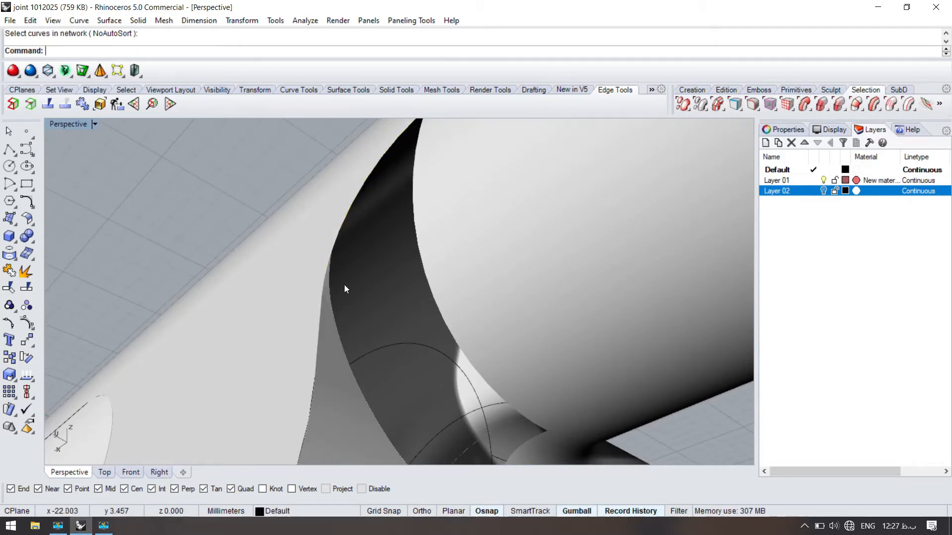
- Try deleting the trimmed swept patch below the opening, and undo the deletion
{"action": "left_click", "coordinate": [340, 333]}
{"action": "key", "text": "Delete"}
{"action": "left_click", "coordinate": [335, 254]}
{"action": "mouse_move", "coordinate": [297, 213]}
{"action": "right_mouse_down"}
{"action": "mouse_move", "coordinate": [349, 244]}
{"action": "mouse_move", "coordinate": [304, 213]}
{"action": "right_mouse_up"}
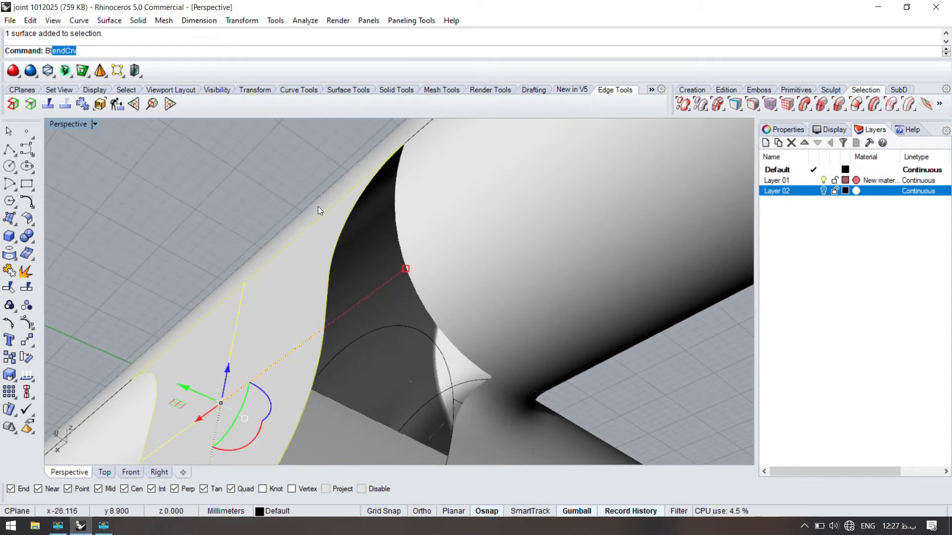
{"action": "key", "text": "ctrl+z"}
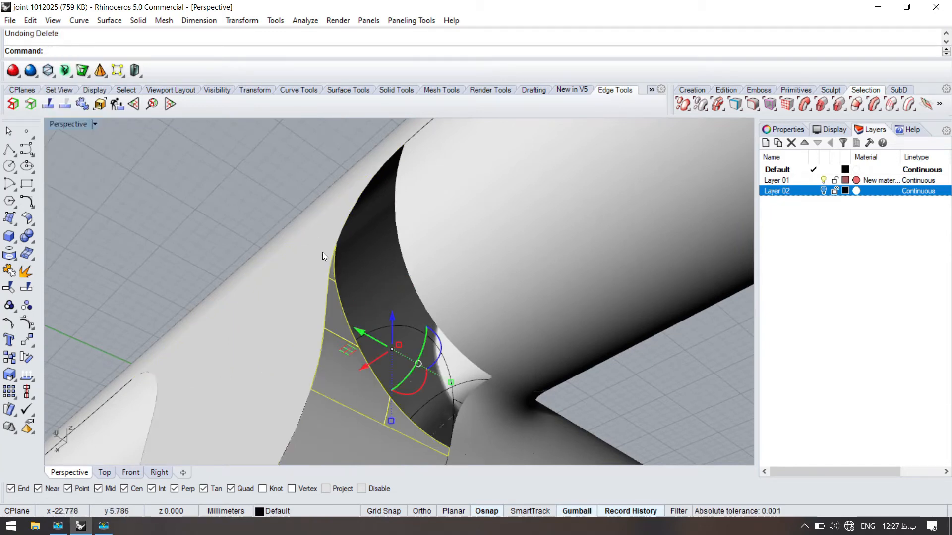
- Delete the trimmed swept patch and try a new one-rail sweep of the outline along the straight edge
{"action": "key", "text": "Delete"}
{"action": "right_click_drag", "start_coordinate": [328, 323], "coordinate": [320, 391]}
{"action": "right_click", "coordinate": [321, 386]}
{"action": "left_click", "coordinate": [341, 390]}
{"action": "left_click", "coordinate": [327, 337]}
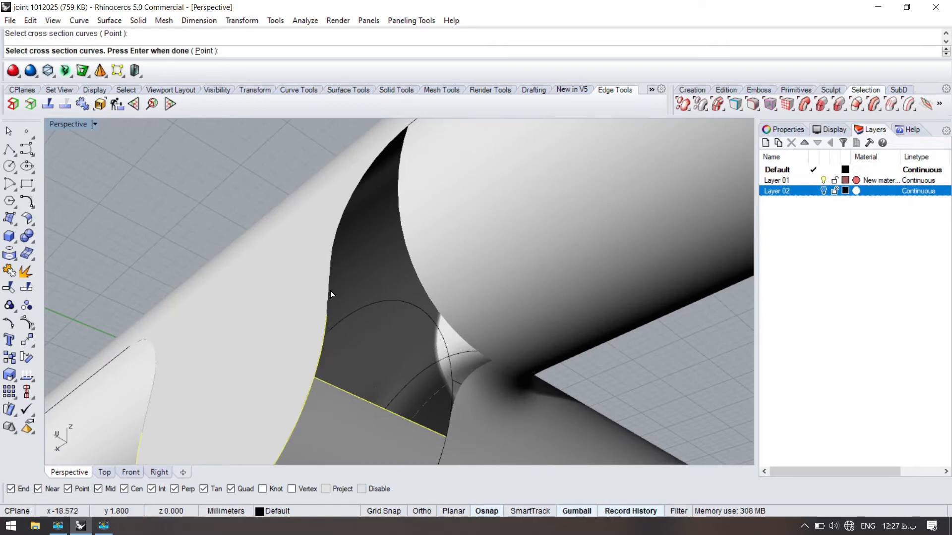
{"action": "key", "text": "Escape"}
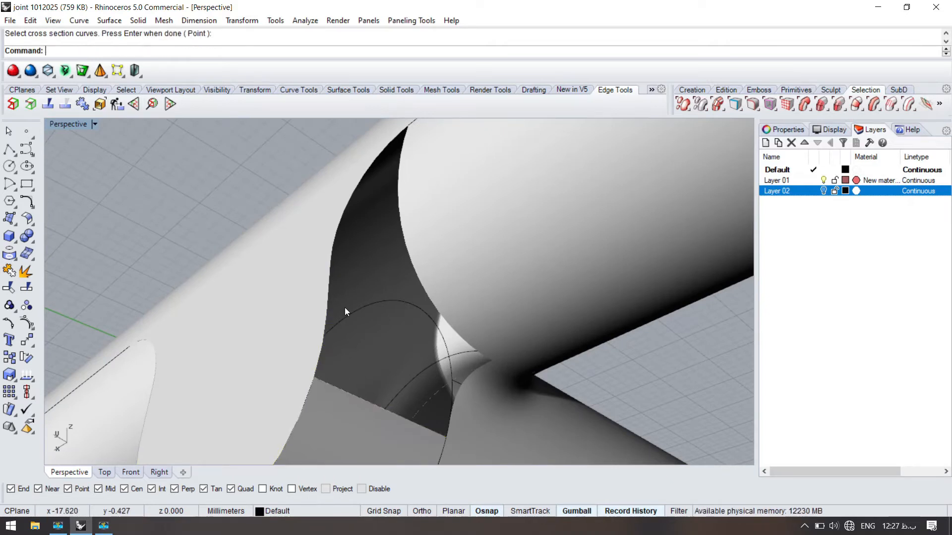
- Undo back to the untrimmed swept patch and delete the earlier curve lying across it
{"action": "type", "text": "Dup"}
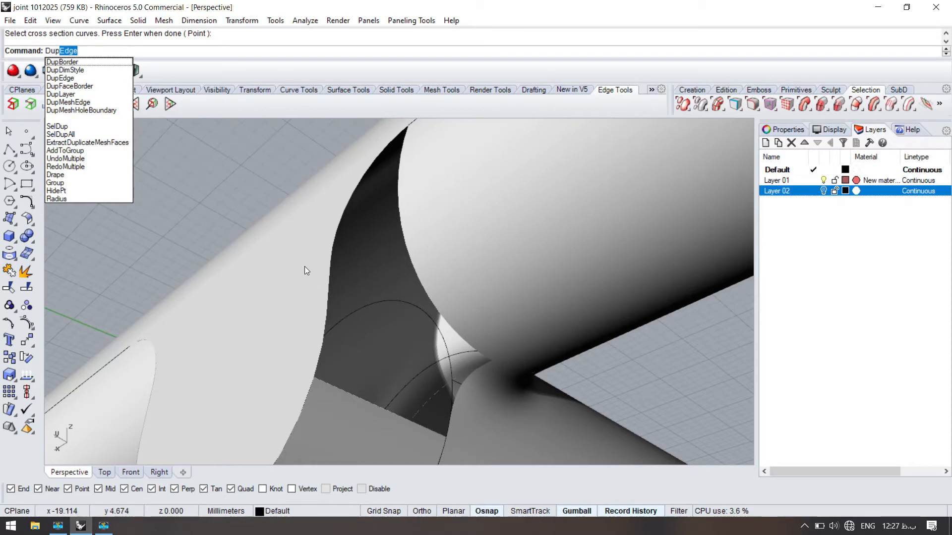
{"action": "key", "text": "Escape"}
{"action": "key", "text": "ctrl+z"}
{"action": "key", "text": "ctrl+z"}
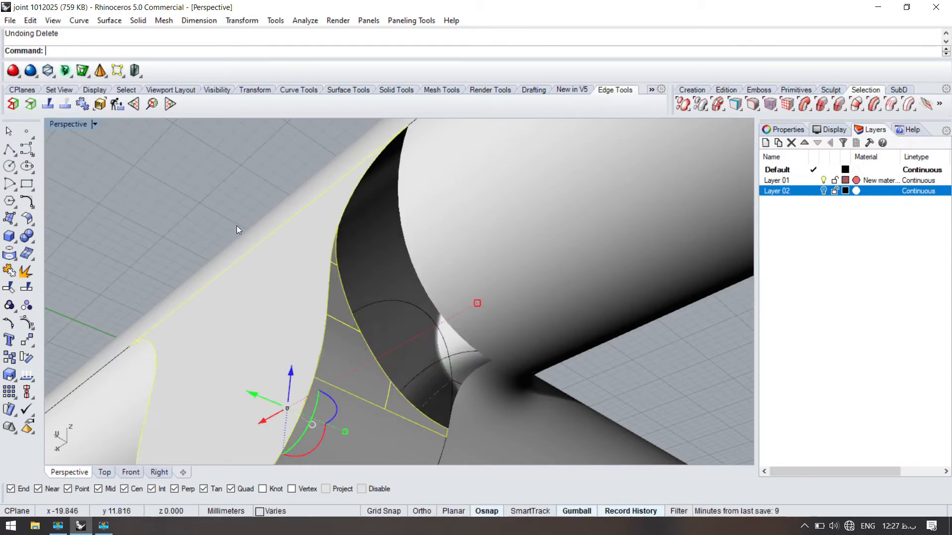
{"action": "key", "text": "ctrl+z"}
{"action": "key", "text": "ctrl+z"}
{"action": "left_click", "coordinate": [377, 354]}
{"action": "left_click", "coordinate": [411, 401]}
{"action": "key", "text": "Delete"}
{"action": "right_click_drag", "start_coordinate": [385, 397], "coordinate": [374, 383]}
- Draw a blend curve across the swept patch between a point on its lower side edge and the end piece's outline
{"action": "type", "text": "B"}
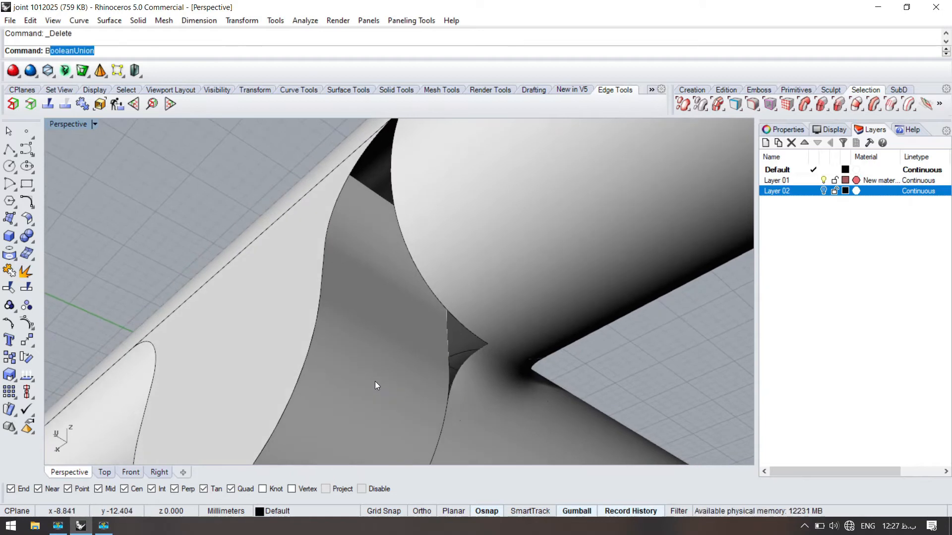
{"action": "type", "text": "l"}
{"action": "key", "text": "Return"}
{"action": "left_click", "coordinate": [458, 421]}
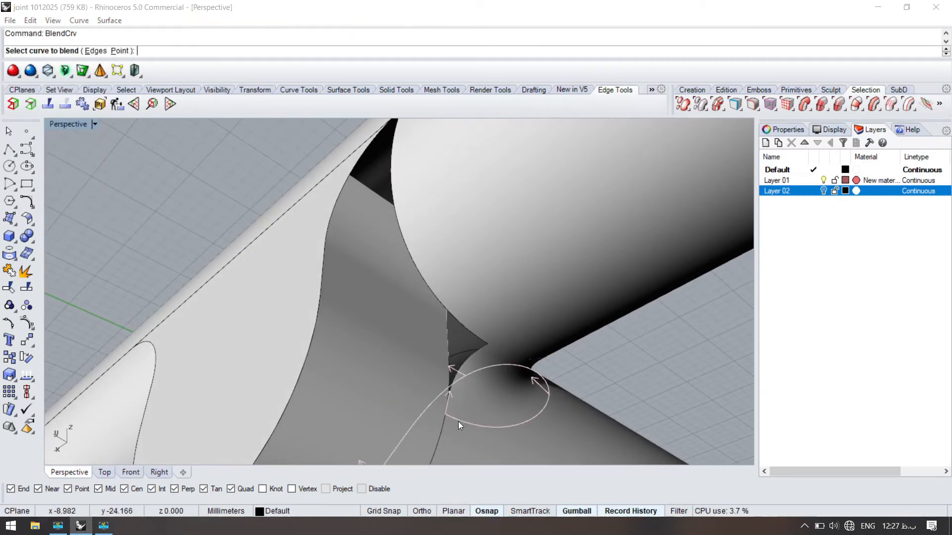
{"action": "left_click", "coordinate": [441, 401]}
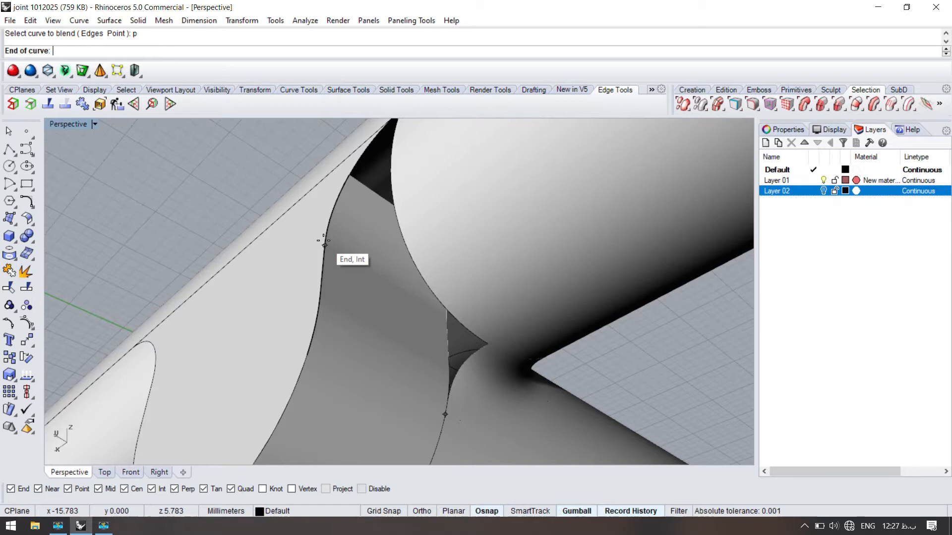
{"action": "left_click", "coordinate": [327, 248]}
{"action": "key", "text": "Return"}
- Split the swept patch with the new blend curve and delete the portion above it
{"action": "left_click", "coordinate": [364, 340]}
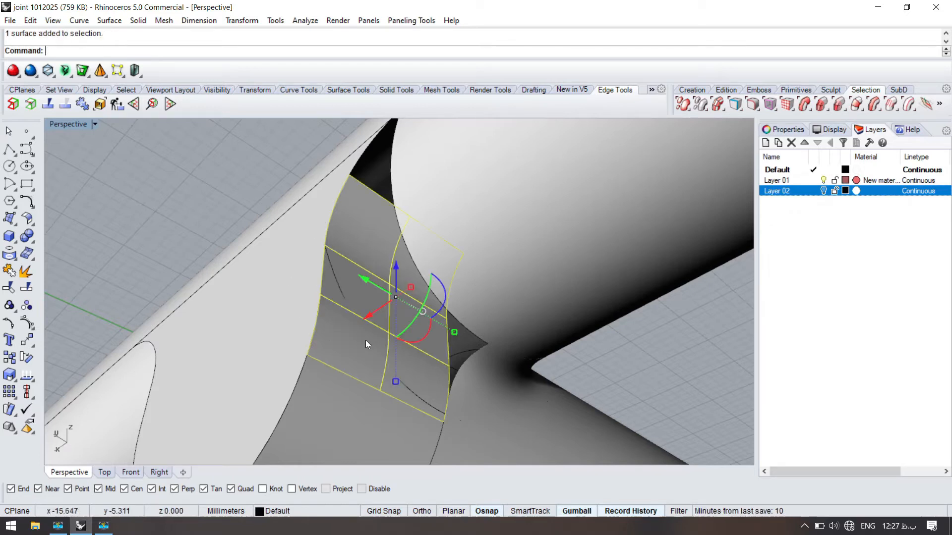
{"action": "key", "text": "Return"}
{"action": "left_click", "coordinate": [346, 358]}
{"action": "key", "text": "Return"}
{"action": "left_click", "coordinate": [347, 347]}
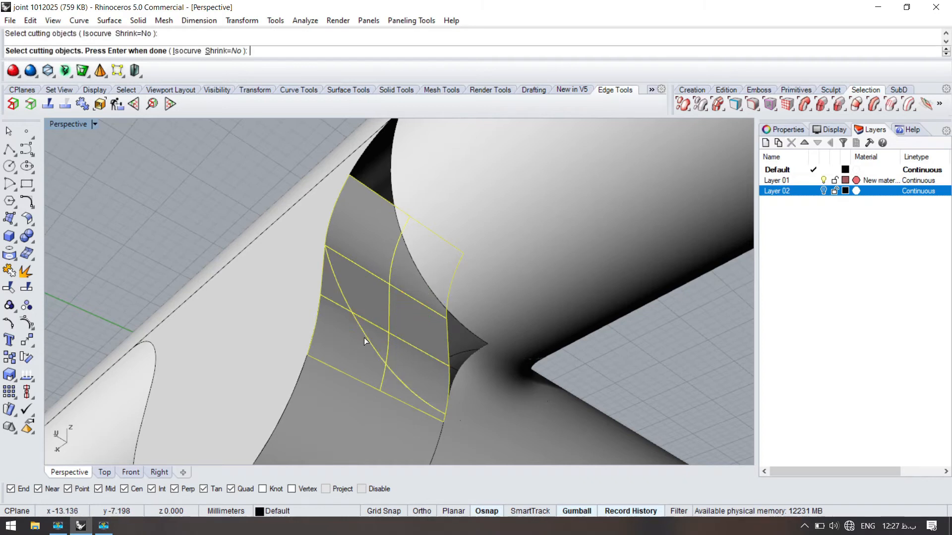
{"action": "key", "text": "Delete"}
- Delete the remaining construction curves around the trimmed opening
{"action": "left_click", "coordinate": [362, 375]}
{"action": "left_click", "coordinate": [418, 407]}
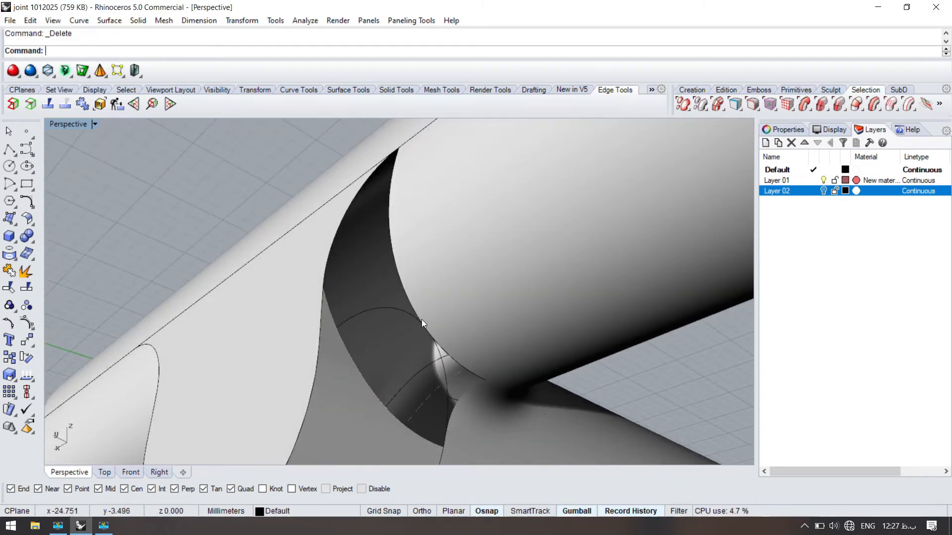
{"action": "key", "text": "Escape"}
{"action": "key", "text": "Escape"}
{"action": "left_click", "coordinate": [340, 227]}
{"action": "left_click", "coordinate": [340, 225]}
{"action": "key", "text": "Delete"}
{"action": "left_click", "coordinate": [351, 199]}
{"action": "key", "text": "Delete"}
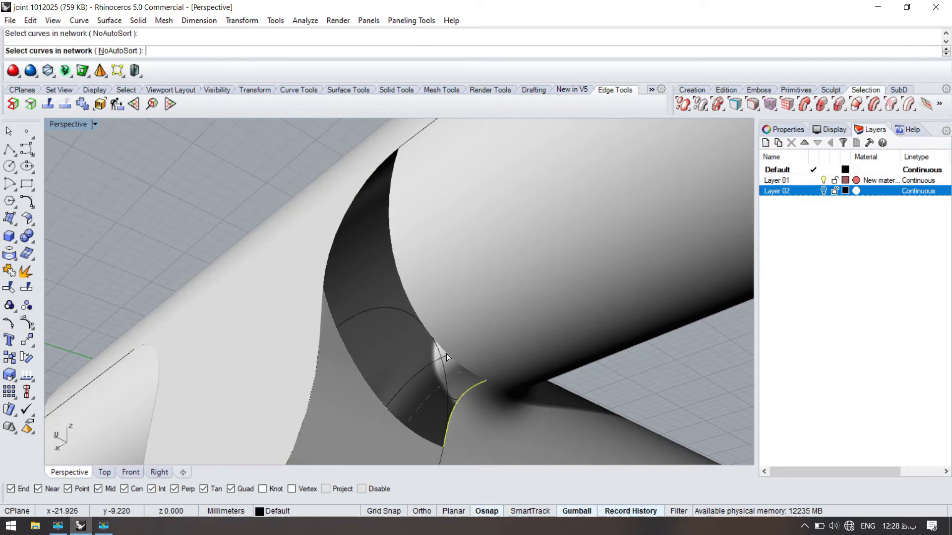
- Try a network surface across the opening's four edges with edge D set to curvature matching
{"action": "key", "text": "Return"}
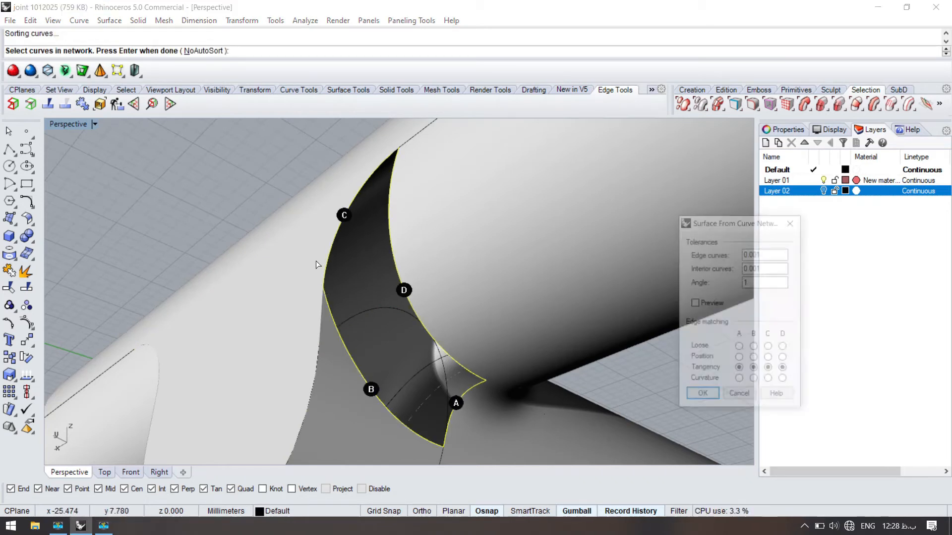
{"action": "mouse_move", "coordinate": [379, 224]}
{"action": "right_mouse_down"}
{"action": "mouse_move", "coordinate": [386, 234]}
{"action": "mouse_move", "coordinate": [392, 226]}
{"action": "right_mouse_up"}
{"action": "left_click", "coordinate": [784, 381]}
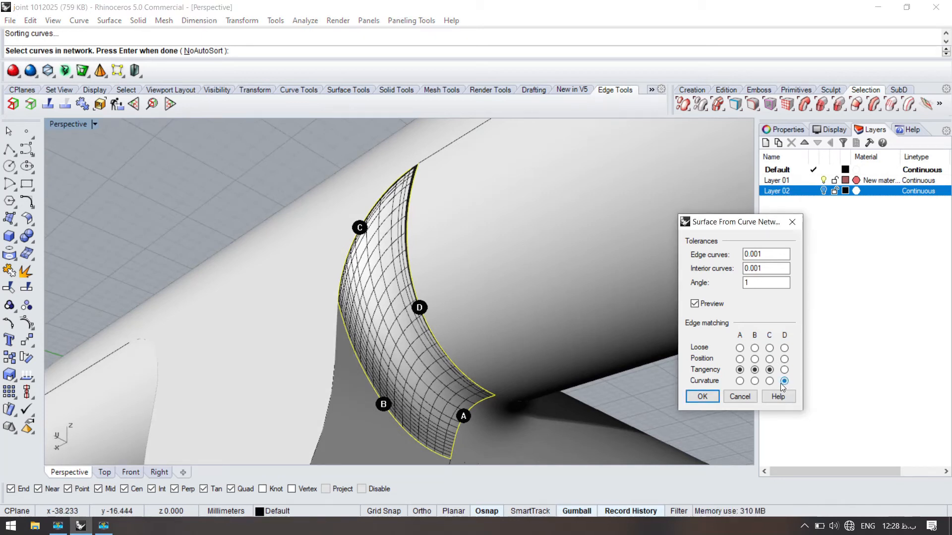
- Examine the network surface preview where edges C and D converge beside the cylinder, and leave the command
{"action": "right_click_drag", "start_coordinate": [446, 355], "coordinate": [479, 374]}
{"action": "scroll", "coordinate": [430, 373], "scroll_direction": "up", "scroll_amount": 8}
{"action": "right_click_drag", "start_coordinate": [412, 370], "coordinate": [421, 322]}
{"action": "scroll", "coordinate": [421, 321], "scroll_direction": "down", "scroll_amount": 8}
{"action": "right_click_drag", "start_coordinate": [461, 257], "coordinate": [566, 253]}
{"action": "scroll", "coordinate": [483, 211], "scroll_direction": "up", "scroll_amount": 5}
{"action": "scroll", "coordinate": [572, 271], "scroll_direction": "up", "scroll_amount": 5}
{"action": "scroll", "coordinate": [543, 291], "scroll_direction": "down", "scroll_amount": 8}
{"action": "scroll", "coordinate": [540, 290], "scroll_direction": "up", "scroll_amount": 8}
{"action": "scroll", "coordinate": [540, 292], "scroll_direction": "down", "scroll_amount": 8}
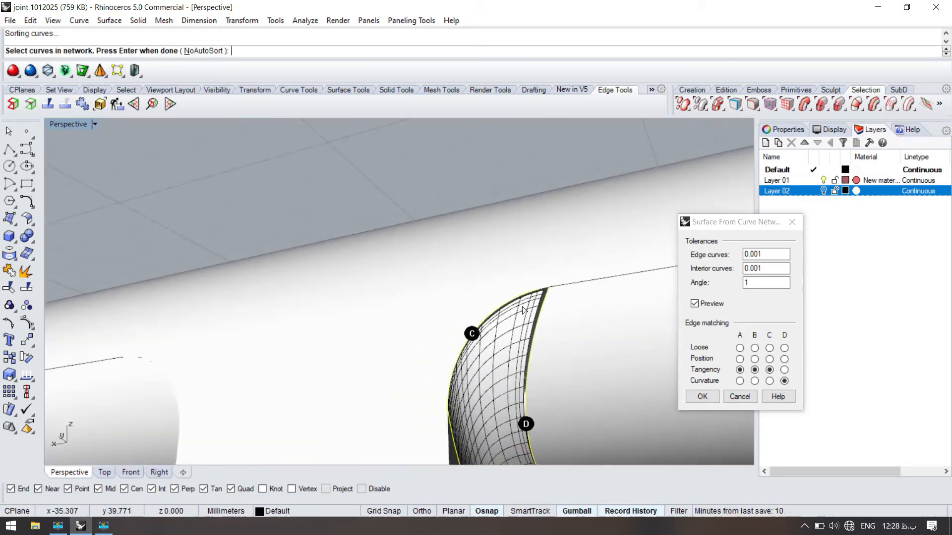
{"action": "scroll", "coordinate": [435, 238], "scroll_direction": "up", "scroll_amount": 3}
{"action": "key", "text": "Return"}
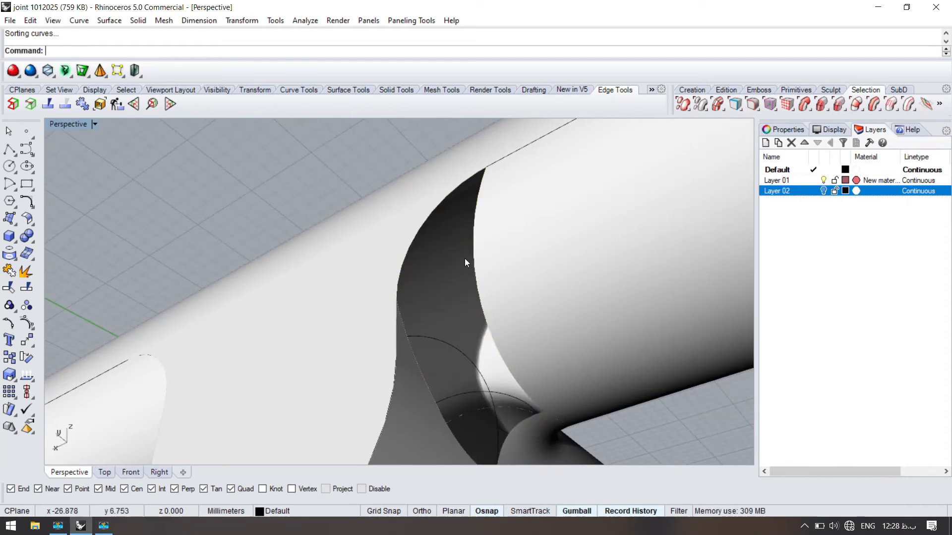
- Untrim the cylinder surface's curved edge at the opening
{"action": "type", "text": "Untrim"}
{"action": "key", "text": "Return"}
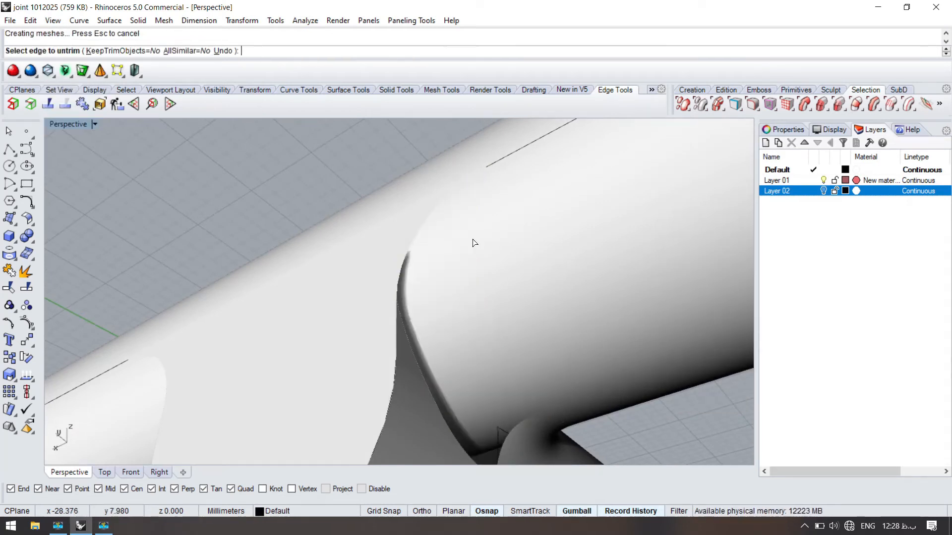
{"action": "left_click", "coordinate": [456, 277]}
{"action": "scroll", "coordinate": [458, 254], "scroll_direction": "down", "scroll_amount": 5}
{"action": "scroll", "coordinate": [453, 252], "scroll_direction": "up", "scroll_amount": 4}
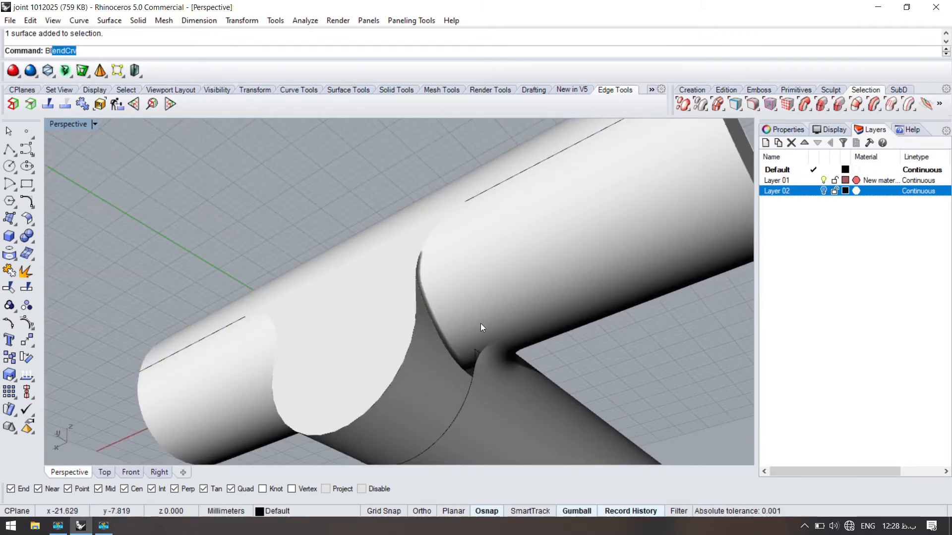
{"action": "key", "text": "Return"}
{"action": "right_click_drag", "start_coordinate": [464, 326], "coordinate": [474, 274]}
{"action": "left_click", "coordinate": [474, 273]}
{"action": "left_click", "coordinate": [478, 276]}
{"action": "key", "text": "Escape"}
- Draw a point-based blend curve across the untrimmed cylinder, ending at the upper end of the end piece's curved outline
{"action": "key", "text": "Return"}
{"action": "left_click", "coordinate": [485, 276]}
{"action": "type", "text": "p"}
{"action": "key", "text": "Return"}
{"action": "scroll", "coordinate": [459, 215], "scroll_direction": "up", "scroll_amount": 5}
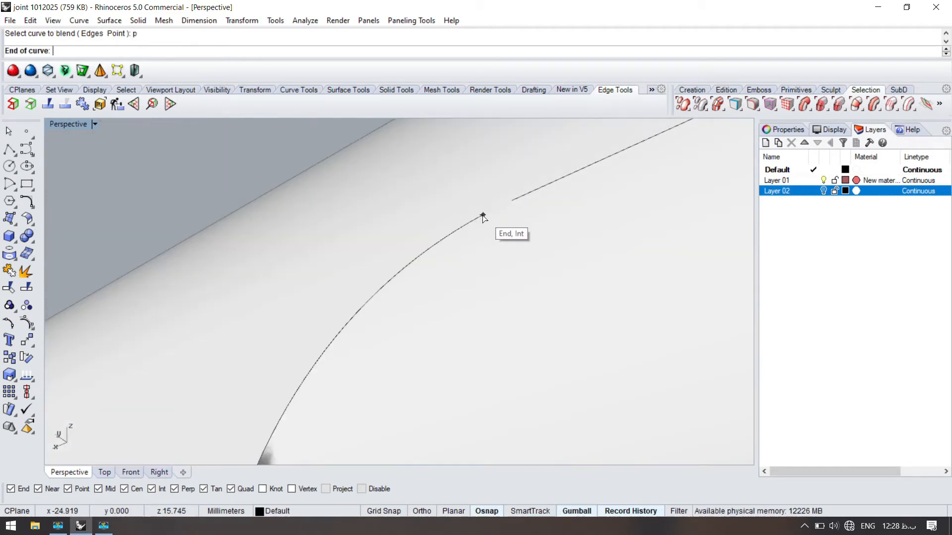
{"action": "left_click", "coordinate": [483, 215]}
{"action": "scroll", "coordinate": [440, 225], "scroll_direction": "down", "scroll_amount": 10}
{"action": "key", "text": "Return"}
{"action": "scroll", "coordinate": [424, 292], "scroll_direction": "up", "scroll_amount": 5}
{"action": "scroll", "coordinate": [422, 302], "scroll_direction": "down", "scroll_amount": 4}
{"action": "scroll", "coordinate": [414, 314], "scroll_direction": "up", "scroll_amount": 4}
{"action": "scroll", "coordinate": [409, 323], "scroll_direction": "down", "scroll_amount": 2}
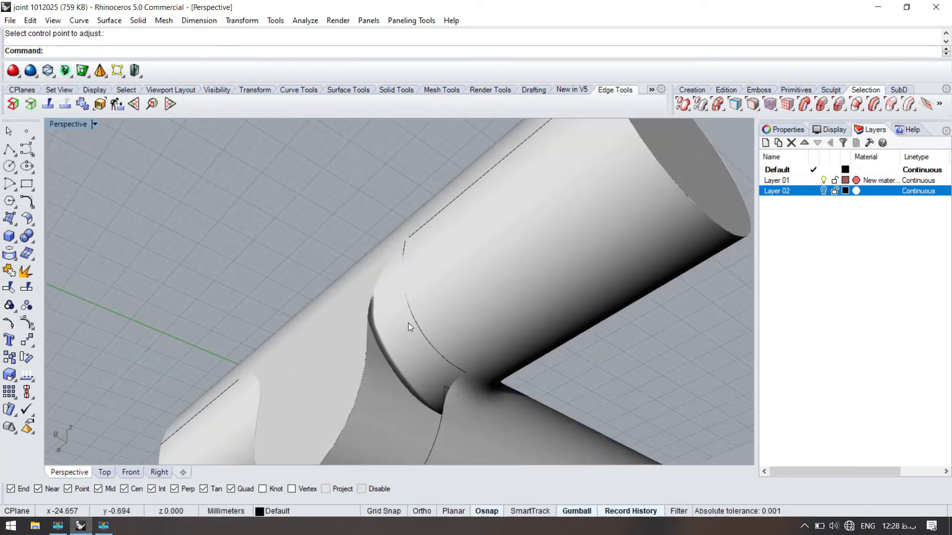
- Pull the new blend curve onto the untrimmed cylinder surface
{"action": "left_click", "coordinate": [409, 323]}
{"action": "scroll", "coordinate": [400, 322], "scroll_direction": "up", "scroll_amount": 2}
{"action": "scroll", "coordinate": [403, 328], "scroll_direction": "up", "scroll_amount": 1}
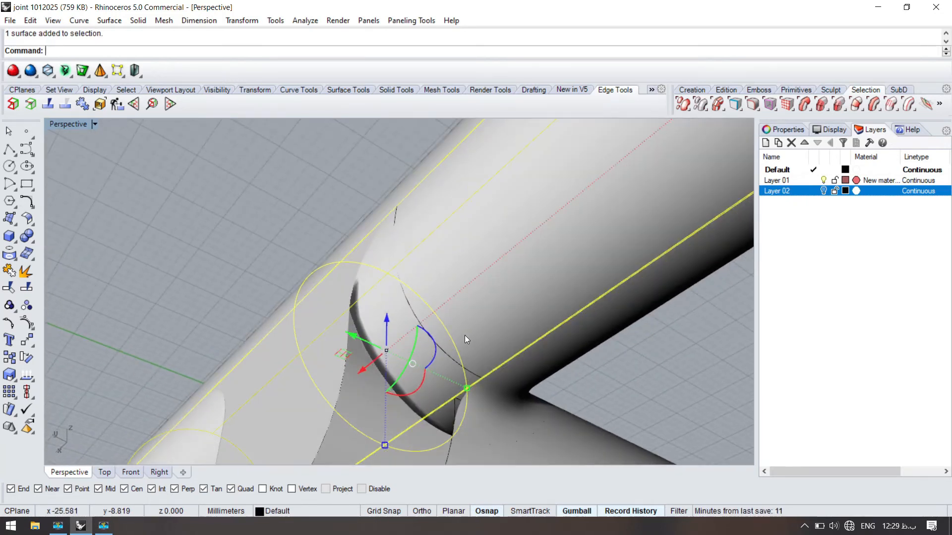
{"action": "left_click", "coordinate": [456, 357]}
{"action": "right_click", "coordinate": [418, 326]}
{"action": "type", "text": "pull"}
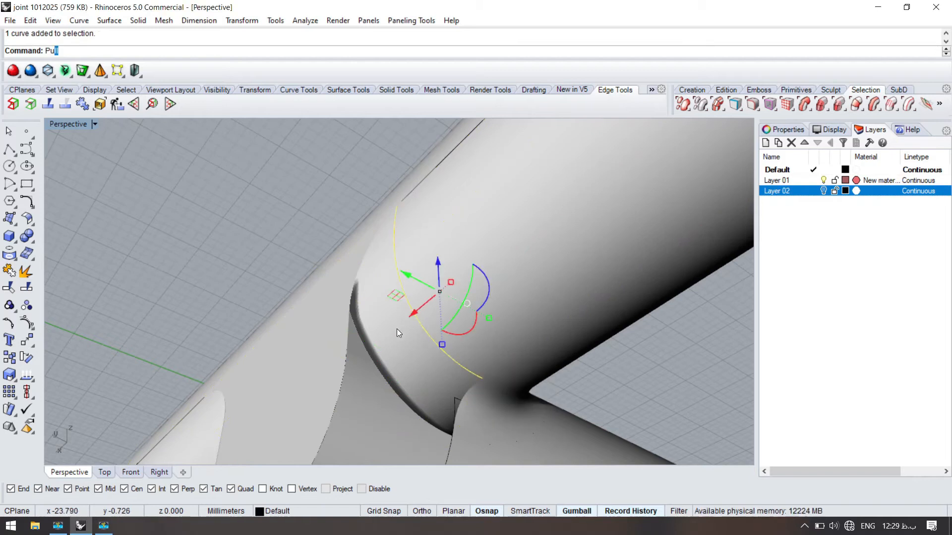
{"action": "key", "text": "Return"}
{"action": "left_click", "coordinate": [397, 335]}
{"action": "right_click", "coordinate": [408, 329]}
{"action": "scroll", "coordinate": [413, 334], "scroll_direction": "down", "scroll_amount": 1}
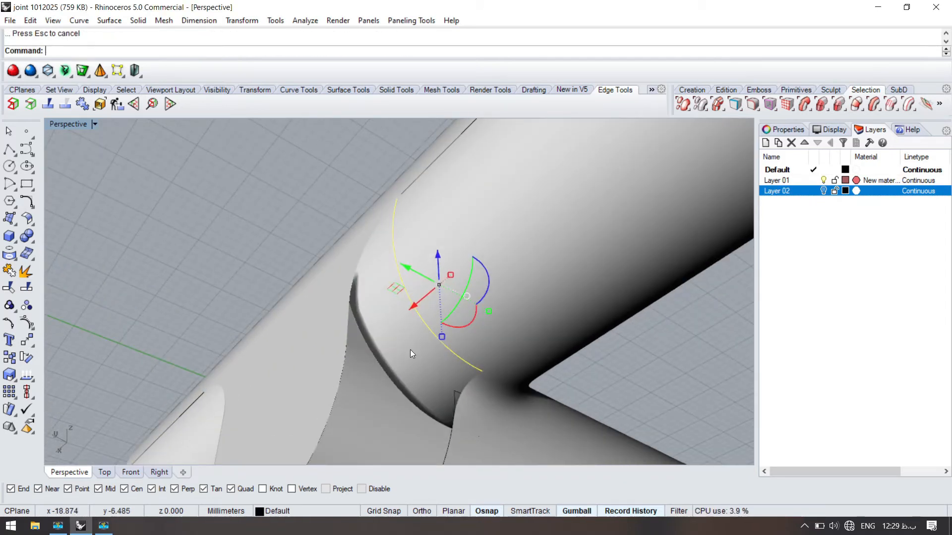
- Try a Boolean union of all the joint's parts
{"action": "scroll", "coordinate": [392, 291], "scroll_direction": "down", "scroll_amount": 6}
{"action": "left_click", "coordinate": [335, 252]}
{"action": "key", "text": "ctrl+a"}
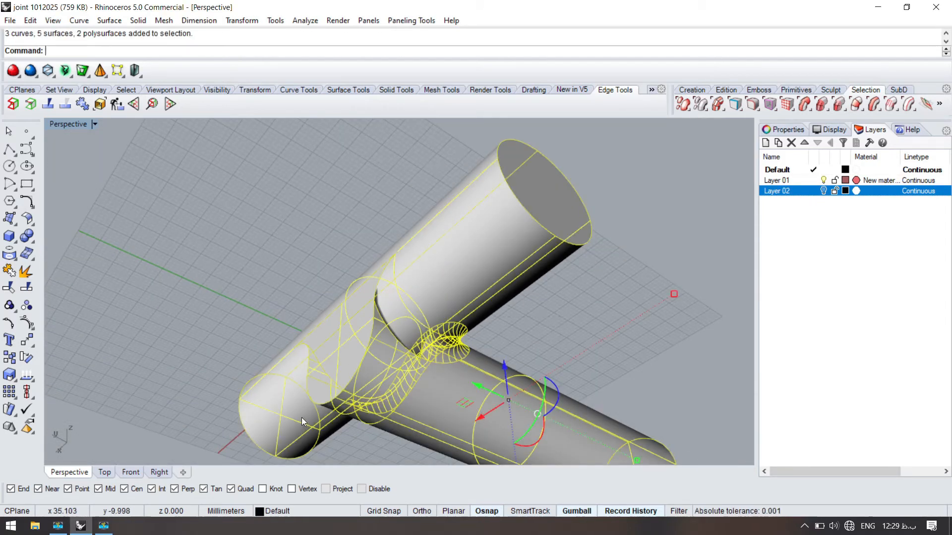
{"action": "scroll", "coordinate": [407, 314], "scroll_direction": "up", "scroll_amount": 4}
{"action": "left_click", "coordinate": [272, 196]}
- Mirror the pulled curve to the other side of the flat face, about a plane through the midpoint of the face's curved outline
{"action": "right_click_drag", "start_coordinate": [333, 275], "coordinate": [509, 281]}
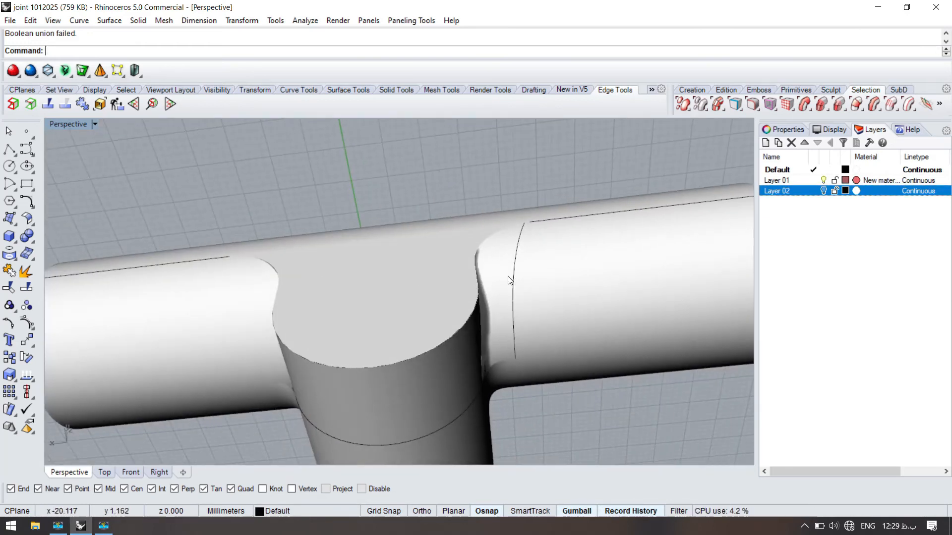
{"action": "right_click", "coordinate": [453, 257]}
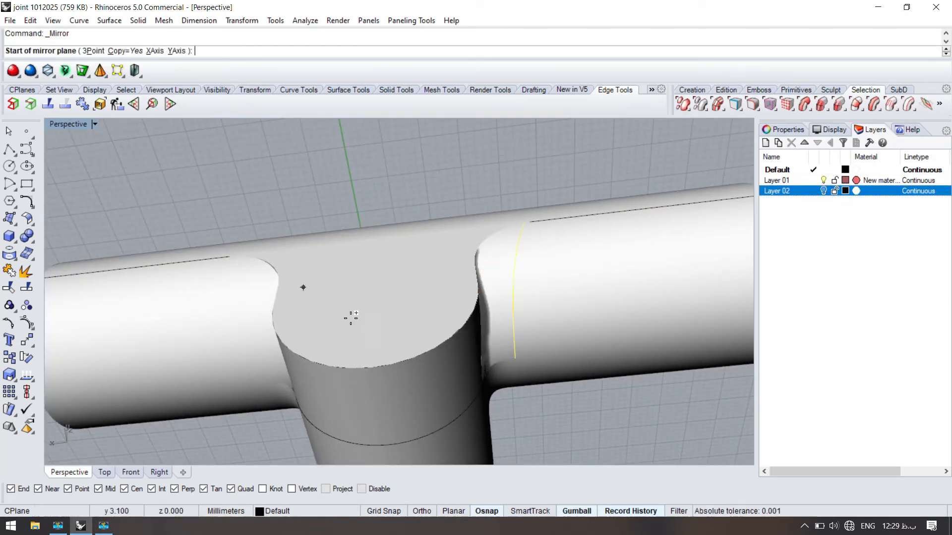
{"action": "left_click", "coordinate": [371, 368]}
{"action": "left_click", "coordinate": [375, 280]}
{"action": "right_click_drag", "start_coordinate": [365, 325], "coordinate": [541, 325]}
{"action": "key", "text": "Escape"}
- Draw a line between the upper ends of the two mirrored curves and join the line and both curves into one
{"action": "scroll", "coordinate": [570, 303], "scroll_direction": "up", "scroll_amount": 3}
{"action": "type", "text": "l"}
{"action": "key", "text": "Return"}
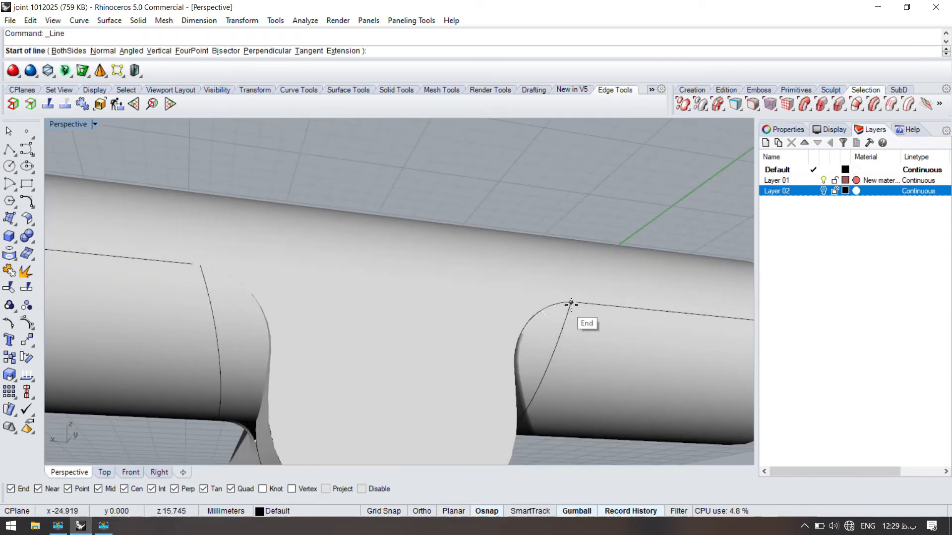
{"action": "left_click", "coordinate": [571, 303]}
{"action": "left_click", "coordinate": [200, 266]}
{"action": "left_click", "coordinate": [214, 284]}
{"action": "left_click", "coordinate": [546, 374], "text": "shift"}
{"action": "left_click", "coordinate": [554, 349], "text": "shift"}
{"action": "left_click", "coordinate": [541, 322]}
{"action": "key", "text": "ctrl+j"}
- Duplicate the surface edge along the cylinders' lower junction and join it with the connected curves into a closed curve
{"action": "right_click_drag", "start_coordinate": [455, 351], "coordinate": [284, 317]}
{"action": "type", "text": "upEdge"}
{"action": "key", "text": "Return"}
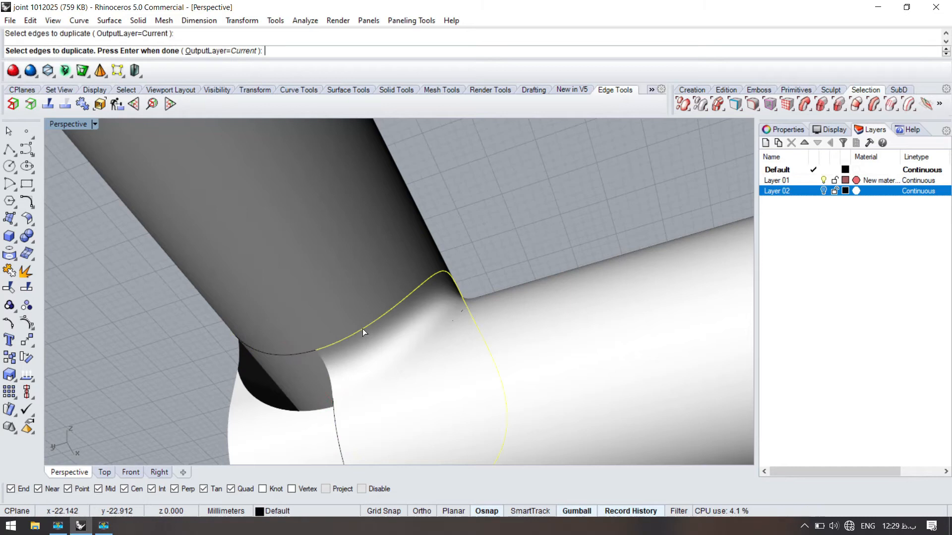
{"action": "left_click", "coordinate": [362, 328]}
{"action": "left_click", "coordinate": [305, 350]}
{"action": "left_click", "coordinate": [299, 322], "text": "shift"}
{"action": "key", "text": "ctrl+j"}
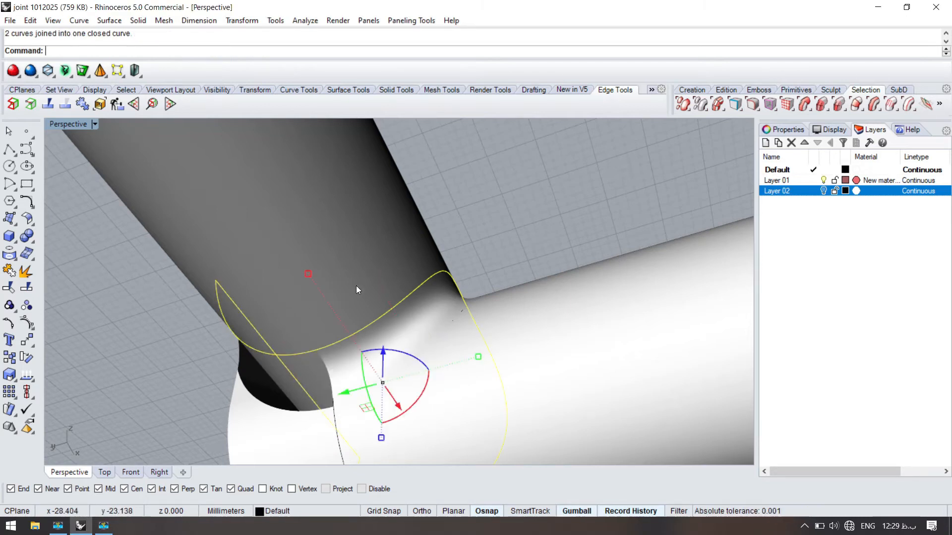
- Split the main cylinder surface with the closed curve and delete the piece inside it
{"action": "left_click", "coordinate": [356, 288]}
{"action": "left_click", "coordinate": [290, 353]}
{"action": "key", "text": "Return"}
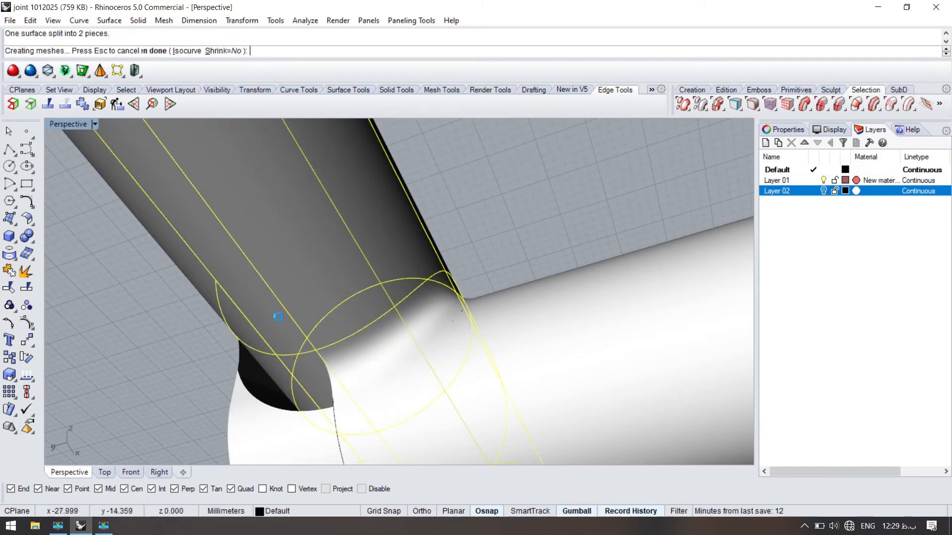
{"action": "right_click_drag", "start_coordinate": [261, 370], "coordinate": [391, 344]}
{"action": "left_click", "coordinate": [361, 273]}
{"action": "right_click_drag", "start_coordinate": [361, 273], "coordinate": [432, 334]}
{"action": "key", "text": "Delete"}
- Explode the closed cutting curve into separate segments
{"action": "left_click", "coordinate": [432, 335]}
{"action": "left_click", "coordinate": [466, 366]}
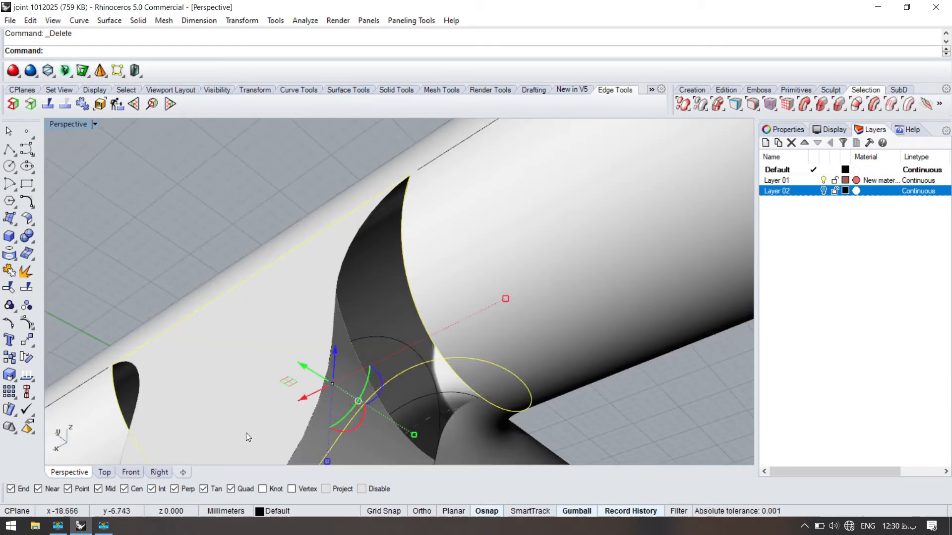
{"action": "left_click", "coordinate": [27, 270]}
{"action": "key", "text": "Escape"}
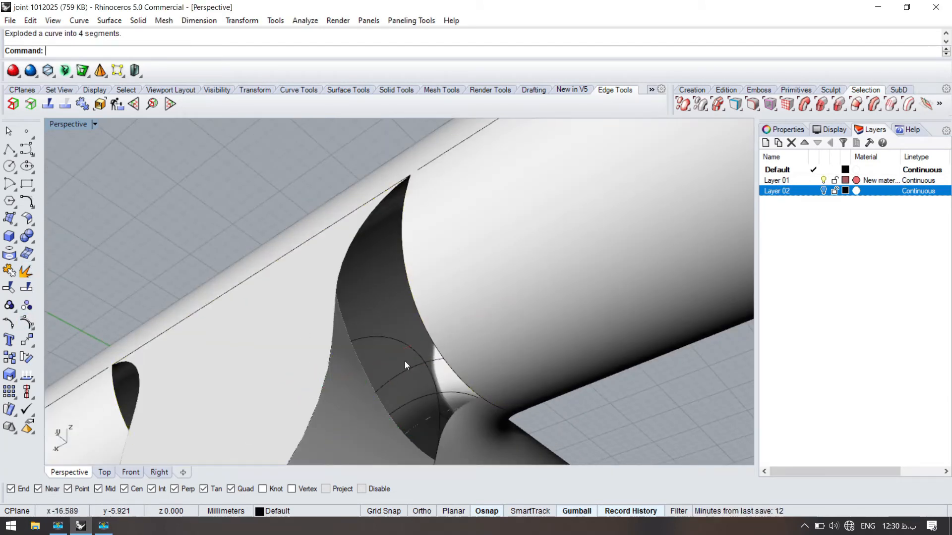
- Start a network surface from the four edges surrounding the opening beside the flat face
{"action": "left_click", "coordinate": [433, 341]}
{"action": "left_click", "coordinate": [312, 200]}
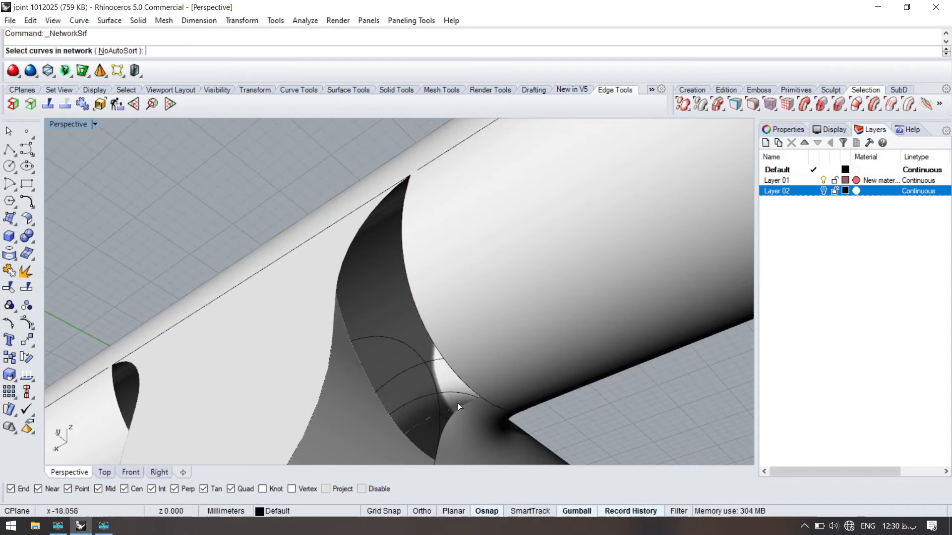
{"action": "left_click", "coordinate": [430, 320]}
{"action": "left_click", "coordinate": [453, 365]}
{"action": "left_click", "coordinate": [431, 335]}
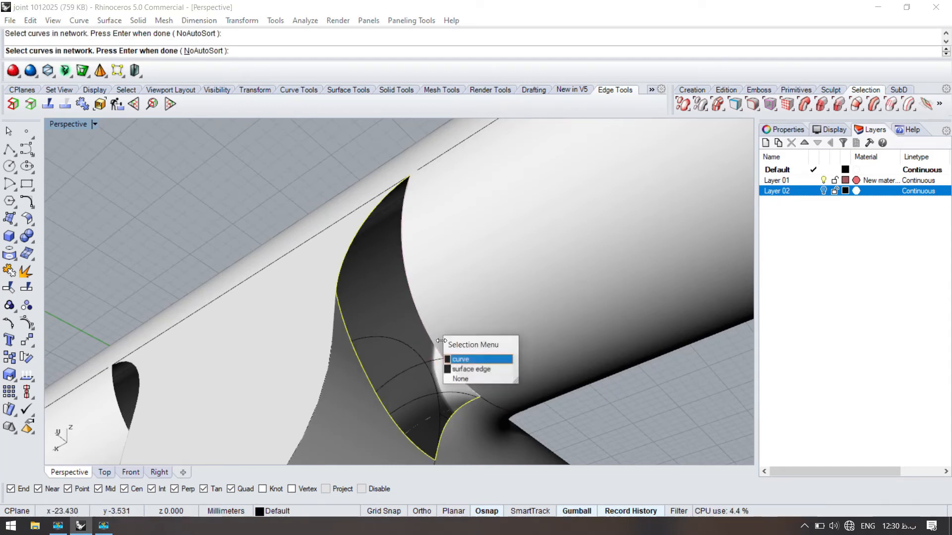
{"action": "left_click", "coordinate": [452, 358]}
{"action": "right_click", "coordinate": [428, 337]}
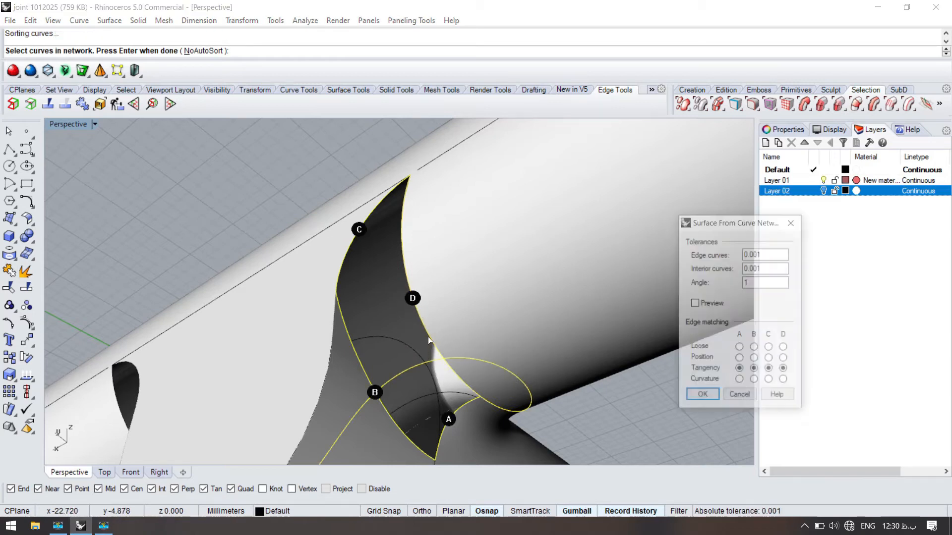
- Create the previewed network surface with curvature matching on edges A, B and D and position matching on edge C
{"action": "left_click", "coordinate": [699, 306]}
{"action": "right_click_drag", "start_coordinate": [431, 322], "coordinate": [509, 331]}
{"action": "scroll", "coordinate": [510, 316], "scroll_direction": "up", "scroll_amount": 8}
{"action": "scroll", "coordinate": [486, 296], "scroll_direction": "down", "scroll_amount": 7}
{"action": "right_click_drag", "start_coordinate": [485, 296], "coordinate": [421, 311]}
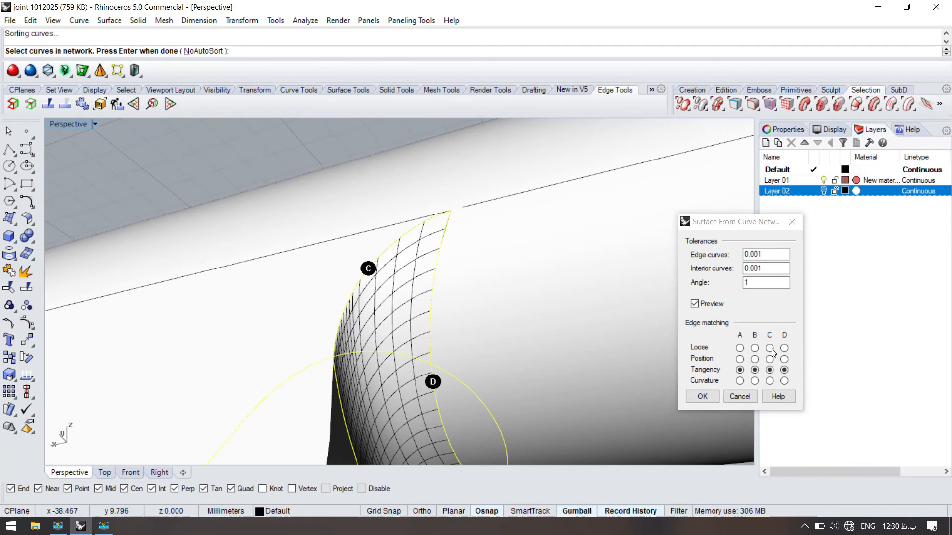
{"action": "left_click", "coordinate": [784, 381]}
{"action": "right_click_drag", "start_coordinate": [440, 255], "coordinate": [370, 225]}
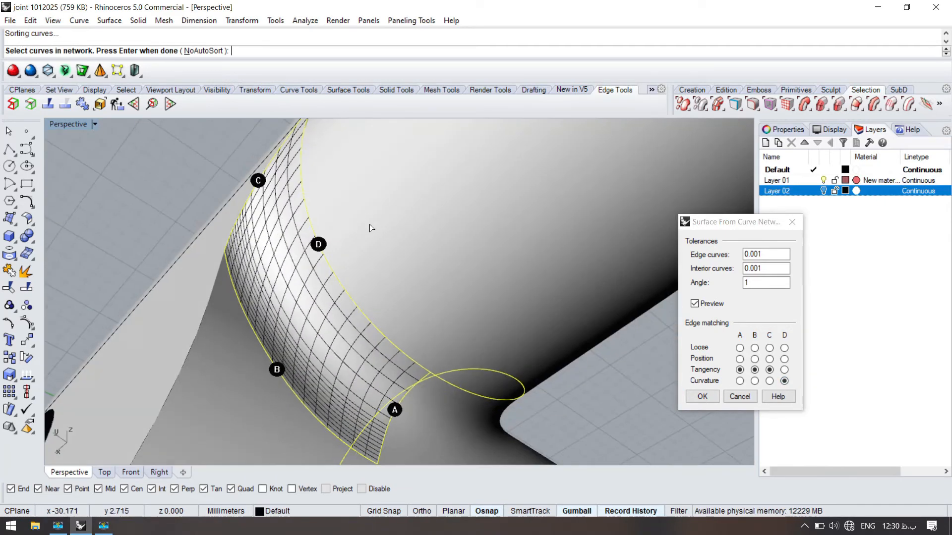
{"action": "left_click", "coordinate": [740, 380]}
{"action": "left_click", "coordinate": [769, 359]}
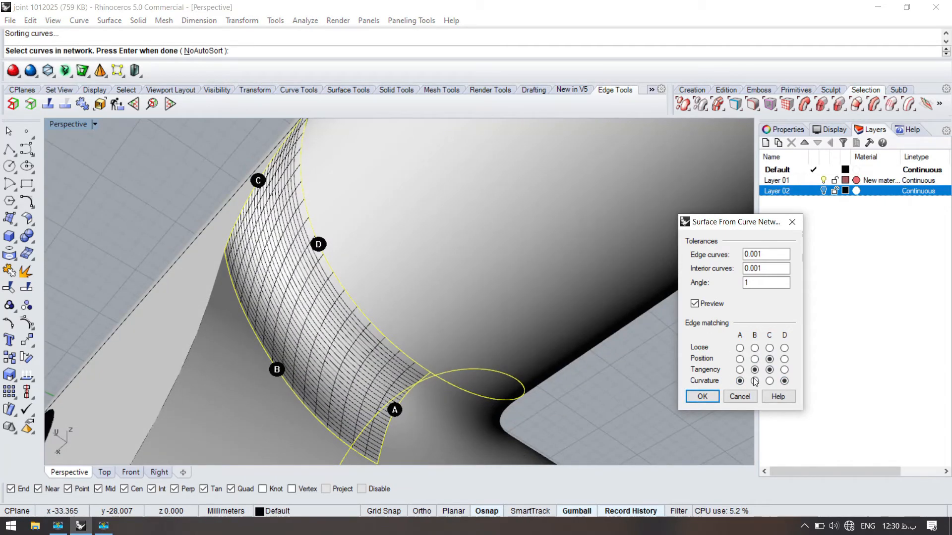
{"action": "left_click", "coordinate": [754, 381]}
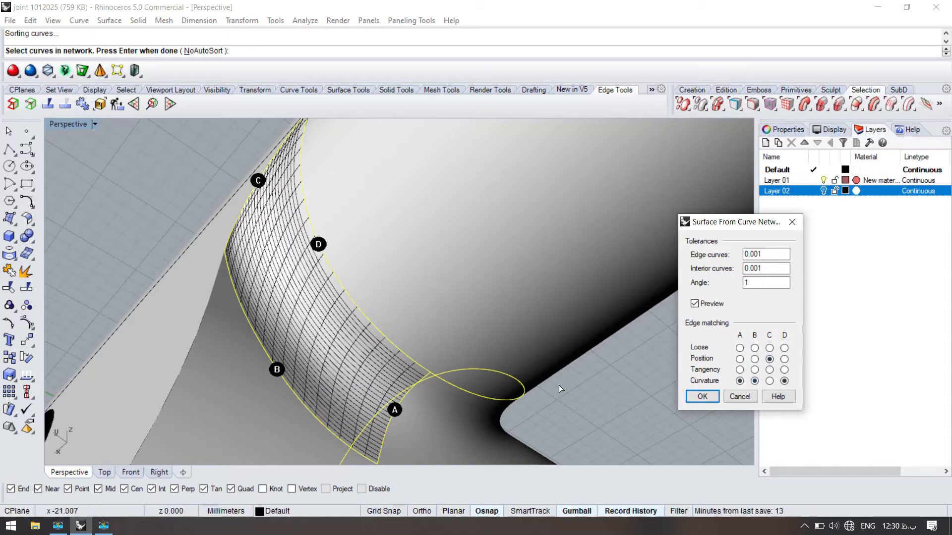
{"action": "left_click", "coordinate": [702, 397]}
- Delete the leftover geometry beside the new network surface
{"action": "right_click_drag", "start_coordinate": [484, 357], "coordinate": [444, 272]}
{"action": "left_click", "coordinate": [471, 299]}
{"action": "key", "text": "Delete"}
{"action": "left_click", "coordinate": [442, 273]}
- Explode the wall polysurface around the flat face into single surfaces and delete the surplus piece
{"action": "right_click_drag", "start_coordinate": [325, 329], "coordinate": [441, 331]}
{"action": "right_click_drag", "start_coordinate": [398, 244], "coordinate": [344, 352]}
{"action": "right_click_drag", "start_coordinate": [327, 424], "coordinate": [361, 343]}
{"action": "left_click", "coordinate": [361, 343]}
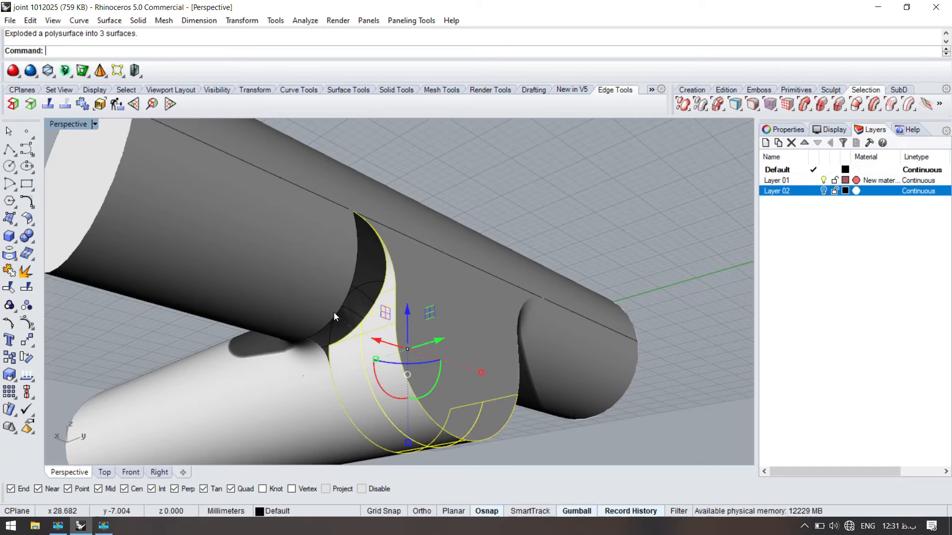
{"action": "right_click_drag", "start_coordinate": [362, 310], "coordinate": [287, 238]}
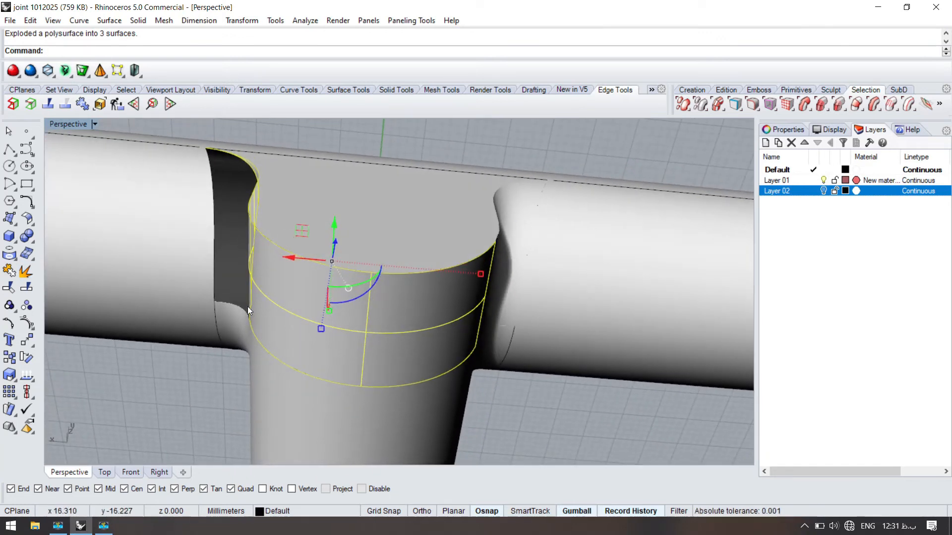
{"action": "right_click_drag", "start_coordinate": [248, 306], "coordinate": [266, 309]}
{"action": "left_click", "coordinate": [389, 352], "text": "ctrl"}
{"action": "key", "text": "Delete"}
- Draw a line down the middle of the front wall surface, from its upper edge to its lower edge
{"action": "right_click_drag", "start_coordinate": [328, 278], "coordinate": [230, 285]}
{"action": "left_click", "coordinate": [320, 372]}
{"action": "right_click_drag", "start_coordinate": [320, 371], "coordinate": [324, 294]}
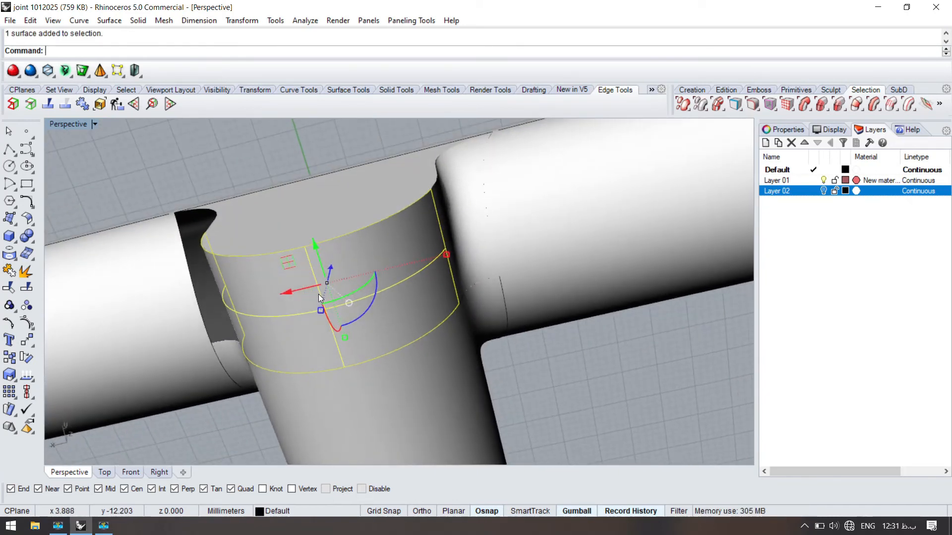
{"action": "right_click", "coordinate": [312, 289]}
{"action": "left_click", "coordinate": [308, 250]}
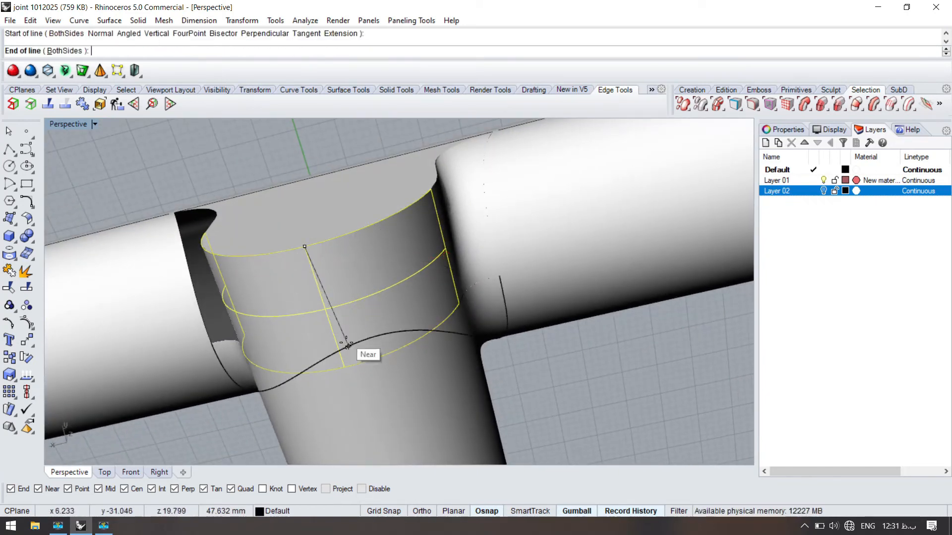
{"action": "left_click", "coordinate": [348, 366]}
- Split the front wall surface along its middle line and delete the half beside the open gap
{"action": "key", "text": "ctrl+shift+s"}
{"action": "left_click", "coordinate": [307, 257]}
{"action": "left_click", "coordinate": [240, 298]}
{"action": "key", "text": "Delete"}
- Mirror the remaining wall half and the network surface across the joint's middle to close the opposite gap
{"action": "right_click_drag", "start_coordinate": [289, 300], "coordinate": [326, 354]}
{"action": "left_click", "coordinate": [326, 355]}
{"action": "left_click", "coordinate": [361, 285], "text": "shift"}
{"action": "right_click_drag", "start_coordinate": [356, 281], "coordinate": [398, 280]}
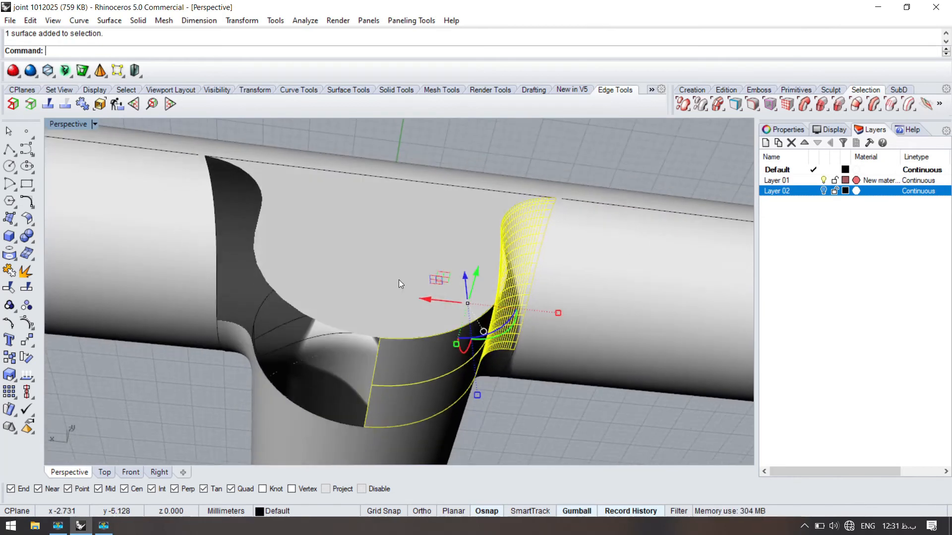
{"action": "key", "text": "ctrl+m"}
{"action": "left_click", "coordinate": [379, 339]}
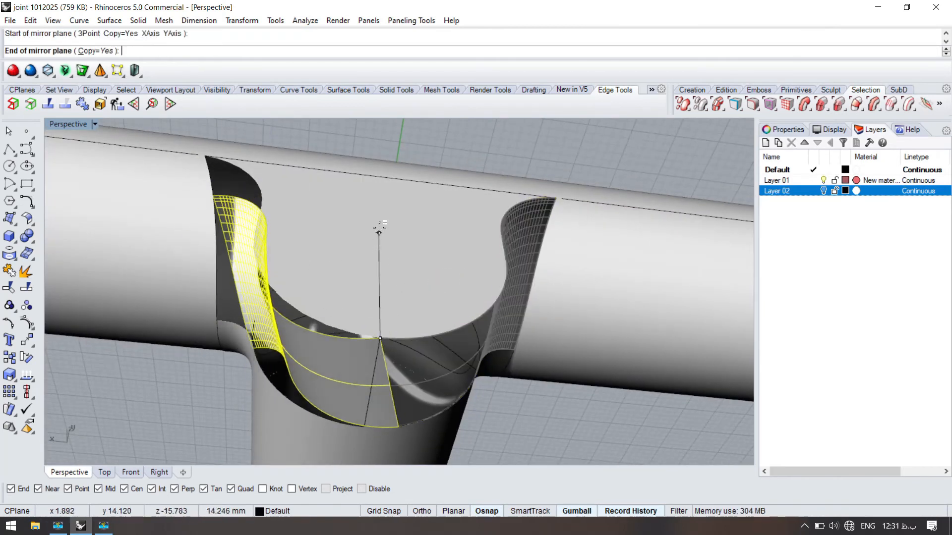
{"action": "left_click", "coordinate": [391, 215]}
{"action": "key", "text": "ctrl+z"}
{"action": "key", "text": "Return"}
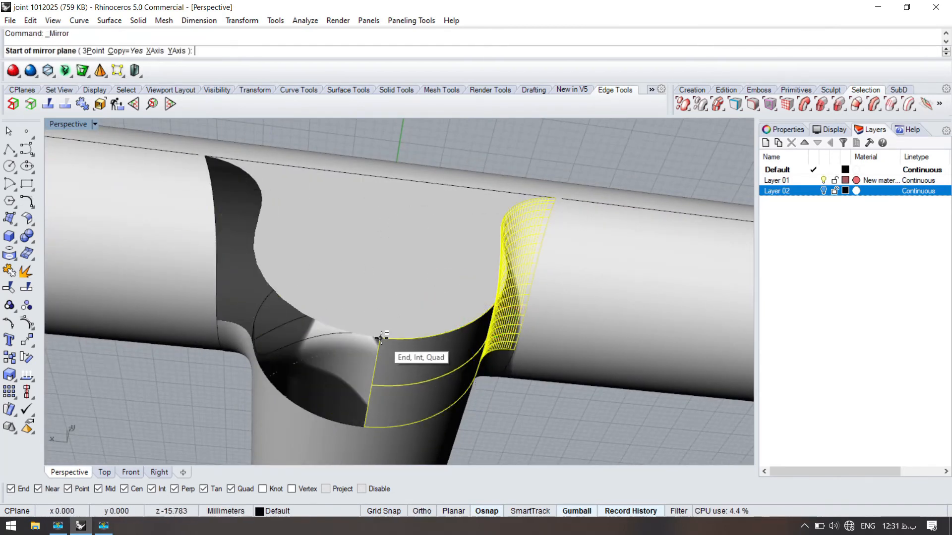
{"action": "left_click", "coordinate": [380, 335]}
{"action": "right_click_drag", "start_coordinate": [320, 263], "coordinate": [397, 258]}
- Select all the joint's surfaces and combine them into one body
{"action": "scroll", "coordinate": [391, 252], "scroll_direction": "down", "scroll_amount": 8}
{"action": "left_click", "coordinate": [392, 312]}
{"action": "right_click_drag", "start_coordinate": [392, 312], "coordinate": [213, 405]}
{"action": "key", "text": "ctrl+a"}
{"action": "left_click", "coordinate": [230, 325]}
{"action": "scroll", "coordinate": [329, 236], "scroll_direction": "up", "scroll_amount": 4}
{"action": "right_click_drag", "start_coordinate": [329, 237], "coordinate": [402, 323]}
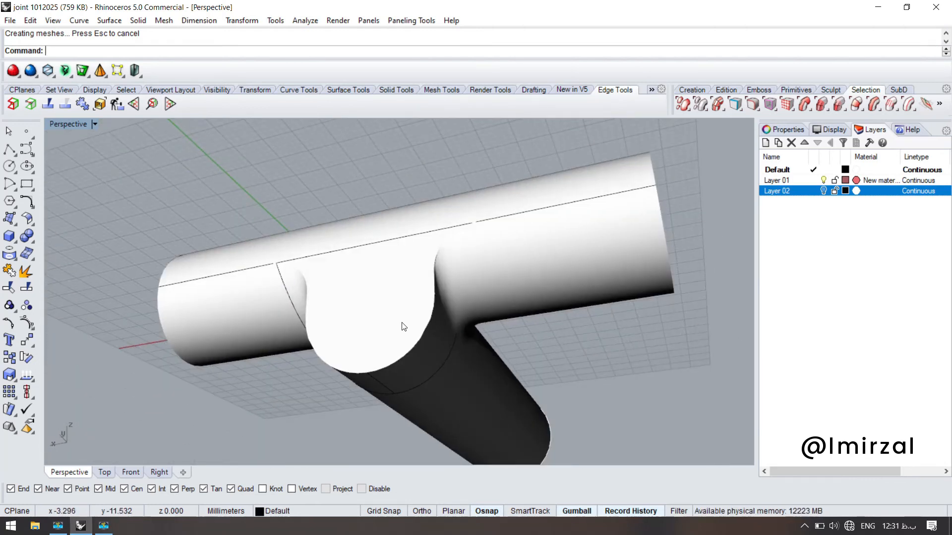
- Select all curves in the model and hide them
{"action": "type", "text": "SelCrv"}
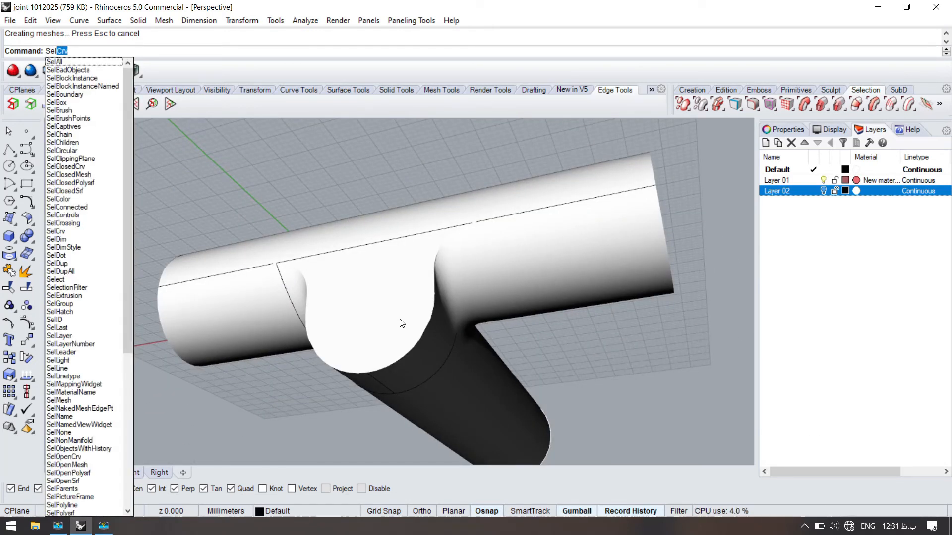
{"action": "key", "text": "Return"}
{"action": "key", "text": "ctrl+h"}
{"action": "mouse_move", "coordinate": [378, 340]}
{"action": "right_mouse_down"}
{"action": "mouse_move", "coordinate": [303, 278]}
{"action": "mouse_move", "coordinate": [361, 337]}
{"action": "right_mouse_up"}
{"action": "scroll", "coordinate": [360, 337], "scroll_direction": "up", "scroll_amount": 5}
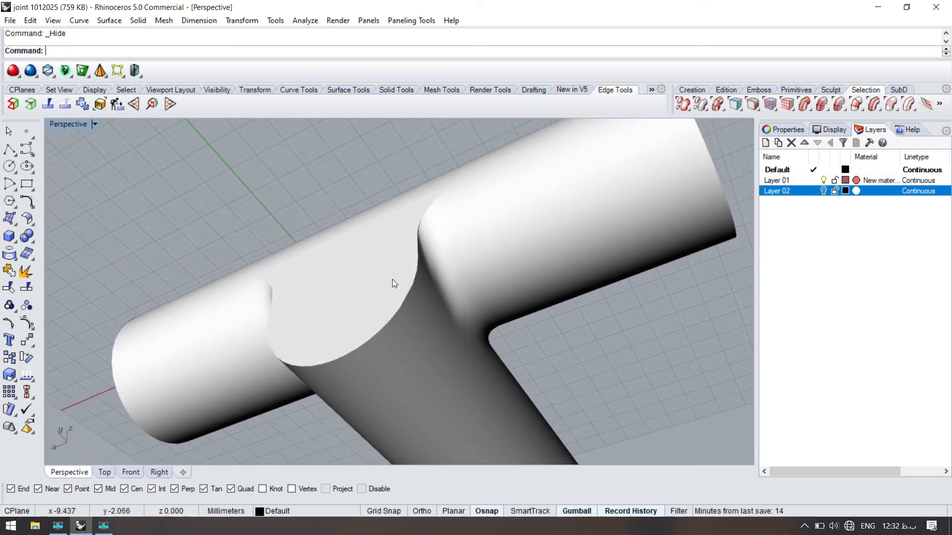
- Duplicate the edges along one half of the flat face's curved outline and join them into one curve
{"action": "type", "text": "Dup"}
{"action": "key", "text": "Return"}
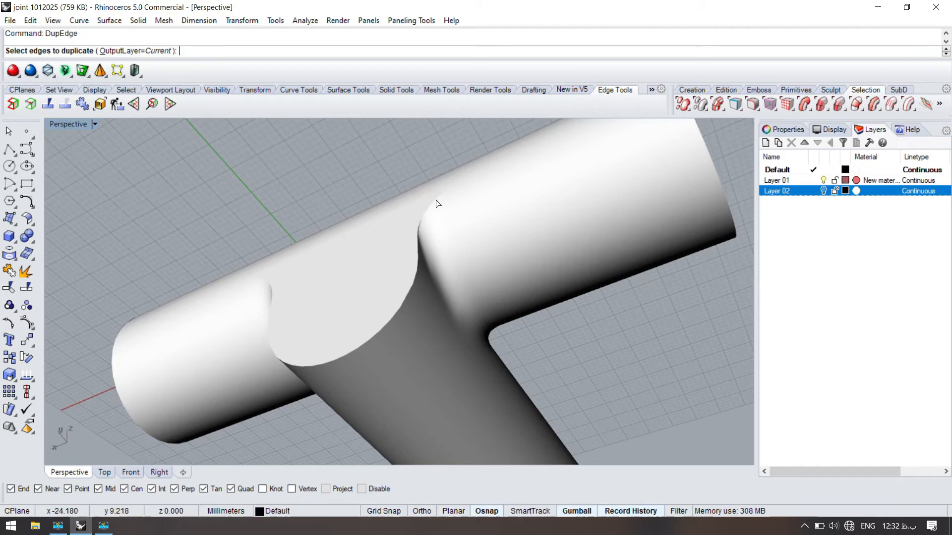
{"action": "left_click", "coordinate": [436, 200]}
{"action": "scroll", "coordinate": [436, 201], "scroll_direction": "up", "scroll_amount": 4}
{"action": "right_click_drag", "start_coordinate": [408, 305], "coordinate": [330, 453]}
{"action": "right_click_drag", "start_coordinate": [347, 413], "coordinate": [333, 390]}
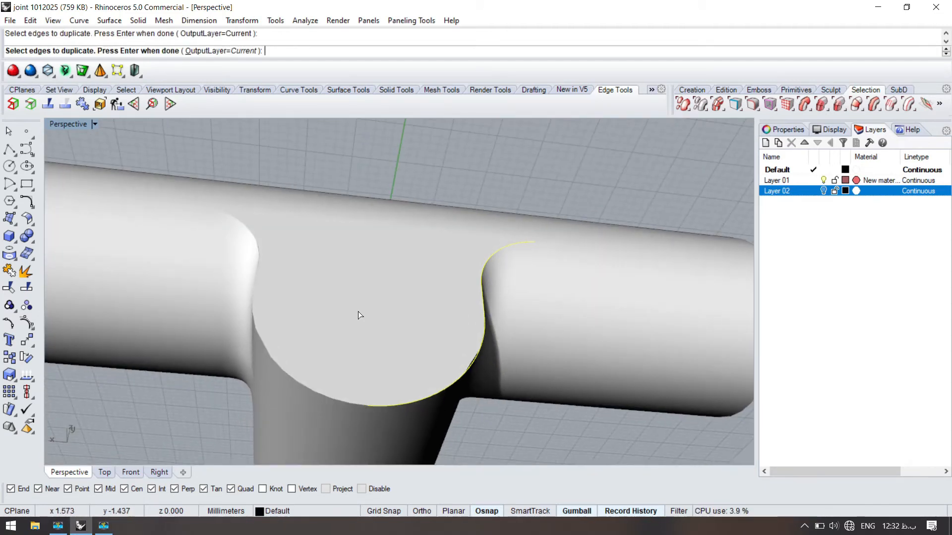
{"action": "key", "text": "Return"}
{"action": "key", "text": "ctrl+j"}
- Mirror the joined outline curve about the middle of the flat face
{"action": "key", "text": "ctrl+m"}
{"action": "left_click", "coordinate": [368, 405]}
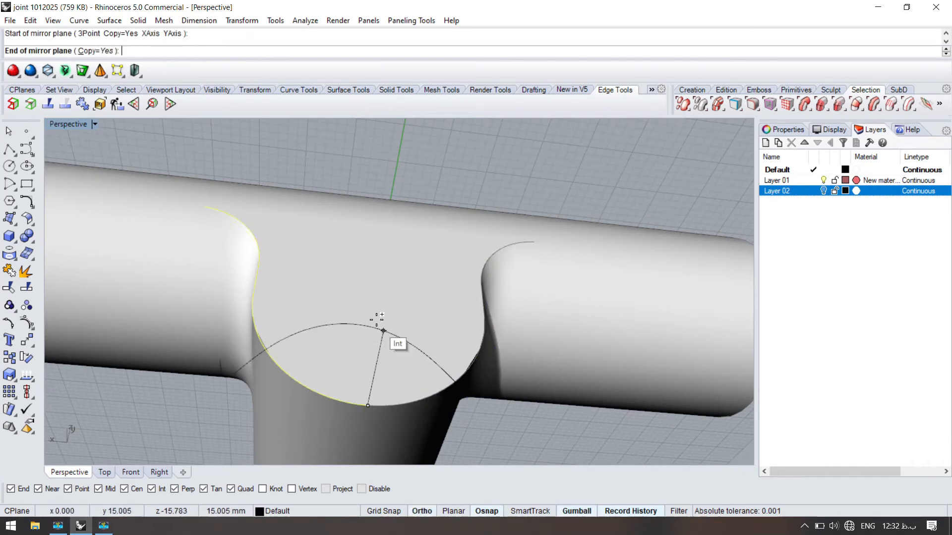
{"action": "left_click", "coordinate": [373, 283], "text": "shift"}
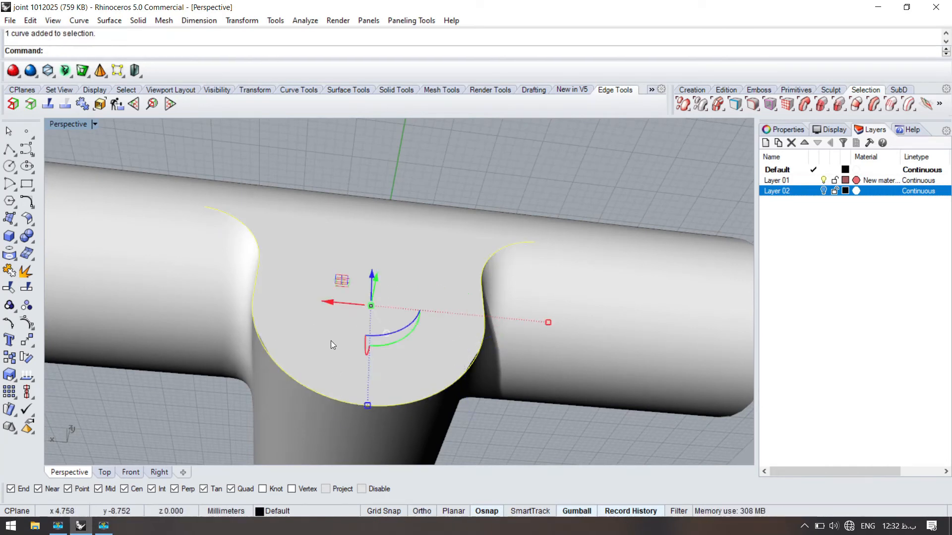
{"action": "type", "text": "pipe"}
{"action": "key", "text": "Return"}
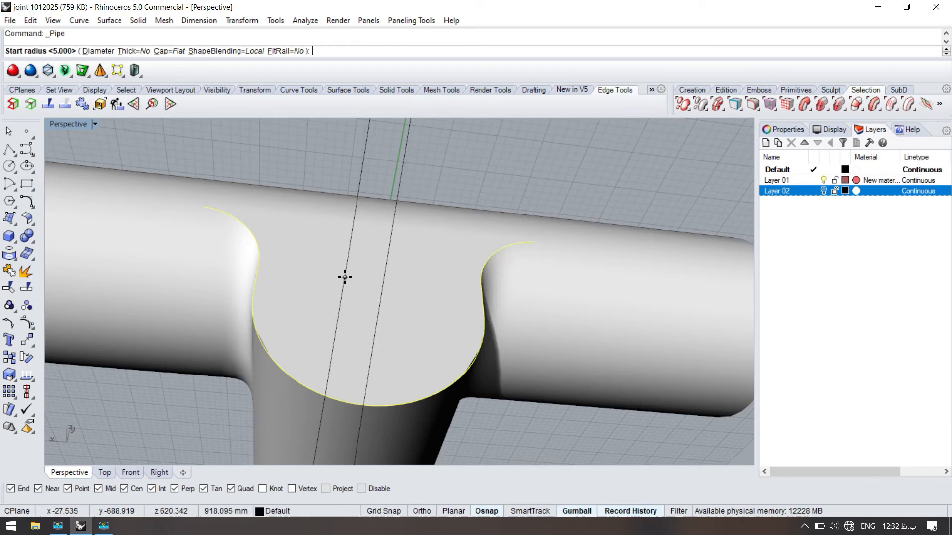
{"action": "type", "text": "2"}
{"action": "key", "text": "Return"}
{"action": "key", "text": "Escape"}
- Create pipes with a radius of 0.2 mm along both halves of the flat face's curved outline
{"action": "key", "text": "Return"}
{"action": "type", "text": ".2"}
{"action": "key", "text": "Return"}
{"action": "key", "text": "Return"}
{"action": "key", "text": "Return"}
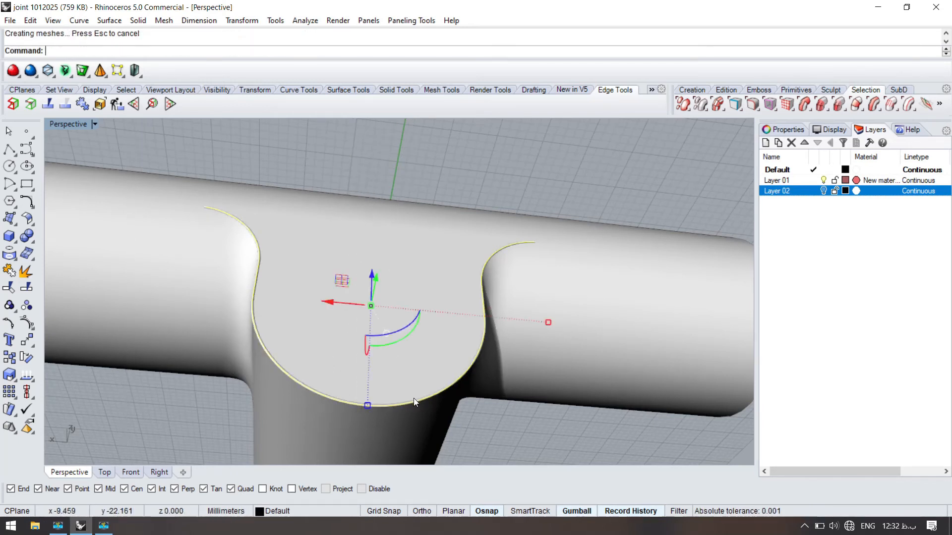
- Split the joint polysurface with the outline pipe and delete the pipe along with the strip it cuts out
{"action": "right_click_drag", "start_coordinate": [413, 397], "coordinate": [362, 310]}
{"action": "scroll", "coordinate": [391, 243], "scroll_direction": "up", "scroll_amount": 3}
{"action": "left_click", "coordinate": [354, 186]}
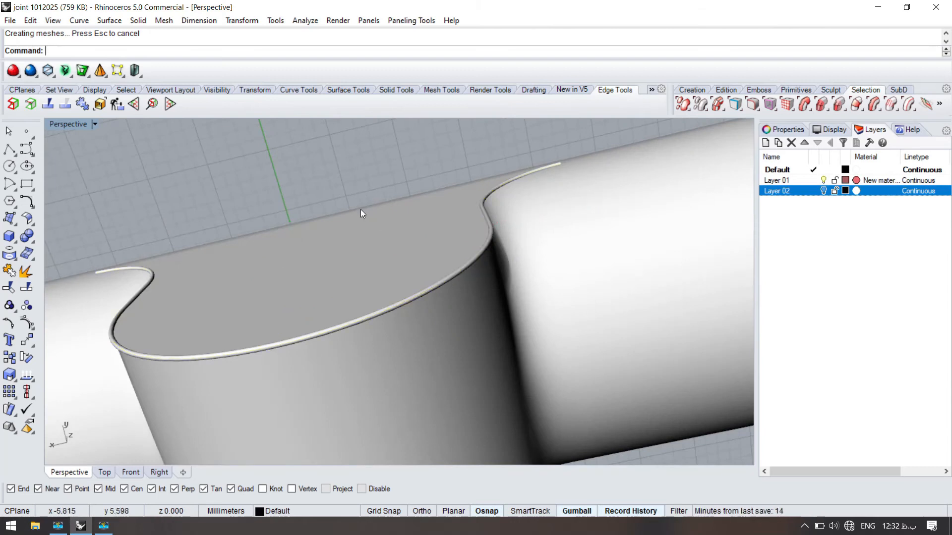
{"action": "right_click_drag", "start_coordinate": [361, 210], "coordinate": [333, 356]}
{"action": "scroll", "coordinate": [384, 288], "scroll_direction": "down", "scroll_amount": 5}
{"action": "scroll", "coordinate": [384, 287], "scroll_direction": "up", "scroll_amount": 6}
{"action": "left_click", "coordinate": [374, 298]}
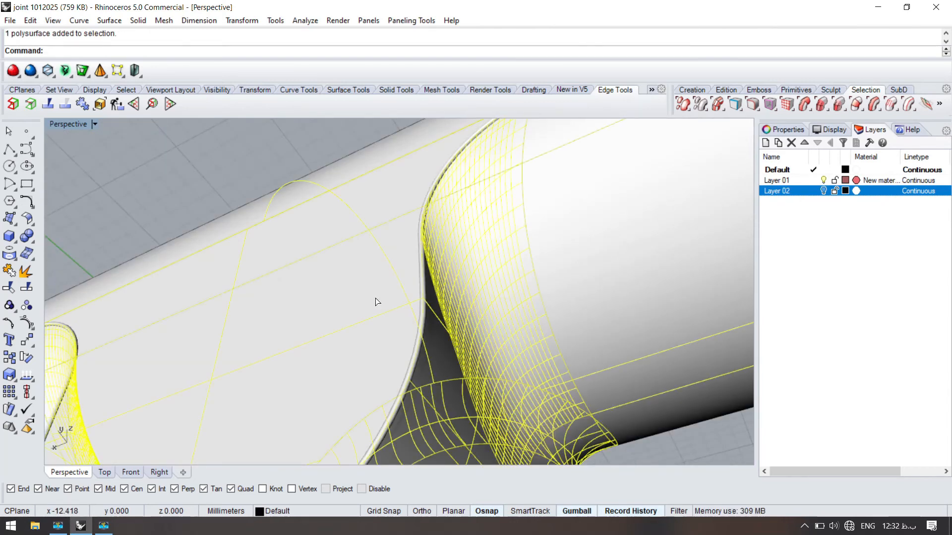
{"action": "key", "text": "ctrl+shift+s"}
{"action": "left_click", "coordinate": [420, 283]}
{"action": "left_click", "coordinate": [447, 322]}
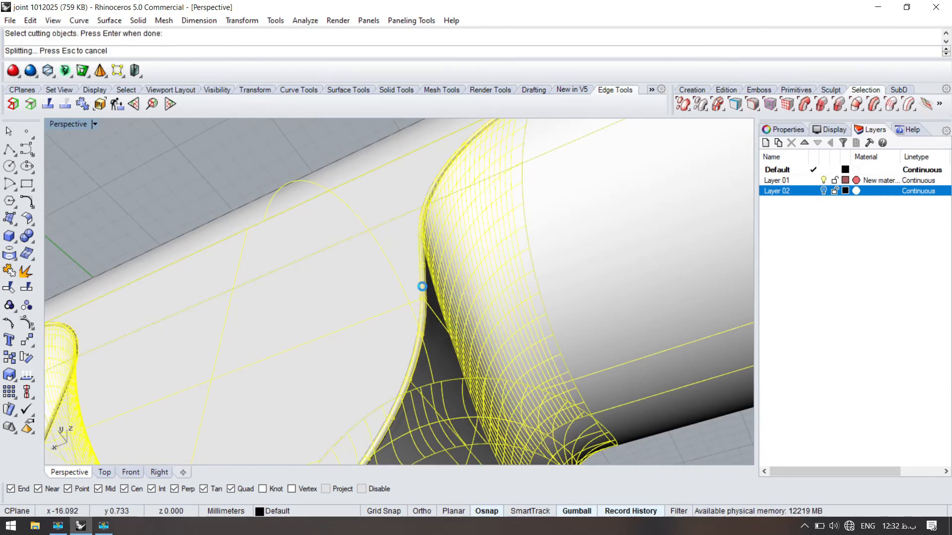
{"action": "left_click", "coordinate": [420, 280]}
{"action": "key", "text": "Delete"}
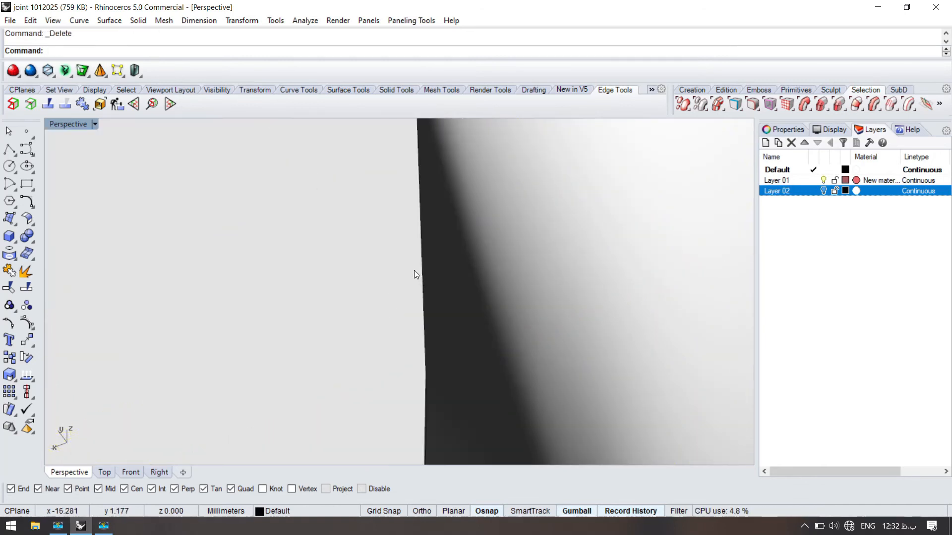
- Try to bridge the gap along the flat face's outline with a curvature-continuous surface blend
{"action": "scroll", "coordinate": [413, 279], "scroll_direction": "down", "scroll_amount": 6}
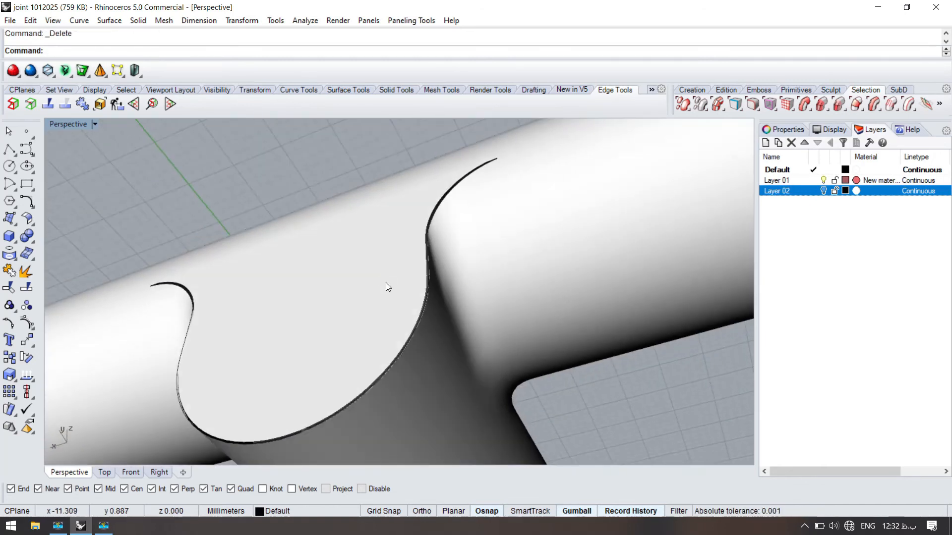
{"action": "left_click", "coordinate": [91, 86]}
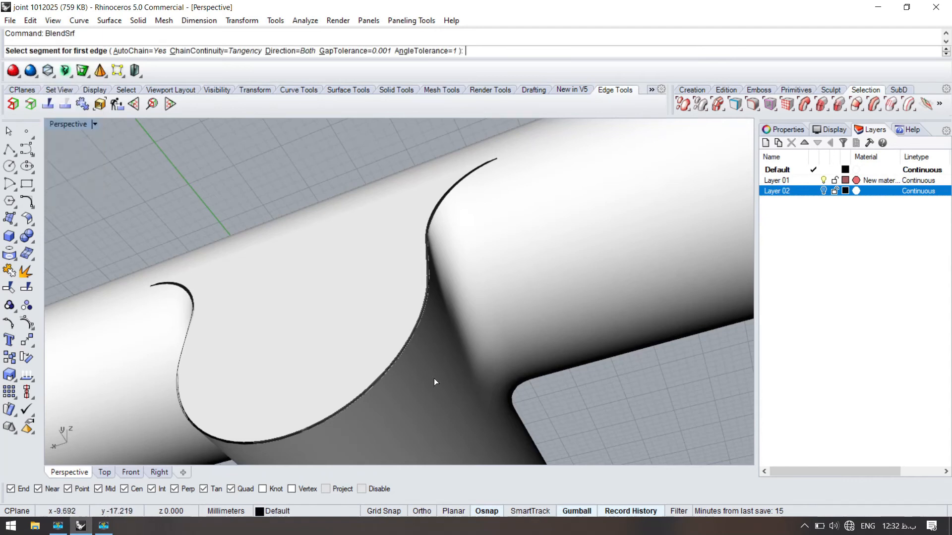
{"action": "scroll", "coordinate": [383, 376], "scroll_direction": "up", "scroll_amount": 4}
{"action": "left_click", "coordinate": [382, 365]}
{"action": "left_click", "coordinate": [378, 359]}
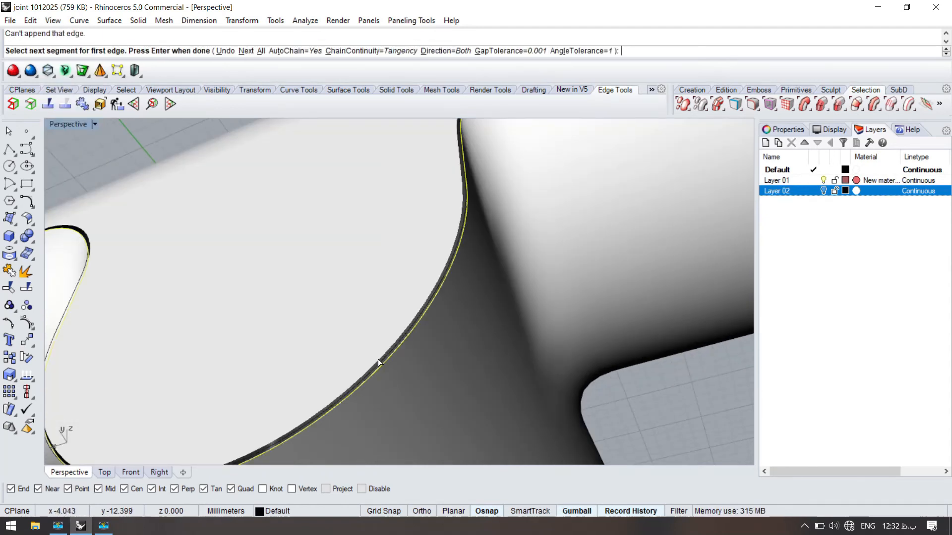
{"action": "right_click", "coordinate": [378, 359]}
{"action": "left_click", "coordinate": [378, 359]}
{"action": "scroll", "coordinate": [378, 358], "scroll_direction": "down", "scroll_amount": 4}
{"action": "right_click", "coordinate": [378, 341]}
{"action": "scroll", "coordinate": [451, 315], "scroll_direction": "up", "scroll_amount": 8}
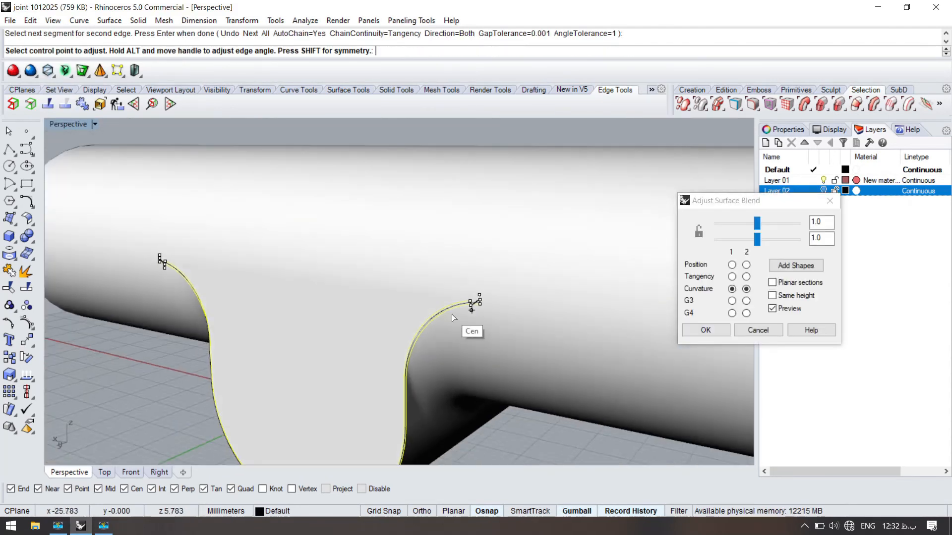
{"action": "scroll", "coordinate": [317, 278], "scroll_direction": "down", "scroll_amount": 8}
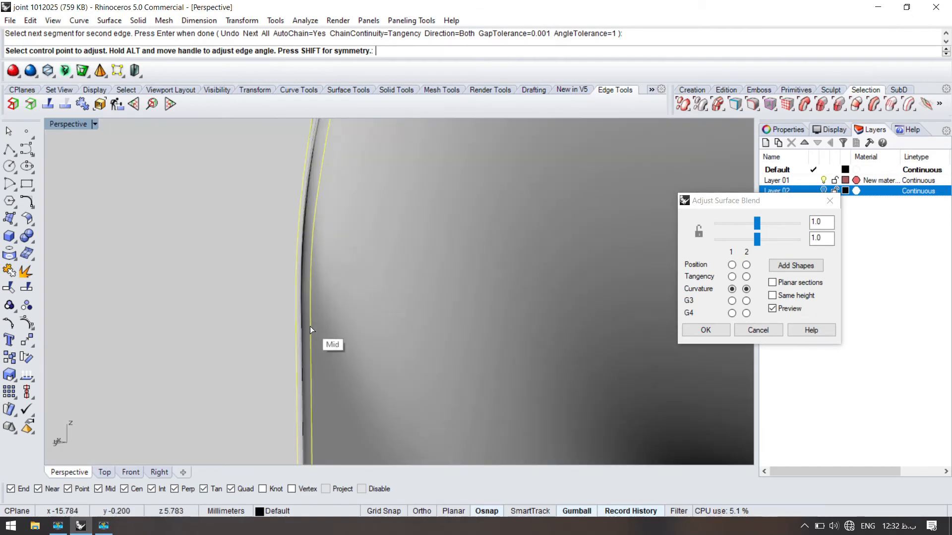
{"action": "key", "text": "Escape"}
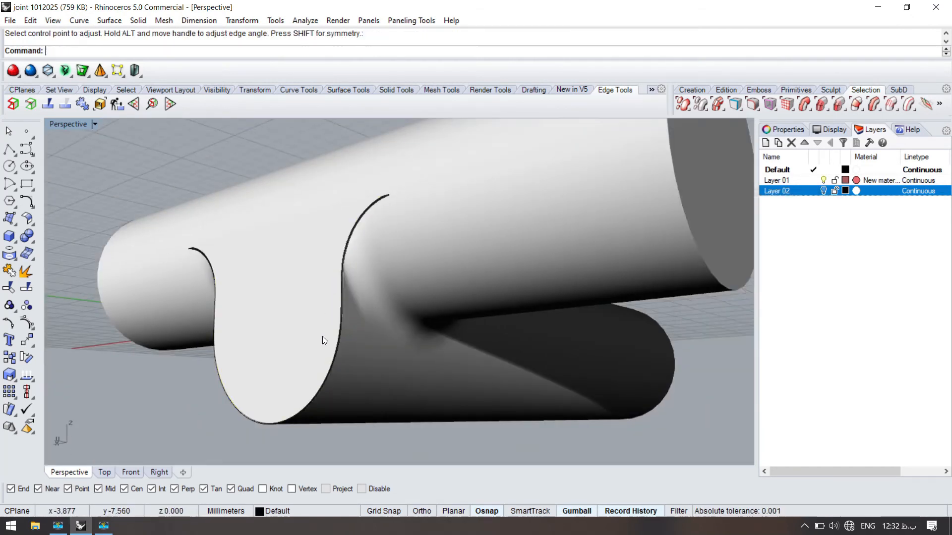
- Undo the deletion and the split of the joint polysurface
{"action": "key", "text": "ctrl+z"}
{"action": "key", "text": "ctrl+z"}
{"action": "key", "text": "Escape"}
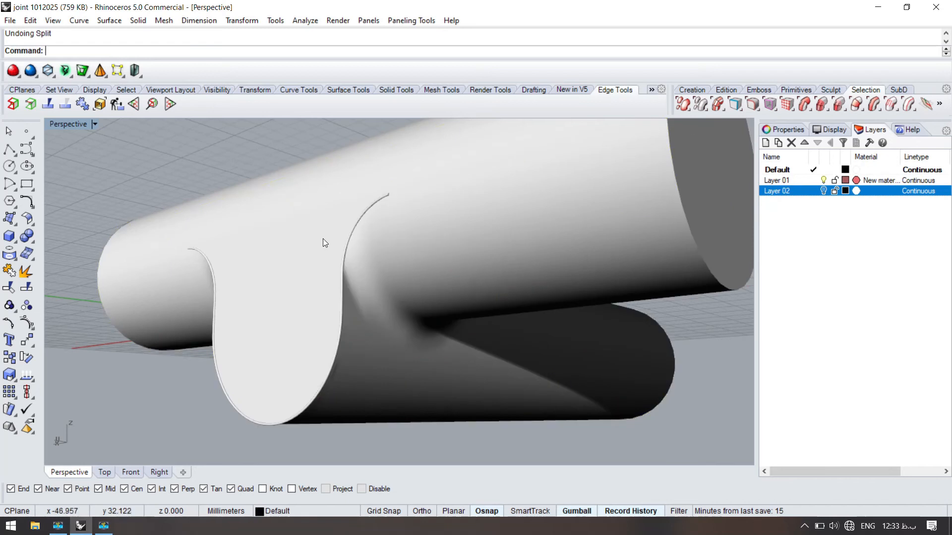
- Create a thicker pipe with a radius of 0.5 mm along the flat face's curved outline
{"action": "scroll", "coordinate": [367, 232], "scroll_direction": "up", "scroll_amount": 4}
{"action": "left_click", "coordinate": [367, 233]}
{"action": "key", "text": "Return"}
{"action": "type", "text": ".5"}
{"action": "key", "text": "Return"}
{"action": "key", "text": "Return"}
- Split the joint polysurface with the 0.5 mm radius pipe and delete the pipe
{"action": "key", "text": "Return"}
{"action": "scroll", "coordinate": [338, 198], "scroll_direction": "down", "scroll_amount": 4}
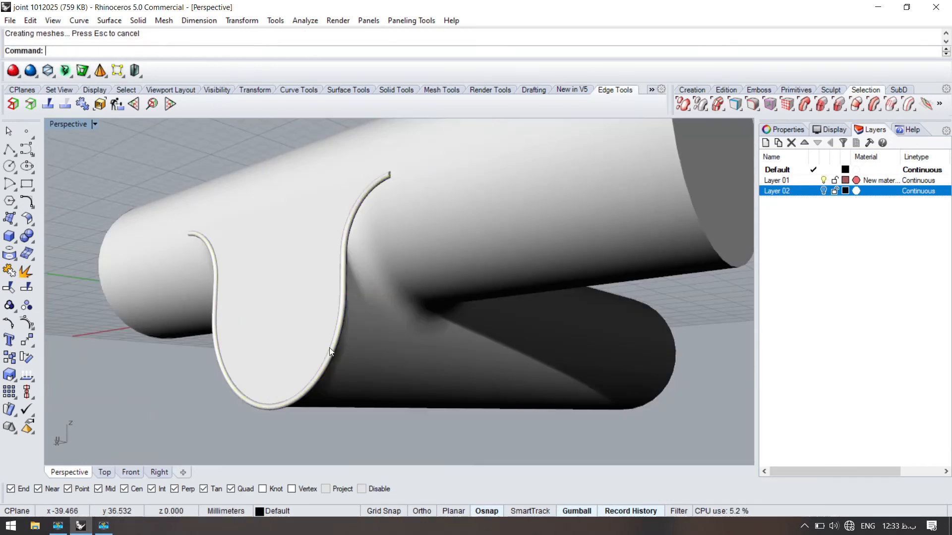
{"action": "right_click_drag", "start_coordinate": [329, 348], "coordinate": [321, 328]}
{"action": "scroll", "coordinate": [321, 258], "scroll_direction": "up", "scroll_amount": 6}
{"action": "left_click", "coordinate": [327, 256]}
{"action": "key", "text": "ctrl+shift+s"}
{"action": "left_click", "coordinate": [355, 209]}
{"action": "key", "text": "Return"}
{"action": "key", "text": "Delete"}
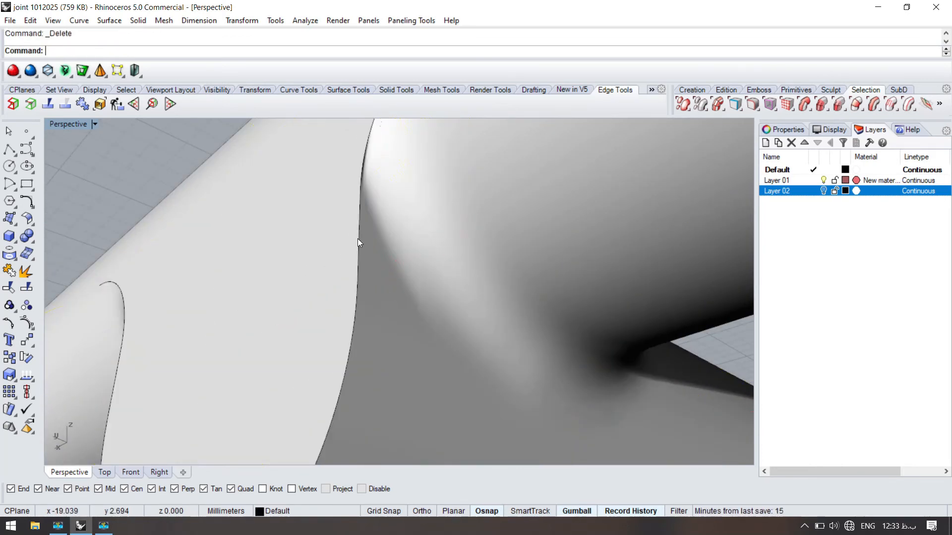
- Try deleting the split-off flat face with its narrow rim, undo that deletion and inspect the piece's edges
{"action": "left_click", "coordinate": [357, 239]}
{"action": "key", "text": "Delete"}
{"action": "key", "text": "ctrl+z"}
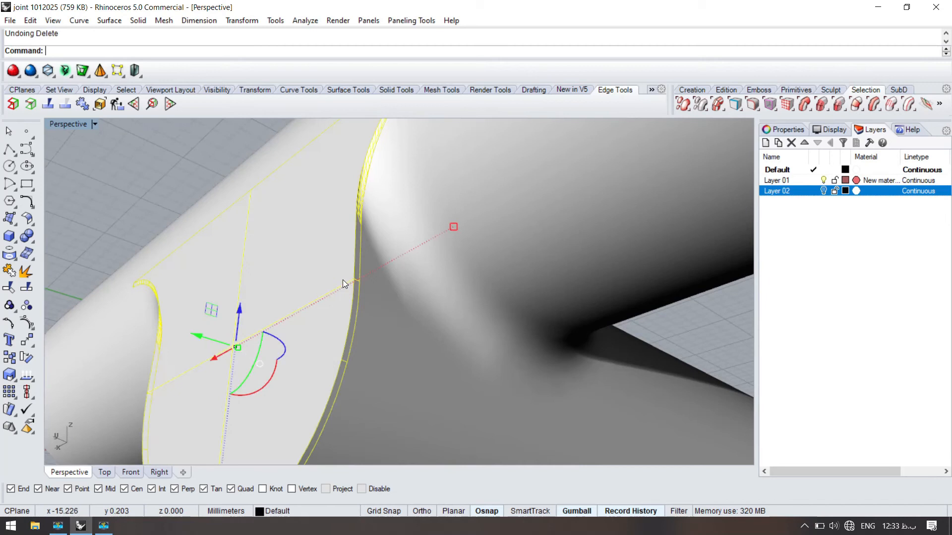
{"action": "scroll", "coordinate": [340, 248], "scroll_direction": "up", "scroll_amount": 4}
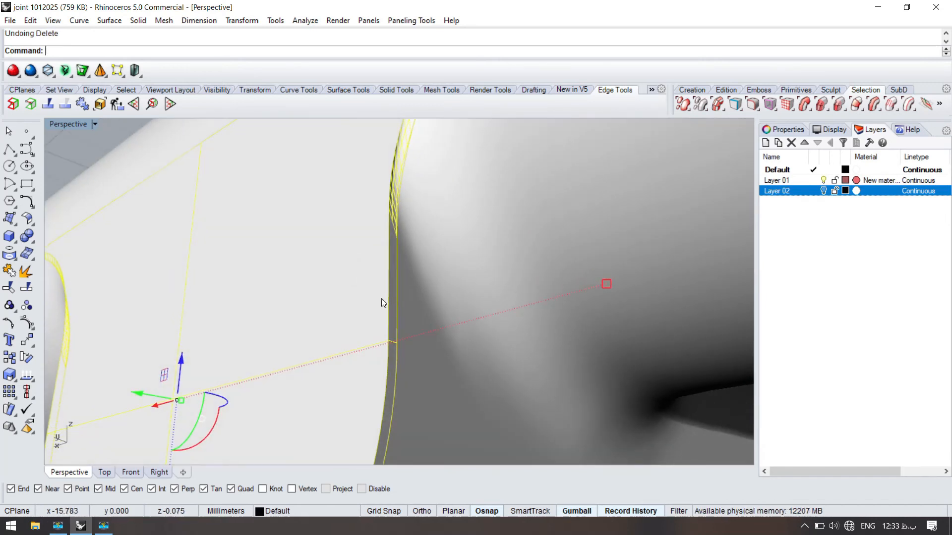
{"action": "scroll", "coordinate": [382, 299], "scroll_direction": "down", "scroll_amount": 5}
{"action": "left_click", "coordinate": [375, 295]}
{"action": "scroll", "coordinate": [446, 270], "scroll_direction": "up", "scroll_amount": 3}
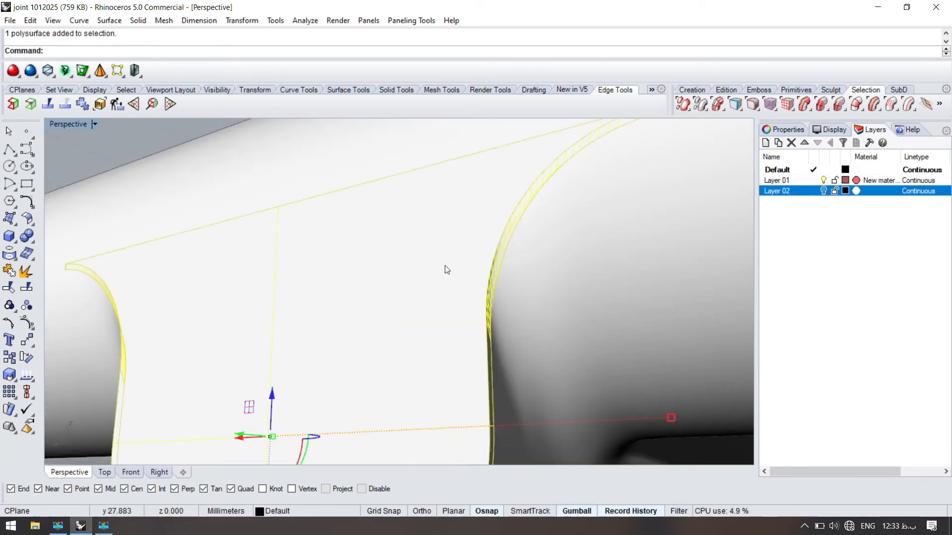
{"action": "scroll", "coordinate": [476, 293], "scroll_direction": "down", "scroll_amount": 2}
- Undo the pipe deletion and the split made with the 0.5 mm radius pipe
{"action": "key", "text": "ctrl+z"}
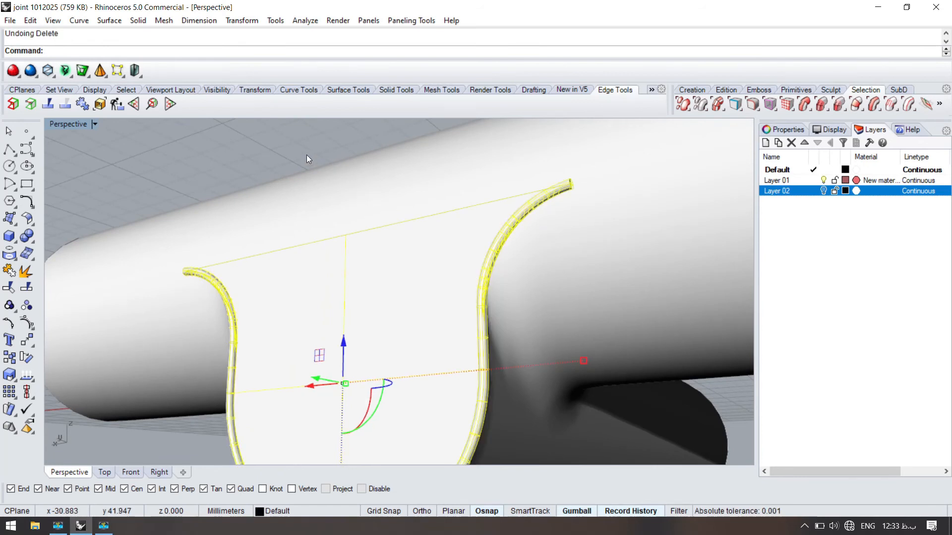
{"action": "key", "text": "ctrl+z"}
{"action": "key", "text": "ctrl+z"}
{"action": "scroll", "coordinate": [409, 231], "scroll_direction": "down", "scroll_amount": 5}
{"action": "left_click", "coordinate": [349, 173]}
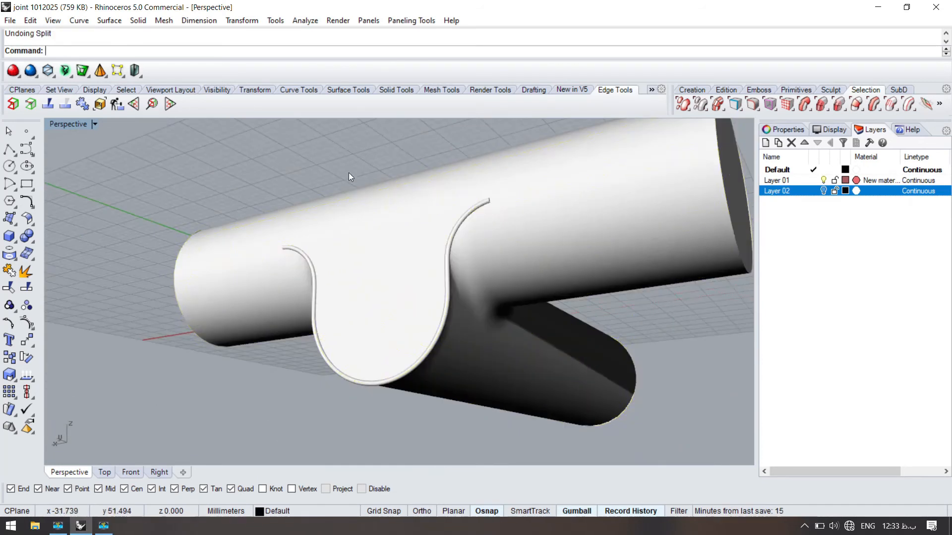
- Split the joint once more with the outline pipe and select the split-off flat face piece
{"action": "left_click", "coordinate": [393, 240]}
{"action": "scroll", "coordinate": [441, 255], "scroll_direction": "up", "scroll_amount": 5}
{"action": "right_click", "coordinate": [451, 269]}
{"action": "scroll", "coordinate": [460, 251], "scroll_direction": "up", "scroll_amount": 5}
{"action": "left_click", "coordinate": [442, 257]}
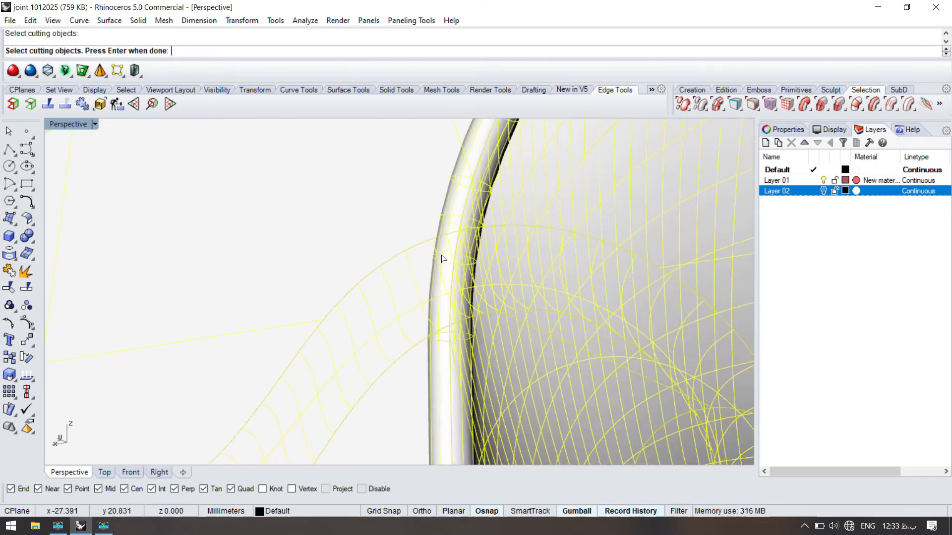
{"action": "left_click", "coordinate": [443, 233]}
{"action": "scroll", "coordinate": [447, 242], "scroll_direction": "down", "scroll_amount": 5}
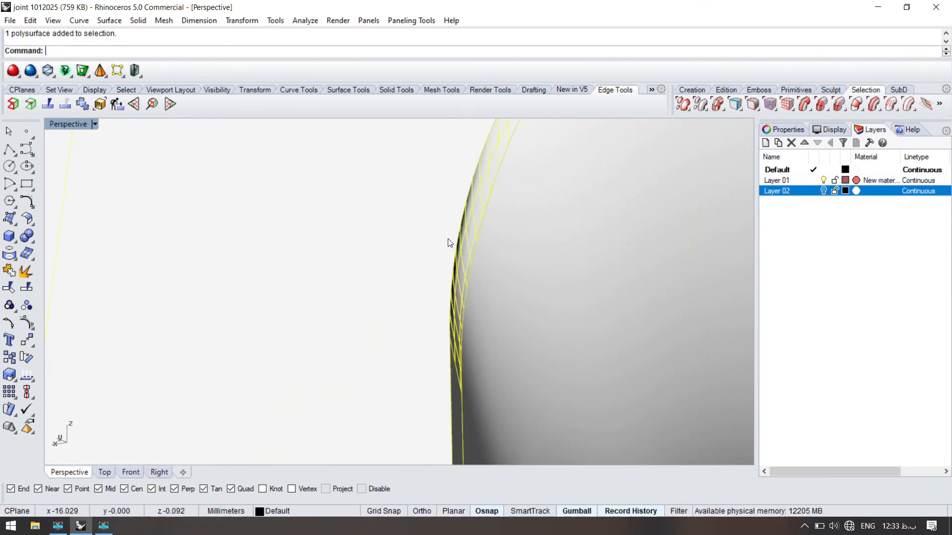
- Try deleting the split-off flat face piece, and undo back to the unsplit joint
{"action": "key", "text": "Delete"}
{"action": "key", "text": "ctrl+z"}
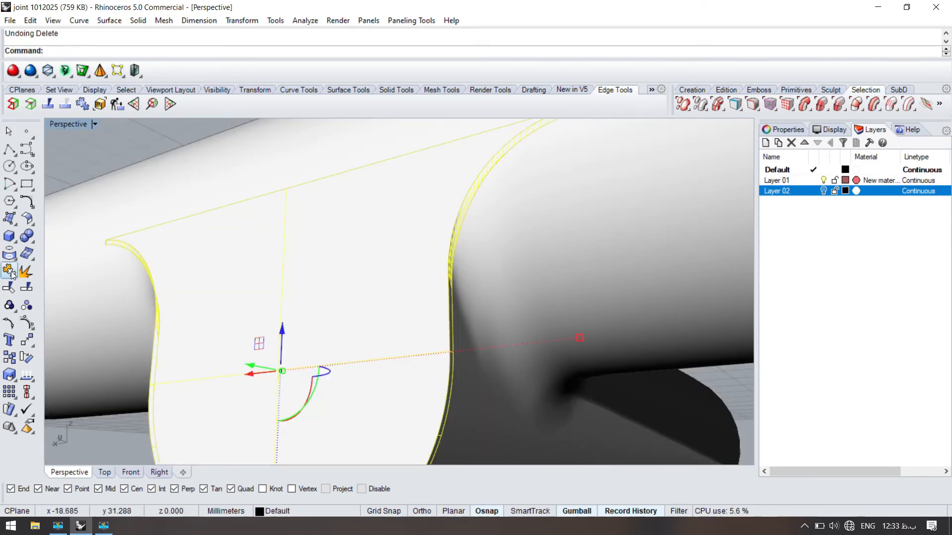
{"action": "key", "text": "Delete"}
{"action": "right_click_drag", "start_coordinate": [394, 278], "coordinate": [449, 183]}
{"action": "key", "text": "ctrl+z"}
{"action": "key", "text": "ctrl+z"}
{"action": "scroll", "coordinate": [410, 296], "scroll_direction": "up", "scroll_amount": 5}
{"action": "key", "text": "ctrl+z"}
- Select the joint's separate parts and join them into one polysurface
{"action": "right_click_drag", "start_coordinate": [410, 296], "coordinate": [378, 232]}
{"action": "key", "text": "Escape"}
{"action": "left_click", "coordinate": [515, 355]}
{"action": "key", "text": "ctrl+j"}
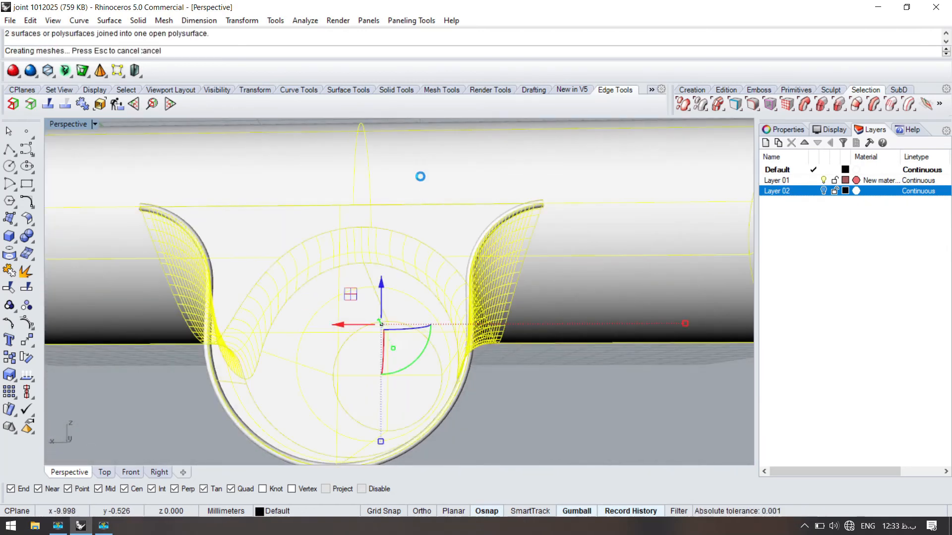
{"action": "right_click_drag", "start_coordinate": [431, 268], "coordinate": [453, 196]}
- Split the joined polysurface with the outline pipe and delete the unwanted piece
{"action": "scroll", "coordinate": [453, 195], "scroll_direction": "up", "scroll_amount": 7}
{"action": "right_click_drag", "start_coordinate": [504, 309], "coordinate": [349, 243]}
{"action": "key", "text": "ctrl+shift+s"}
{"action": "left_click", "coordinate": [373, 237]}
{"action": "right_click", "coordinate": [373, 236]}
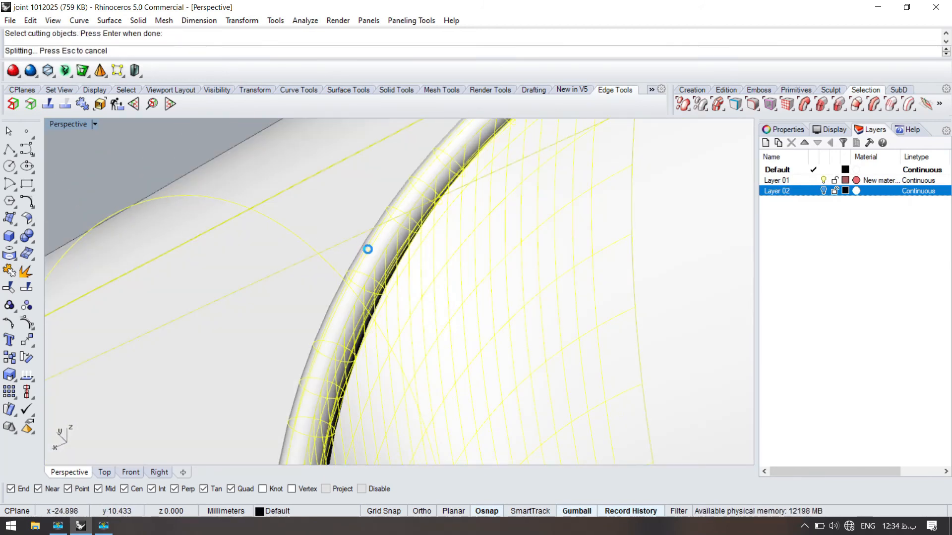
{"action": "key", "text": "Delete"}
- Undo the deletion, the split and the outline pipe to return to the plain joint
{"action": "right_click_drag", "start_coordinate": [372, 256], "coordinate": [596, 284]}
{"action": "key", "text": "ctrl+z"}
{"action": "scroll", "coordinate": [618, 319], "scroll_direction": "up", "scroll_amount": 8}
{"action": "scroll", "coordinate": [593, 284], "scroll_direction": "down", "scroll_amount": 18}
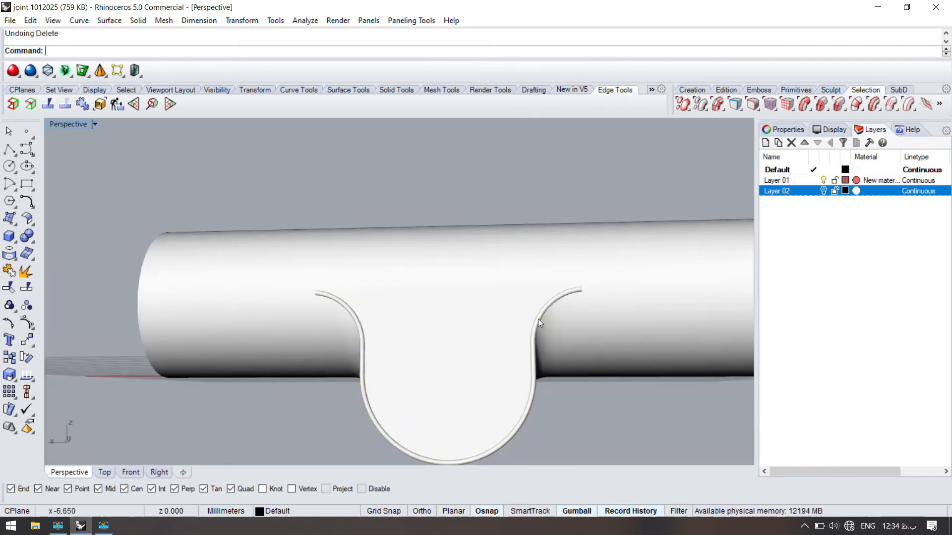
{"action": "scroll", "coordinate": [538, 320], "scroll_direction": "up", "scroll_amount": 4}
{"action": "key", "text": "ctrl+z"}
{"action": "key", "text": "ctrl+z"}
{"action": "left_click", "coordinate": [526, 144]}
{"action": "key", "text": "ctrl+z"}
{"action": "left_click", "coordinate": [511, 157]}
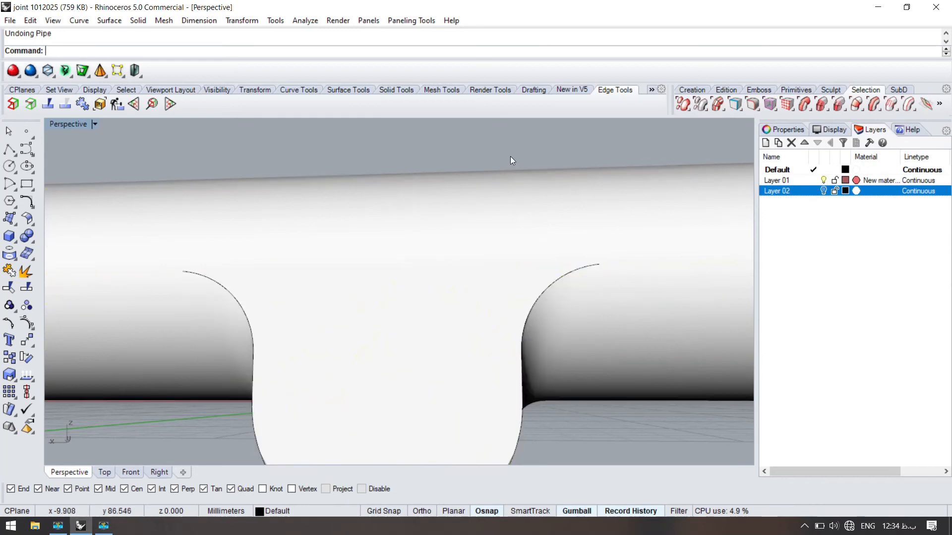
- Examine the joint polysurface where the curved blend runs out between the flat face and the large cylinder
{"action": "scroll", "coordinate": [580, 270], "scroll_direction": "up", "scroll_amount": 9}
{"action": "left_click", "coordinate": [572, 252]}
{"action": "left_click", "coordinate": [548, 246]}
{"action": "scroll", "coordinate": [548, 246], "scroll_direction": "down", "scroll_amount": 7}
{"action": "right_click_drag", "start_coordinate": [396, 186], "coordinate": [463, 226]}
{"action": "scroll", "coordinate": [481, 180], "scroll_direction": "up", "scroll_amount": 8}
{"action": "right_click_drag", "start_coordinate": [230, 177], "coordinate": [347, 201]}
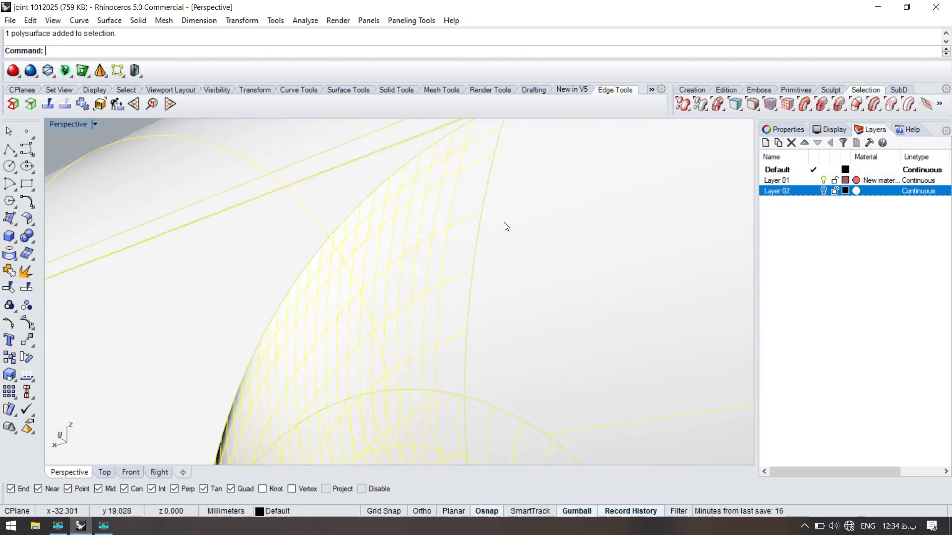
{"action": "scroll", "coordinate": [504, 227], "scroll_direction": "down", "scroll_amount": 8}
{"action": "scroll", "coordinate": [493, 232], "scroll_direction": "up", "scroll_amount": 12}
{"action": "scroll", "coordinate": [595, 303], "scroll_direction": "down", "scroll_amount": 10}
{"action": "left_click", "coordinate": [237, 178]}
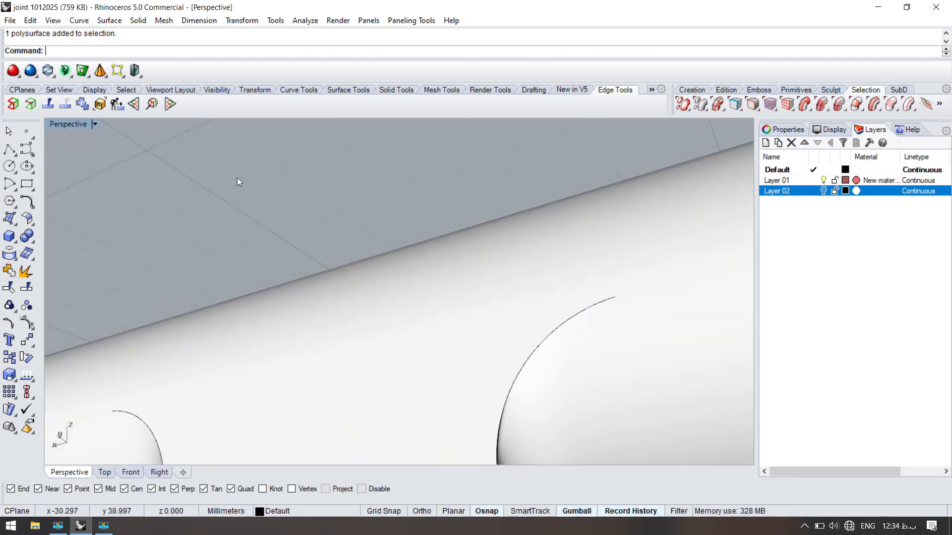
- Check the joint polysurface for naked edges with Edge Analysis and close the analysis
{"action": "left_click", "coordinate": [13, 104]}
{"action": "scroll", "coordinate": [400, 248], "scroll_direction": "down", "scroll_amount": 5}
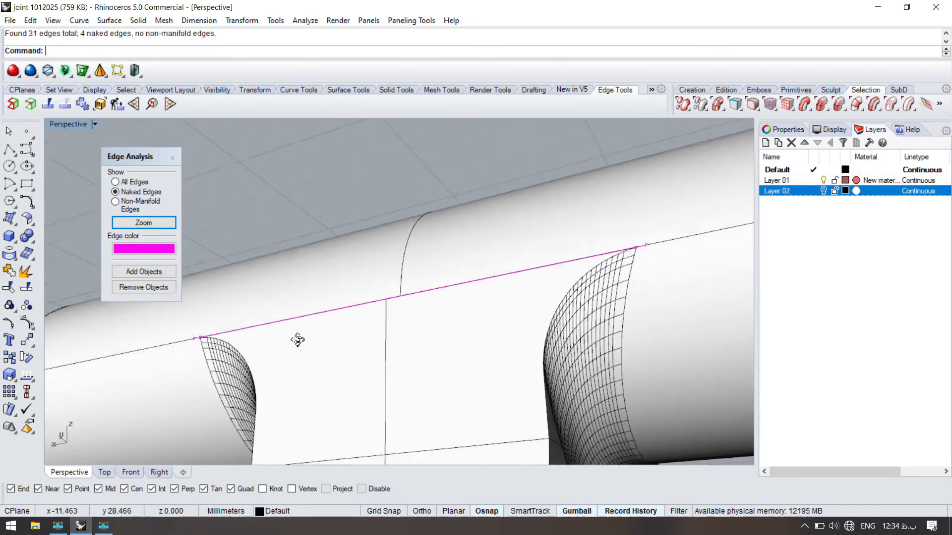
{"action": "left_click", "coordinate": [172, 159]}
{"action": "scroll", "coordinate": [326, 206], "scroll_direction": "up", "scroll_amount": 10}
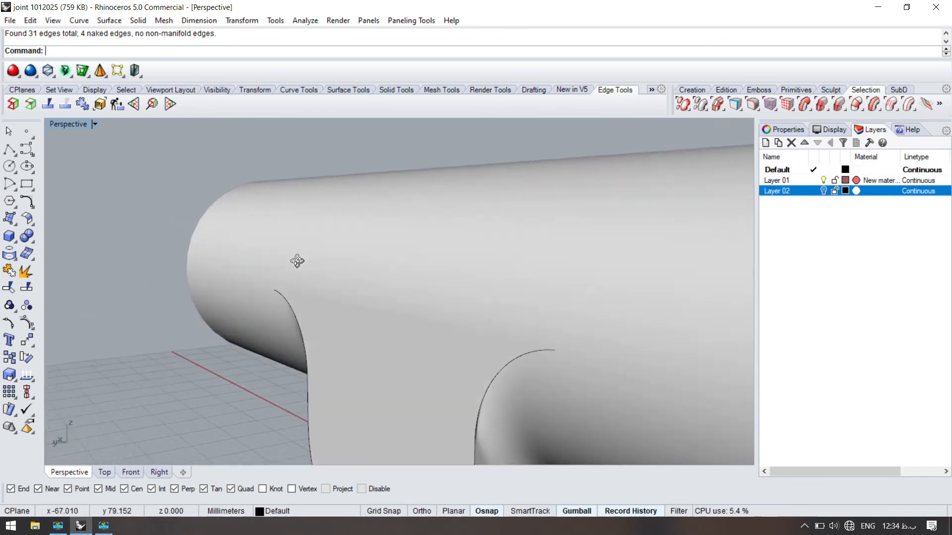
{"action": "mouse_move", "coordinate": [427, 323]}
{"action": "right_mouse_down"}
{"action": "mouse_move", "coordinate": [372, 316]}
{"action": "mouse_move", "coordinate": [441, 256]}
{"action": "mouse_move", "coordinate": [444, 320]}
{"action": "right_mouse_up"}
{"action": "scroll", "coordinate": [441, 257], "scroll_direction": "down", "scroll_amount": 3}
{"action": "scroll", "coordinate": [491, 278], "scroll_direction": "up", "scroll_amount": 4}
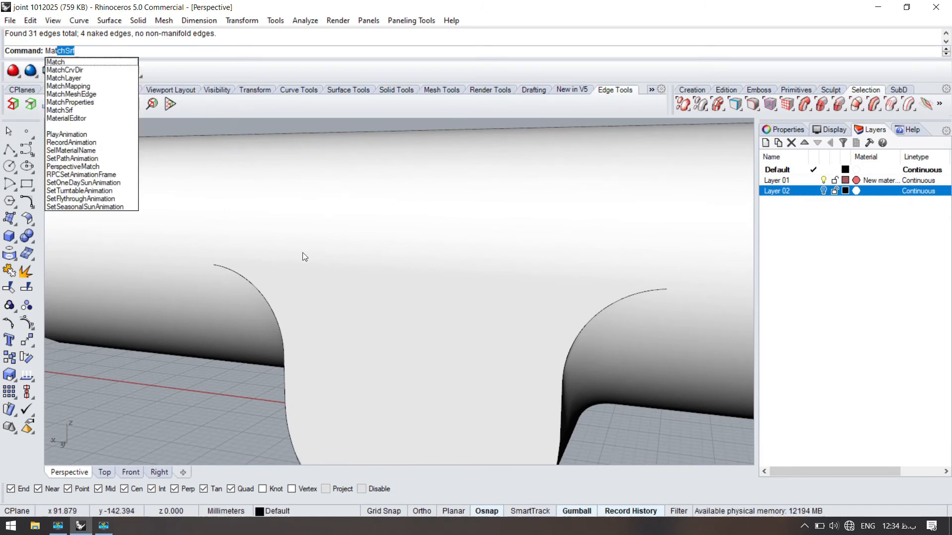
{"action": "key", "text": "Return"}
{"action": "key", "text": "Escape"}
{"action": "left_click", "coordinate": [467, 316]}
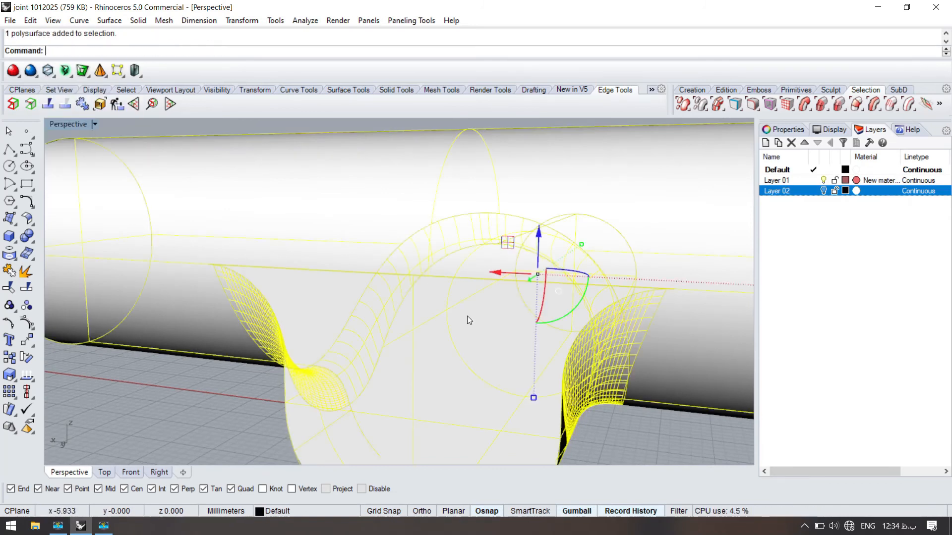
{"action": "scroll", "coordinate": [408, 328], "scroll_direction": "down", "scroll_amount": 4}
{"action": "left_click", "coordinate": [230, 156]}
- Extract the flat face between the two blends from the joint polysurface, without copying it
{"action": "type", "text": "ExtractIsocurve"}
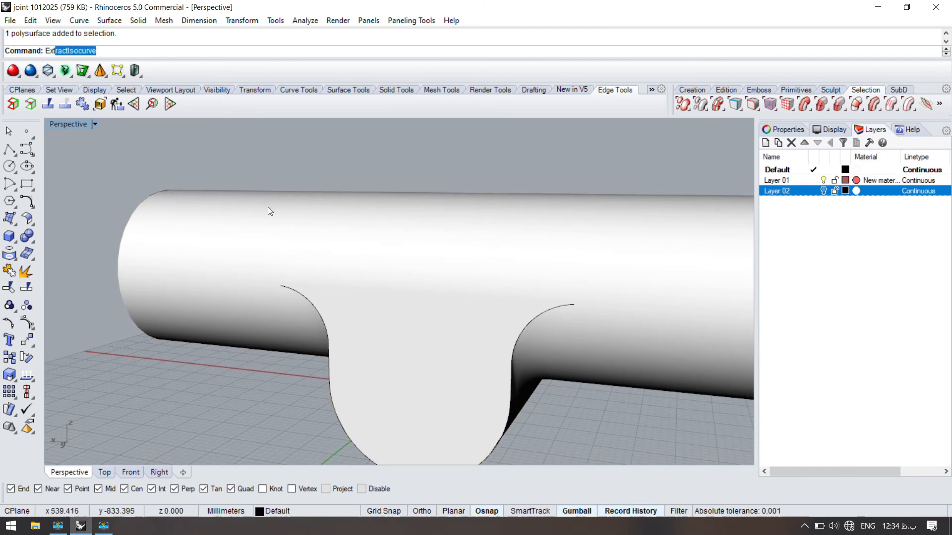
{"action": "left_click", "coordinate": [115, 232]}
{"action": "left_click", "coordinate": [424, 342]}
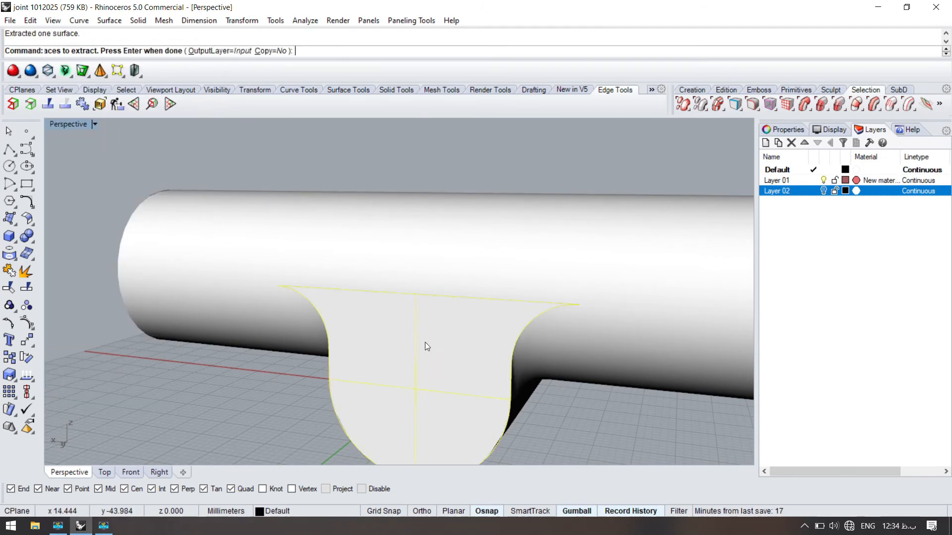
{"action": "key", "text": "Return"}
- Remove the extracted flat face, cap the resulting opening in the joint polysurface, and check it for naked edges
{"action": "scroll", "coordinate": [398, 241], "scroll_direction": "up", "scroll_amount": 5}
{"action": "scroll", "coordinate": [526, 270], "scroll_direction": "down", "scroll_amount": 4}
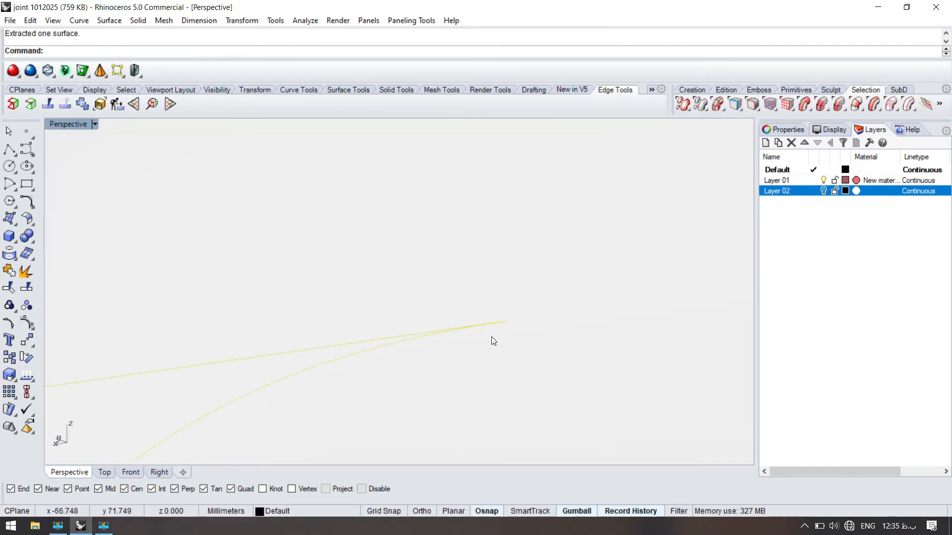
{"action": "scroll", "coordinate": [489, 290], "scroll_direction": "down", "scroll_amount": 6}
{"action": "left_click", "coordinate": [470, 316]}
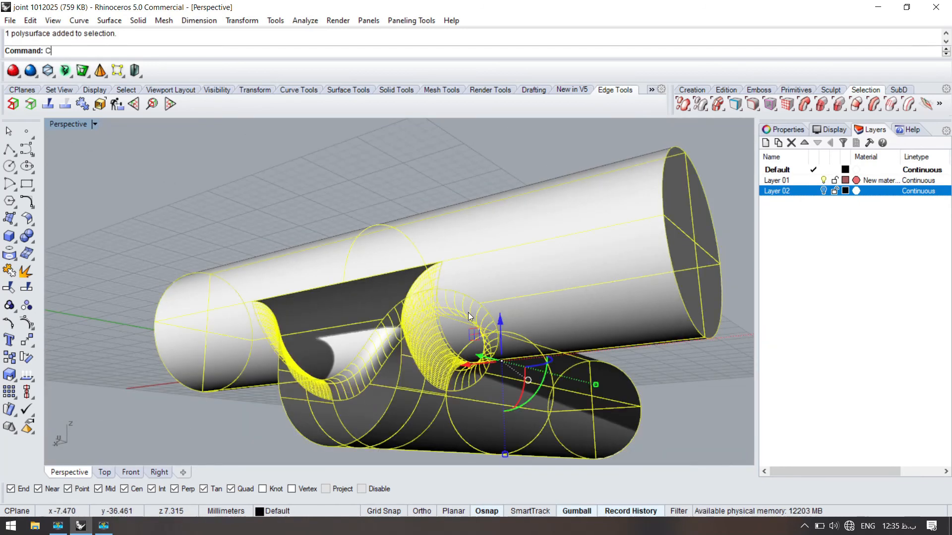
{"action": "type", "text": "Cap"}
{"action": "key", "text": "Return"}
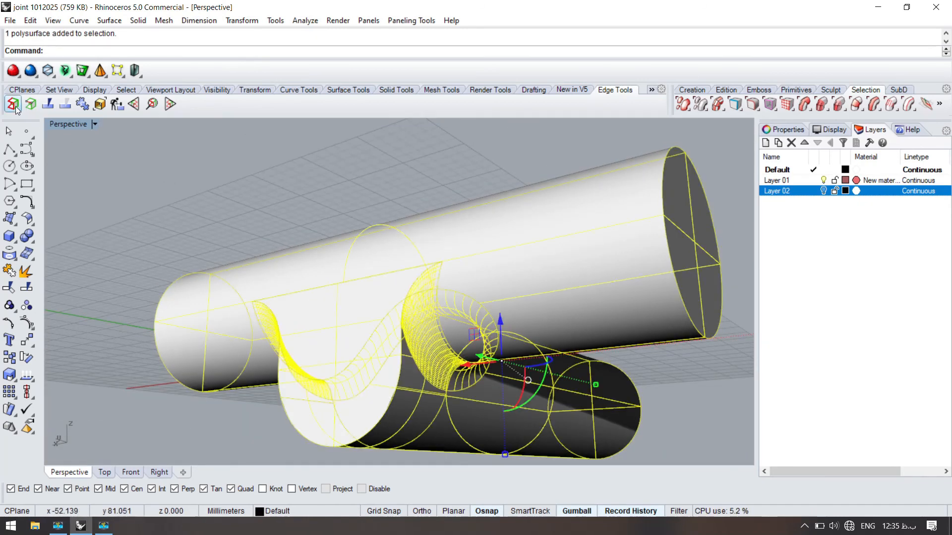
{"action": "left_click", "coordinate": [15, 107]}
{"action": "left_click", "coordinate": [176, 157]}
- Create a thin pipe along the outline curve of the flat face, accepting the default radius
{"action": "scroll", "coordinate": [406, 268], "scroll_direction": "up", "scroll_amount": 7}
{"action": "left_click", "coordinate": [450, 268]}
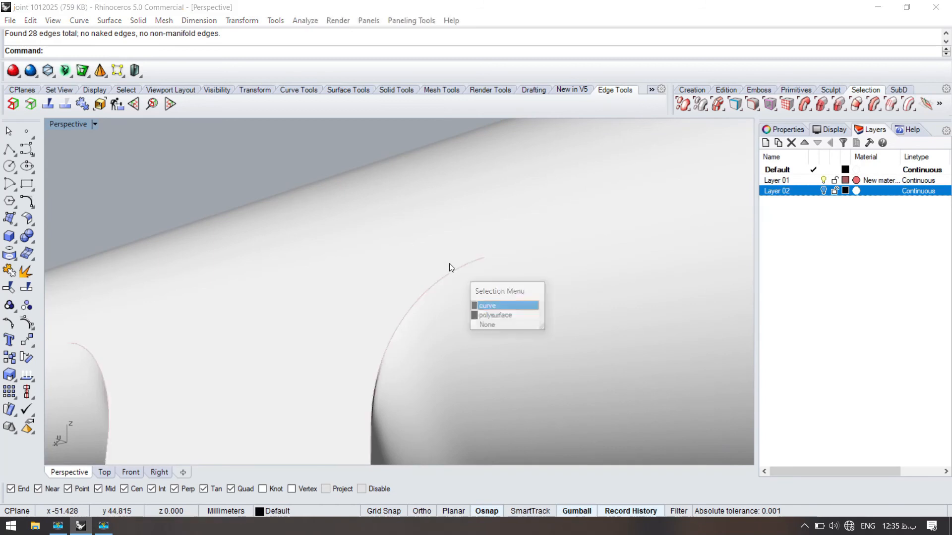
{"action": "left_click", "coordinate": [450, 269]}
{"action": "scroll", "coordinate": [404, 233], "scroll_direction": "down", "scroll_amount": 9}
{"action": "scroll", "coordinate": [399, 251], "scroll_direction": "up", "scroll_amount": 4}
{"action": "type", "text": "Pipe"}
{"action": "key", "text": "Return"}
- Split the joint polysurface with the outline pipe
{"action": "key", "text": "Return"}
{"action": "scroll", "coordinate": [464, 201], "scroll_direction": "up", "scroll_amount": 8}
{"action": "left_click", "coordinate": [372, 221]}
{"action": "type", "text": "Split"}
{"action": "key", "text": "Return"}
{"action": "left_click", "coordinate": [442, 222]}
{"action": "scroll", "coordinate": [417, 216], "scroll_direction": "down", "scroll_amount": 5}
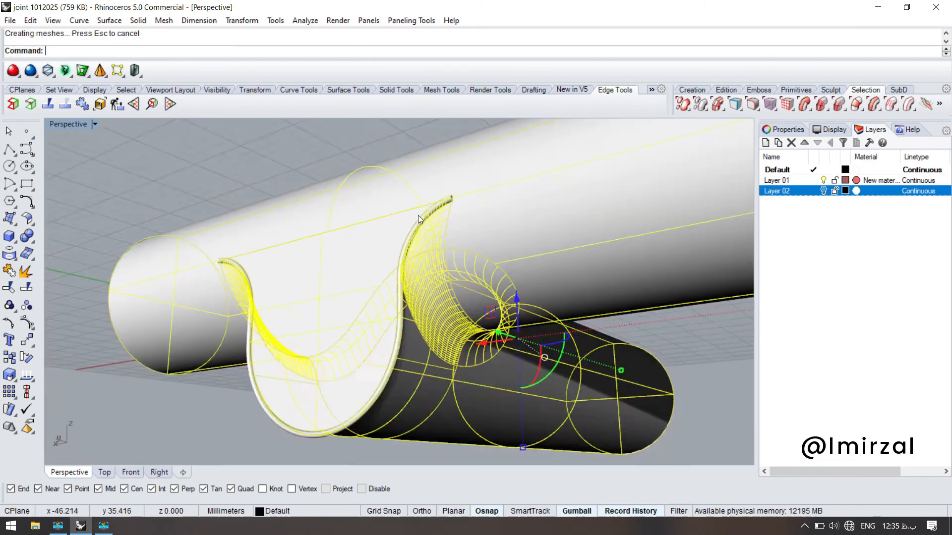
- Delete the pipe and the narrow strips it cut out, leaving a gap along the flat face's outline
{"action": "scroll", "coordinate": [418, 283], "scroll_direction": "up", "scroll_amount": 8}
{"action": "left_click", "coordinate": [433, 280]}
{"action": "key", "text": "Delete"}
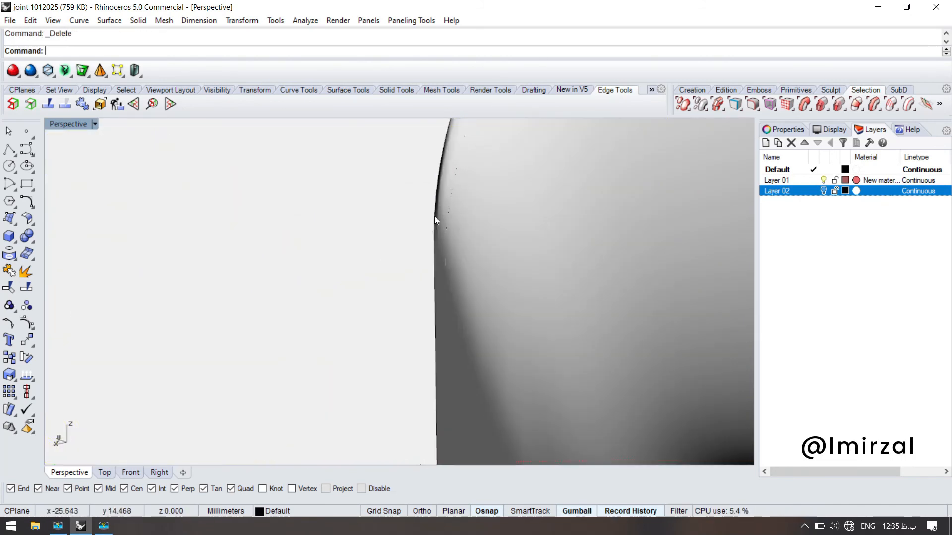
{"action": "left_click", "coordinate": [429, 238]}
{"action": "scroll", "coordinate": [429, 239], "scroll_direction": "down", "scroll_amount": 8}
{"action": "key", "text": "Delete"}
{"action": "right_click_drag", "start_coordinate": [406, 253], "coordinate": [388, 204]}
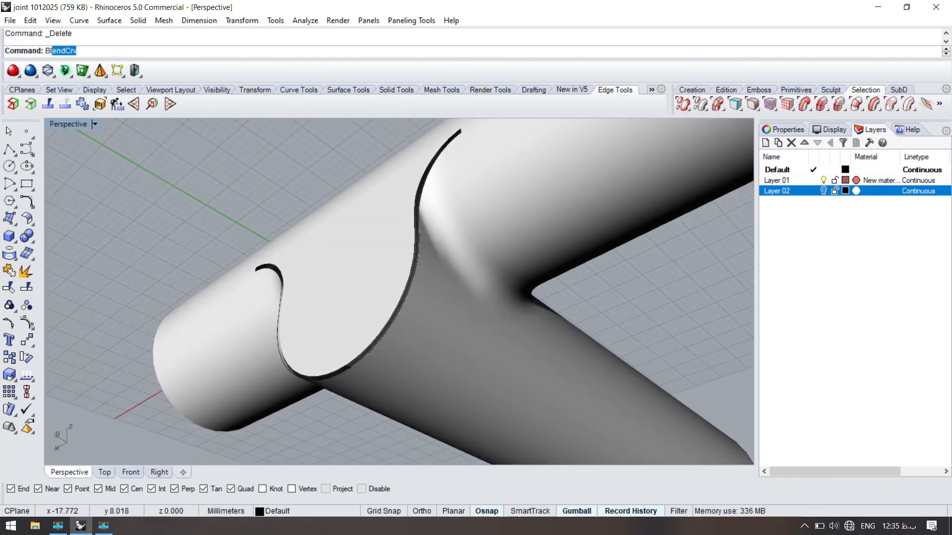
{"action": "key", "text": "Return"}
{"action": "left_click", "coordinate": [416, 207]}
{"action": "key", "text": "Return"}
{"action": "key", "text": "Return"}
{"action": "right_click_drag", "start_coordinate": [383, 263], "coordinate": [444, 220]}
{"action": "scroll", "coordinate": [443, 216], "scroll_direction": "up", "scroll_amount": 5}
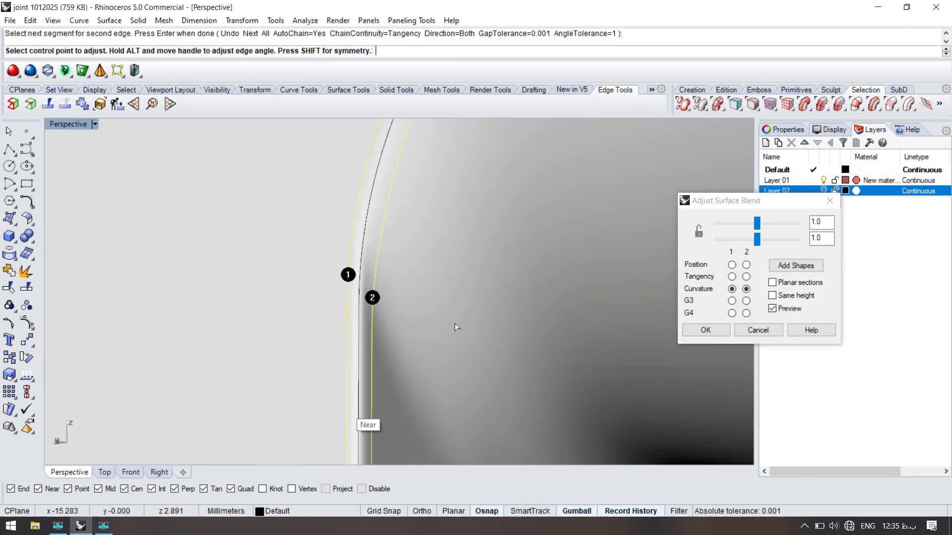
{"action": "left_click", "coordinate": [781, 270]}
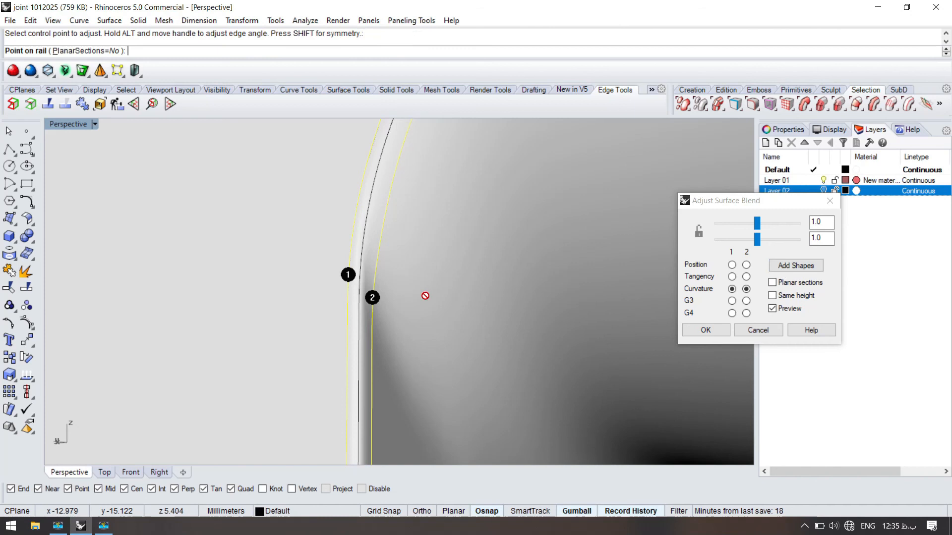
{"action": "left_click", "coordinate": [347, 310]}
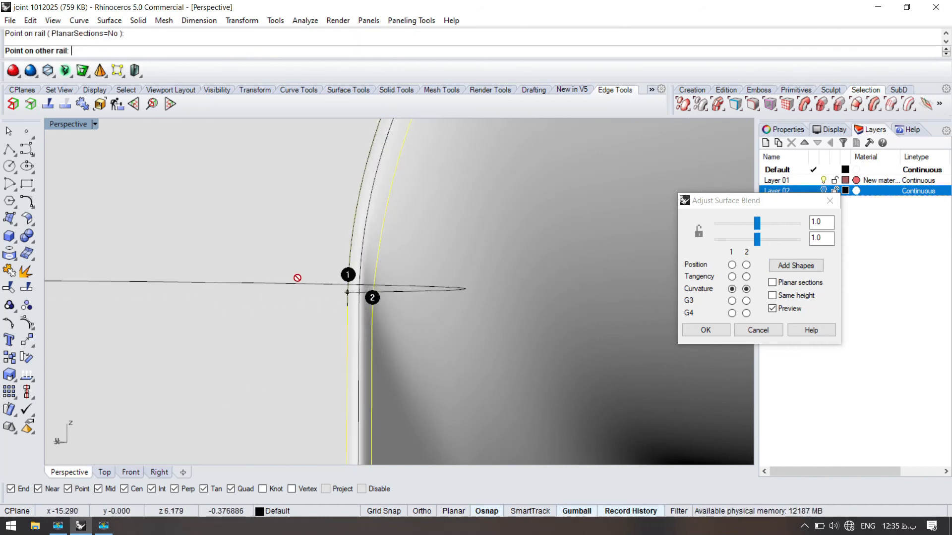
{"action": "key", "text": "Escape"}
- Set up a surface blend with curvature continuity across the gap between the joint body's edge and the flat face's edge
{"action": "right_click_drag", "start_coordinate": [376, 293], "coordinate": [374, 293]}
{"action": "right_click", "coordinate": [371, 291]}
{"action": "left_click", "coordinate": [370, 290]}
{"action": "right_click", "coordinate": [361, 283]}
{"action": "left_click", "coordinate": [344, 288]}
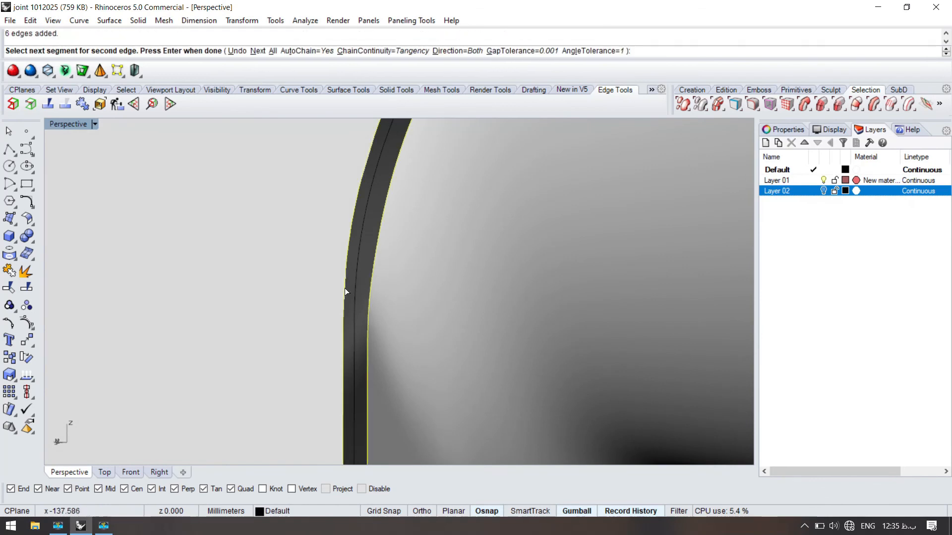
{"action": "right_click", "coordinate": [346, 298]}
- Add a blend shape between the two rails where the outline's curved run-out meets its straight side
{"action": "left_click", "coordinate": [774, 271]}
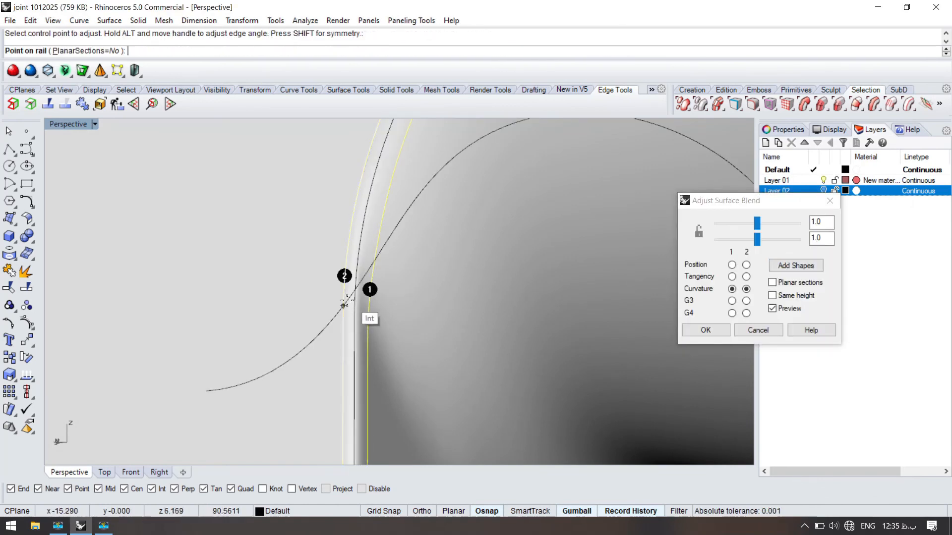
{"action": "right_click_drag", "start_coordinate": [329, 304], "coordinate": [298, 288]}
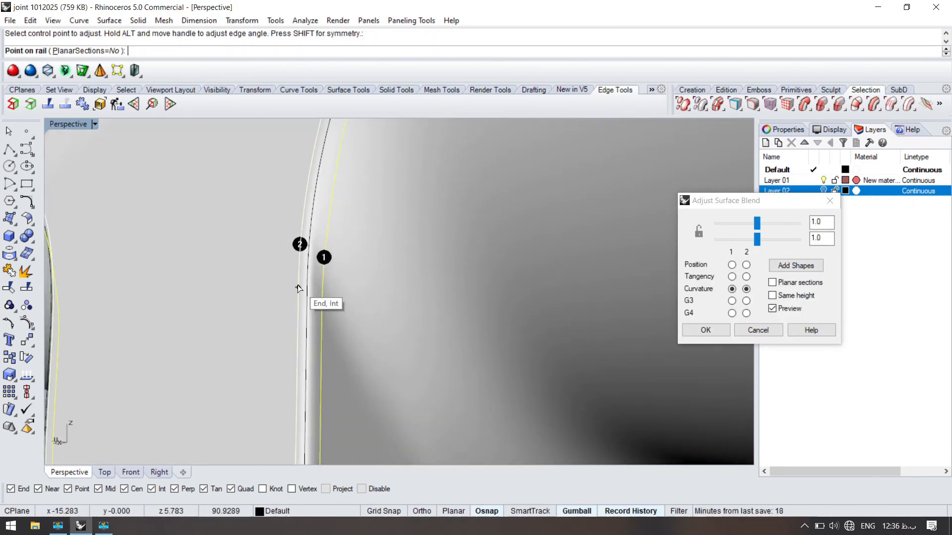
{"action": "scroll", "coordinate": [341, 257], "scroll_direction": "down", "scroll_amount": 6}
{"action": "right_click_drag", "start_coordinate": [285, 347], "coordinate": [410, 304]}
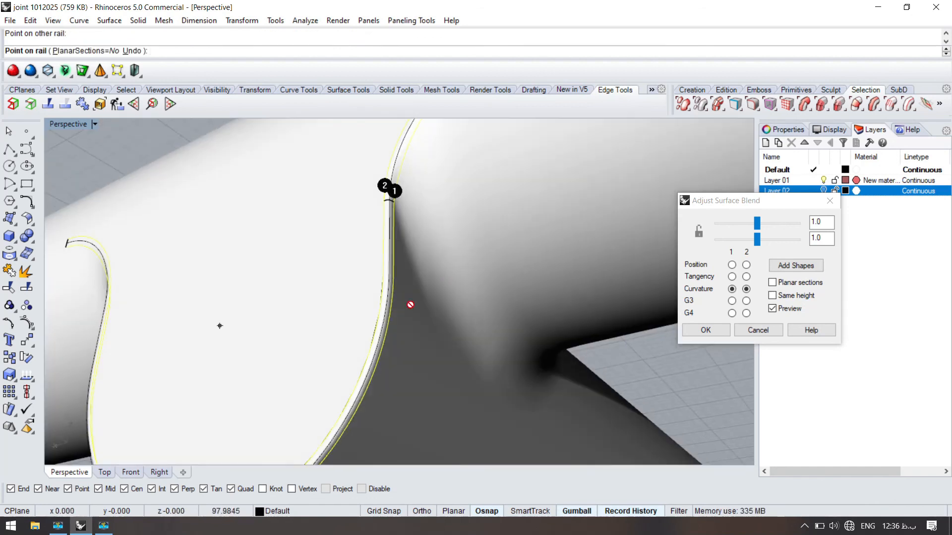
- Turn off the Cen object snap and add blend shapes between the rails along the outline's lower arc
{"action": "scroll", "coordinate": [410, 303], "scroll_direction": "up", "scroll_amount": 5}
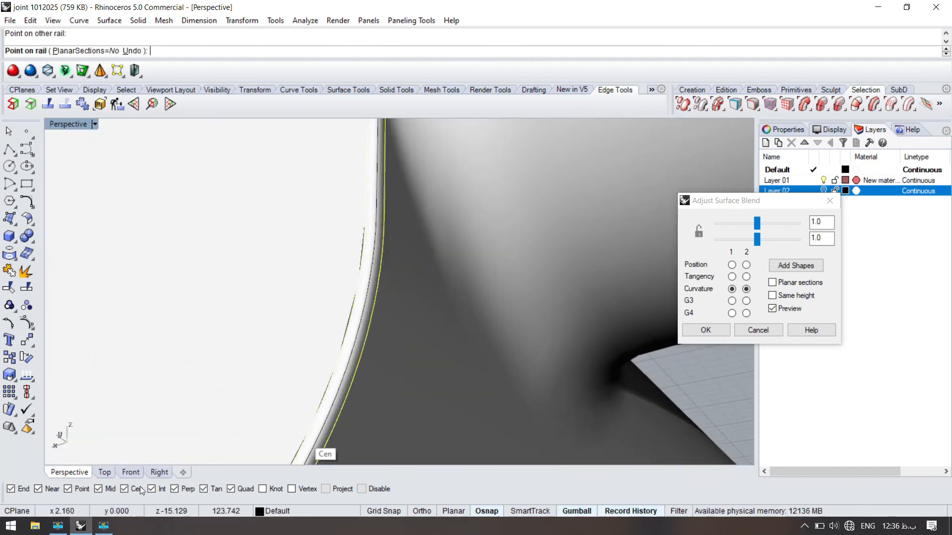
{"action": "left_click", "coordinate": [388, 268]}
{"action": "scroll", "coordinate": [386, 267], "scroll_direction": "down", "scroll_amount": 7}
{"action": "scroll", "coordinate": [346, 321], "scroll_direction": "up", "scroll_amount": 5}
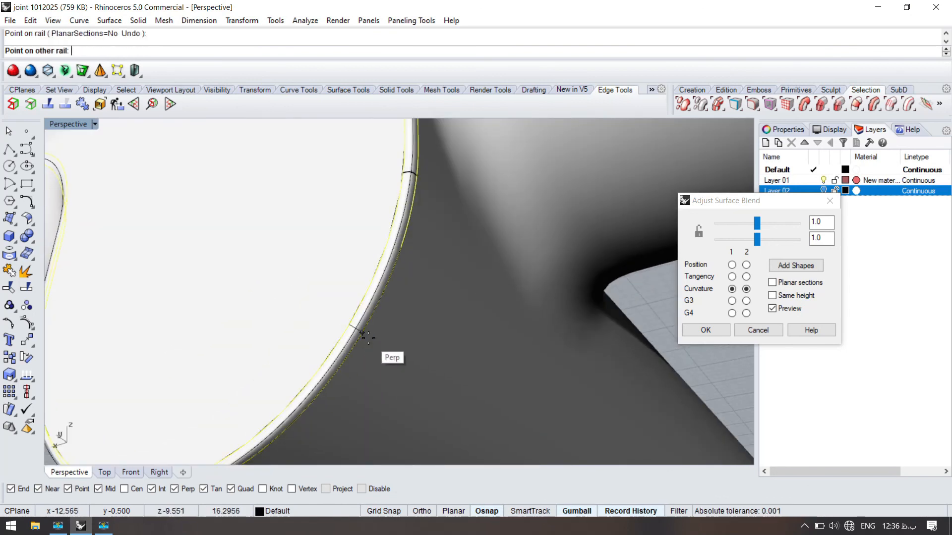
{"action": "left_click", "coordinate": [362, 334]}
- Add further blend shapes between the rails around the underside of the rounded outline
{"action": "scroll", "coordinate": [289, 382], "scroll_direction": "down", "scroll_amount": 5}
{"action": "scroll", "coordinate": [334, 320], "scroll_direction": "up", "scroll_amount": 7}
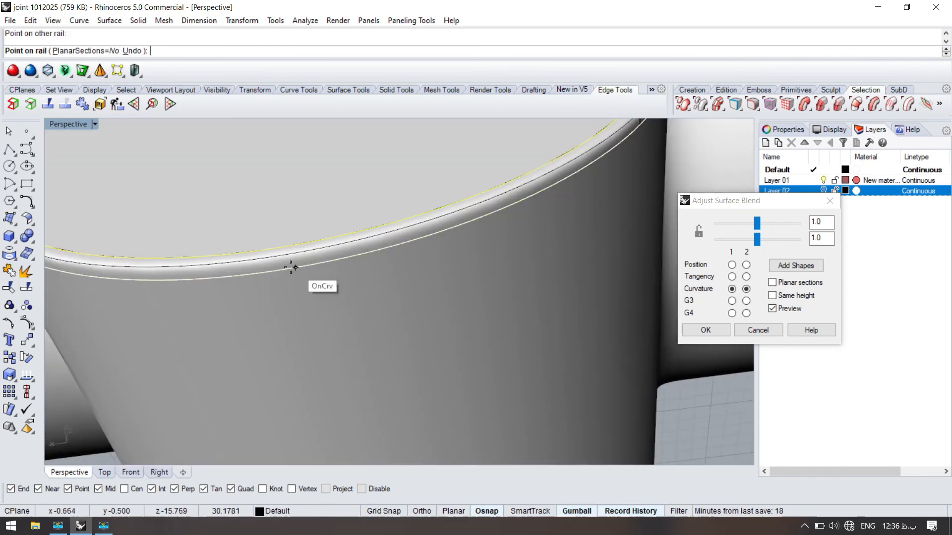
{"action": "left_click", "coordinate": [271, 247]}
{"action": "scroll", "coordinate": [259, 327], "scroll_direction": "down", "scroll_amount": 5}
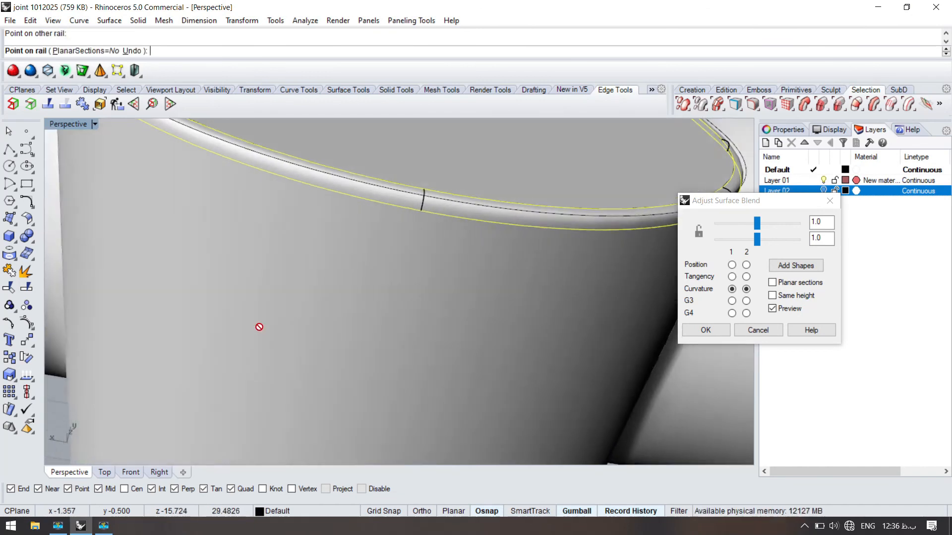
{"action": "scroll", "coordinate": [279, 240], "scroll_direction": "up", "scroll_amount": 6}
{"action": "left_click", "coordinate": [256, 227]}
{"action": "left_click", "coordinate": [240, 264]}
{"action": "scroll", "coordinate": [237, 263], "scroll_direction": "down", "scroll_amount": 6}
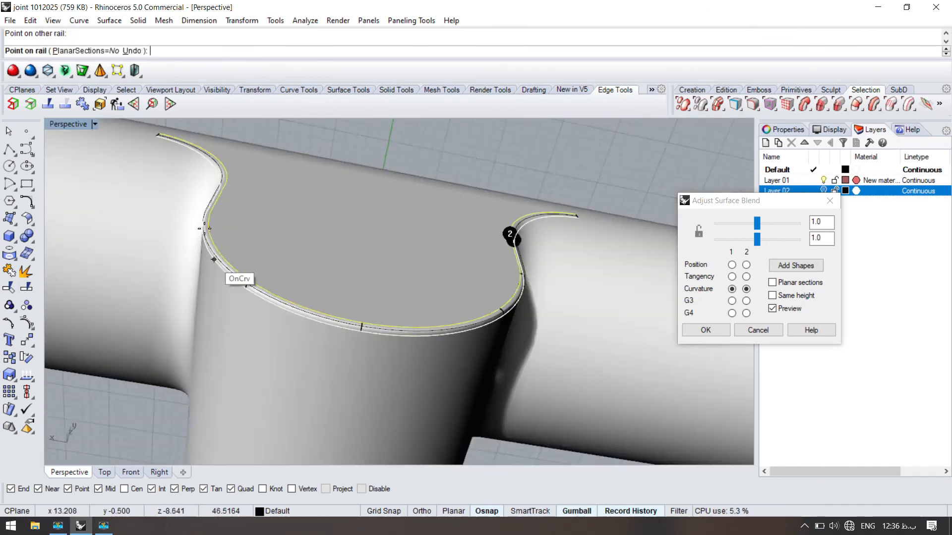
- Add blend shapes up the opposite side of the outline to its curved run-out and accept the surface blend
{"action": "right_click_drag", "start_coordinate": [213, 259], "coordinate": [248, 310]}
{"action": "scroll", "coordinate": [249, 311], "scroll_direction": "up", "scroll_amount": 4}
{"action": "left_click", "coordinate": [254, 306]}
{"action": "scroll", "coordinate": [257, 318], "scroll_direction": "down", "scroll_amount": 5}
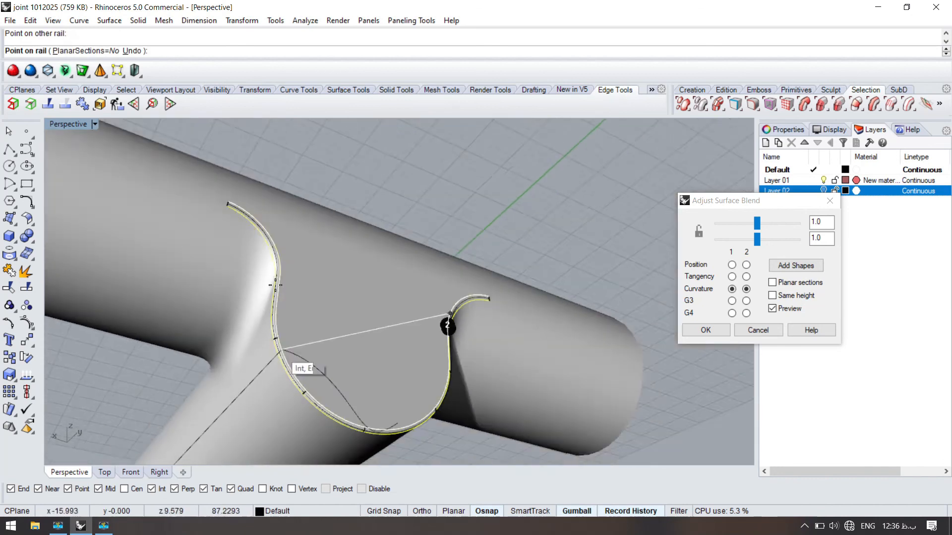
{"action": "scroll", "coordinate": [287, 319], "scroll_direction": "up", "scroll_amount": 6}
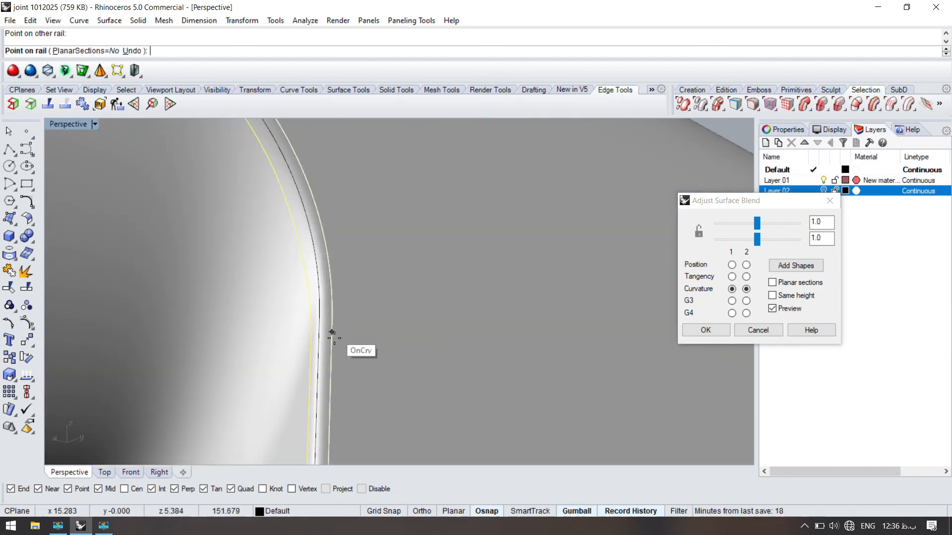
{"action": "scroll", "coordinate": [332, 333], "scroll_direction": "down", "scroll_amount": 5}
{"action": "scroll", "coordinate": [342, 320], "scroll_direction": "up", "scroll_amount": 5}
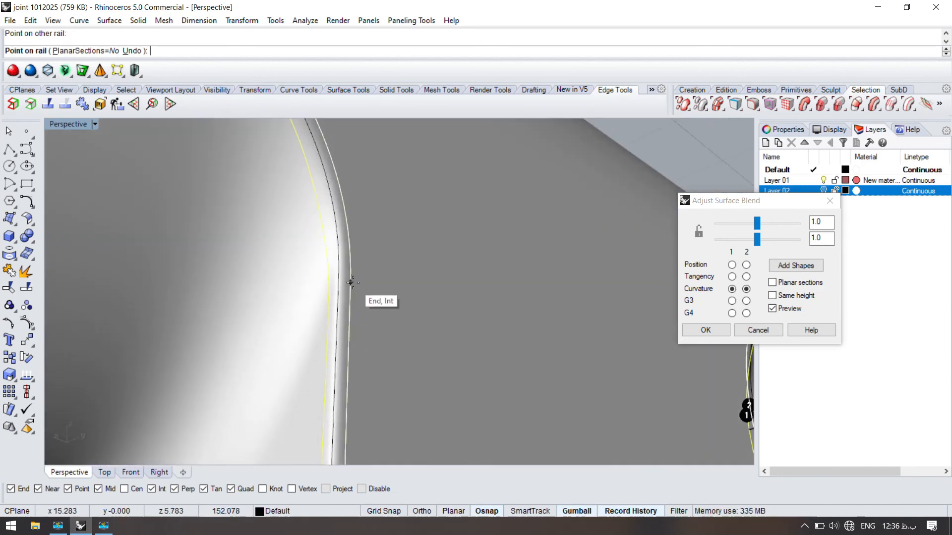
{"action": "scroll", "coordinate": [322, 316], "scroll_direction": "down", "scroll_amount": 5}
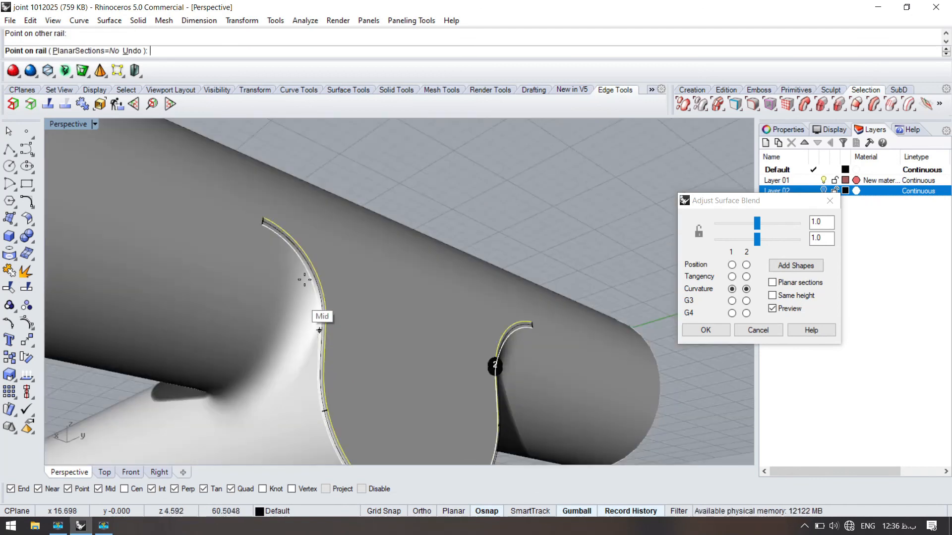
{"action": "key", "text": "Return"}
{"action": "scroll", "coordinate": [390, 267], "scroll_direction": "down", "scroll_amount": 8}
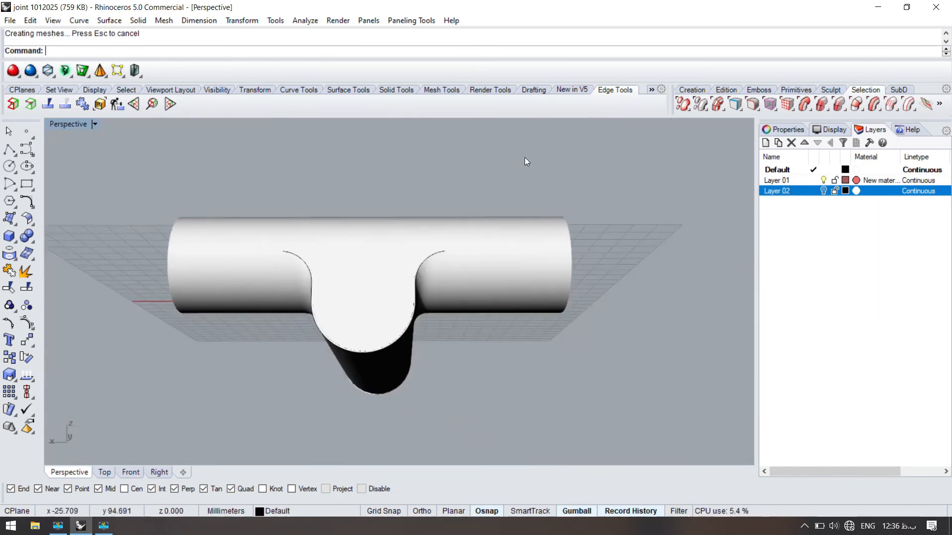
- Join the joint body, the flat face and the new blend surface into one polysurface
{"action": "left_click_drag", "start_coordinate": [524, 157], "coordinate": [240, 390]}
{"action": "key", "text": "ctrl+j"}
{"action": "left_click", "coordinate": [240, 401]}
{"action": "right_click_drag", "start_coordinate": [239, 401], "coordinate": [270, 347]}
- Hide the leftover outline curve along the softened edge
{"action": "scroll", "coordinate": [412, 256], "scroll_direction": "up", "scroll_amount": 6}
{"action": "left_click", "coordinate": [419, 246]}
{"action": "left_click", "coordinate": [402, 235]}
{"action": "key", "text": "ctrl+h"}
{"action": "scroll", "coordinate": [402, 231], "scroll_direction": "down", "scroll_amount": 6}
{"action": "right_click_drag", "start_coordinate": [402, 231], "coordinate": [255, 281]}
{"action": "scroll", "coordinate": [364, 300], "scroll_direction": "up", "scroll_amount": 5}
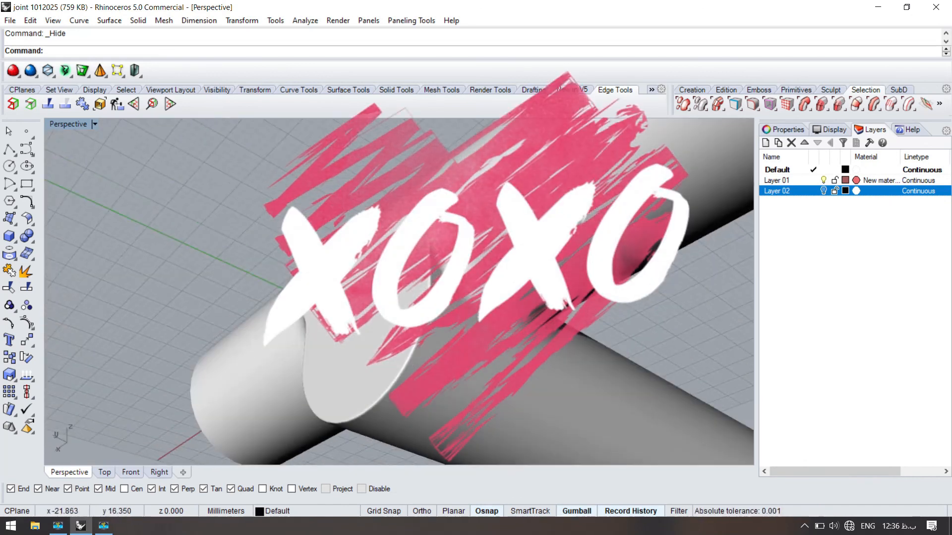
{"action": "right_click_drag", "start_coordinate": [347, 278], "coordinate": [238, 288]}
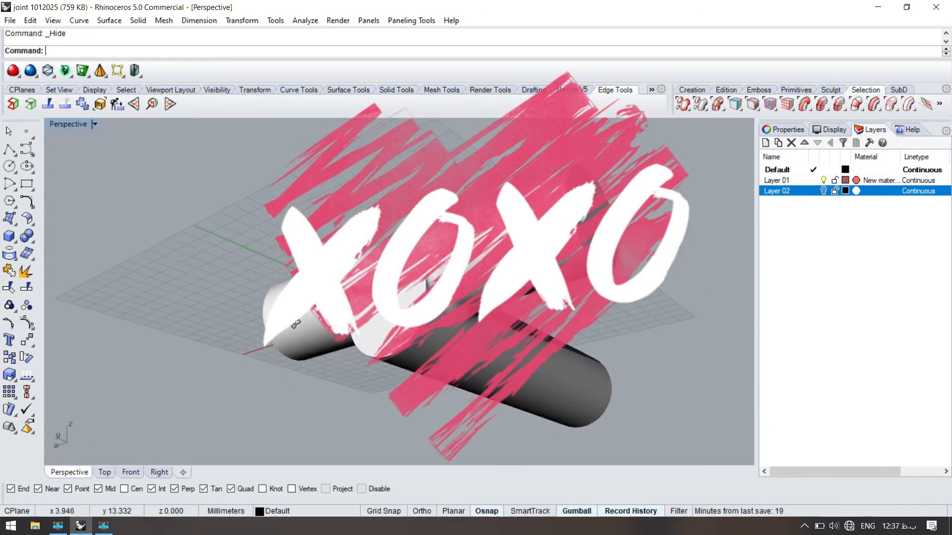